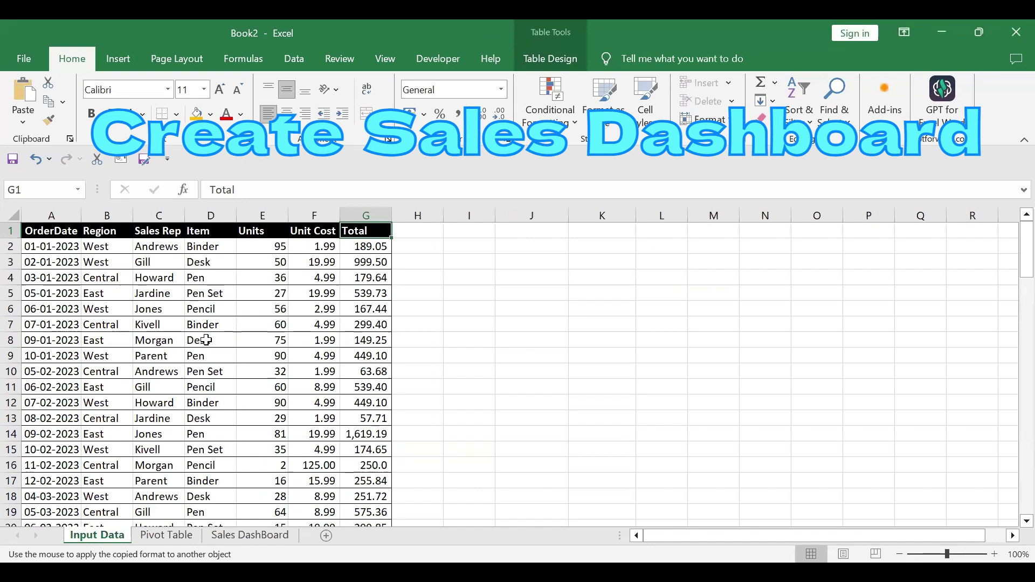
# Step: Filter the Sales DashBoard charts by single months, including Jan, Jul, Aug, Sep and Apr, and clear the month filter
pyautogui.click(247, 536)
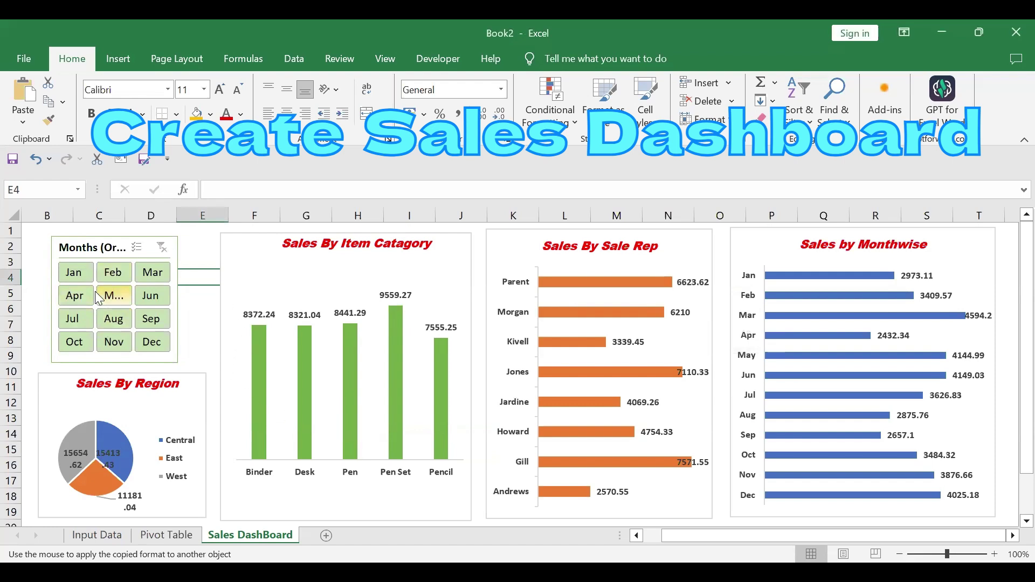
pyautogui.click(83, 277)
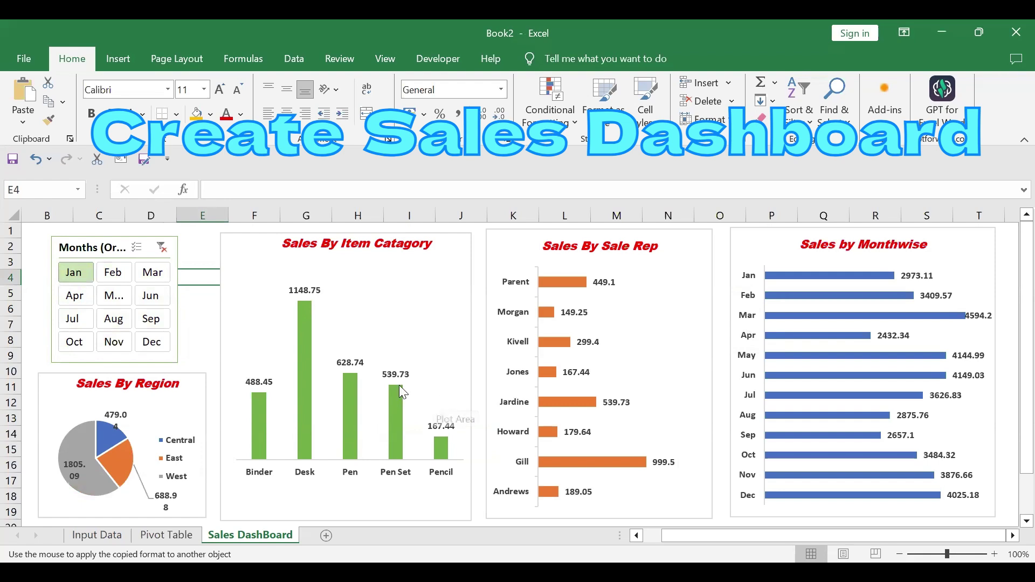
pyautogui.click(112, 325)
pyautogui.click(154, 322)
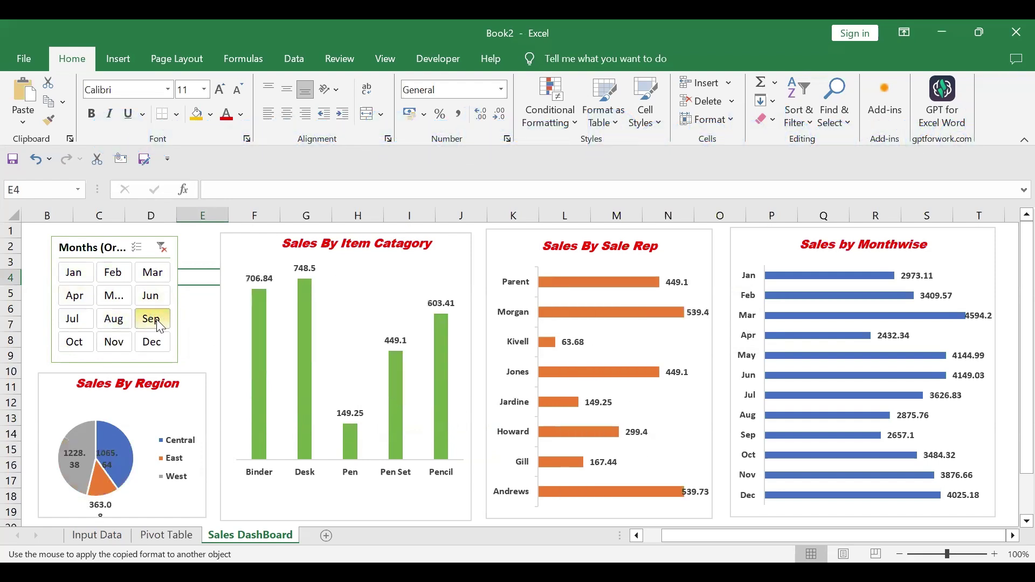
pyautogui.click(79, 322)
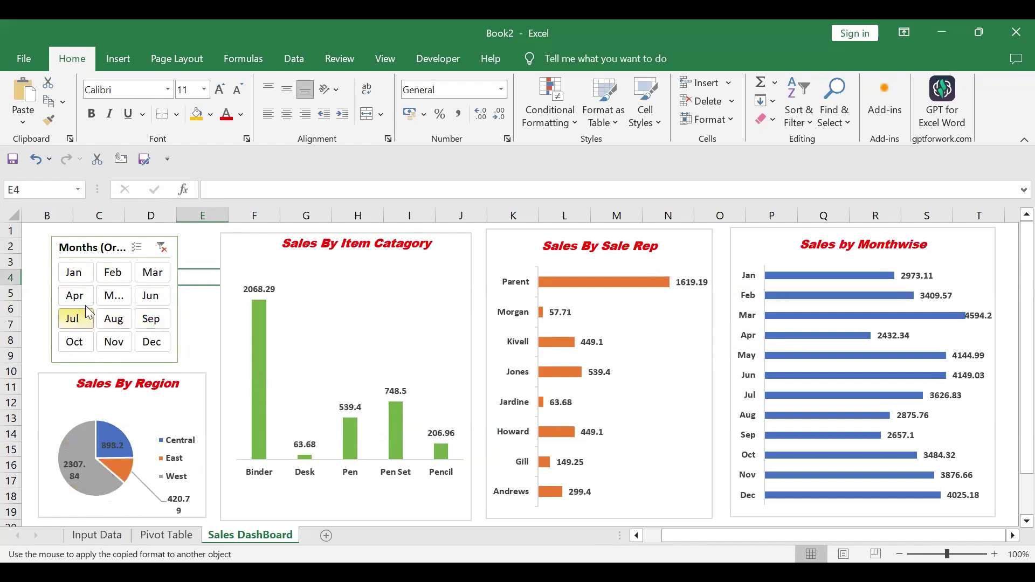
pyautogui.click(83, 302)
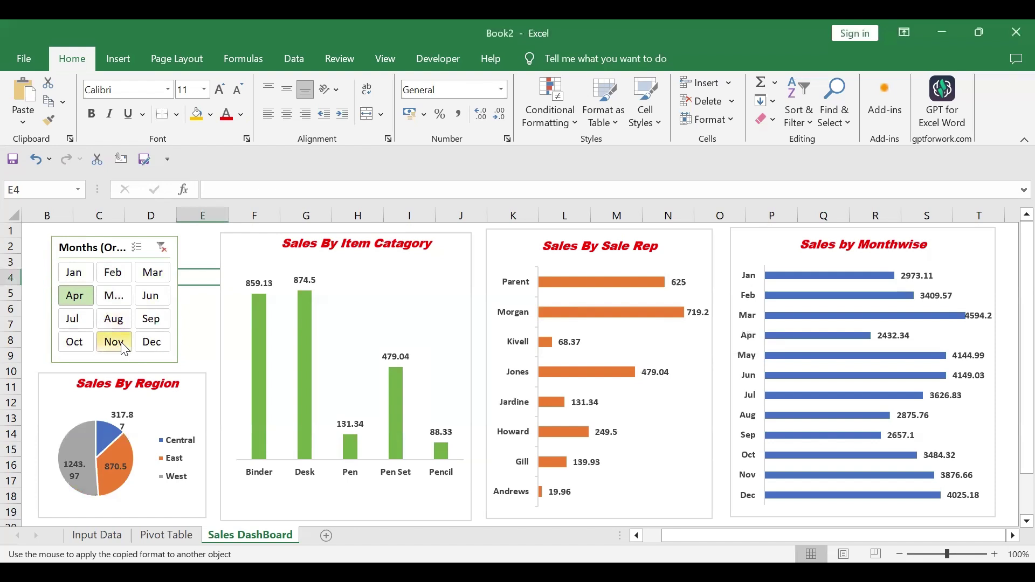
pyautogui.click(69, 276)
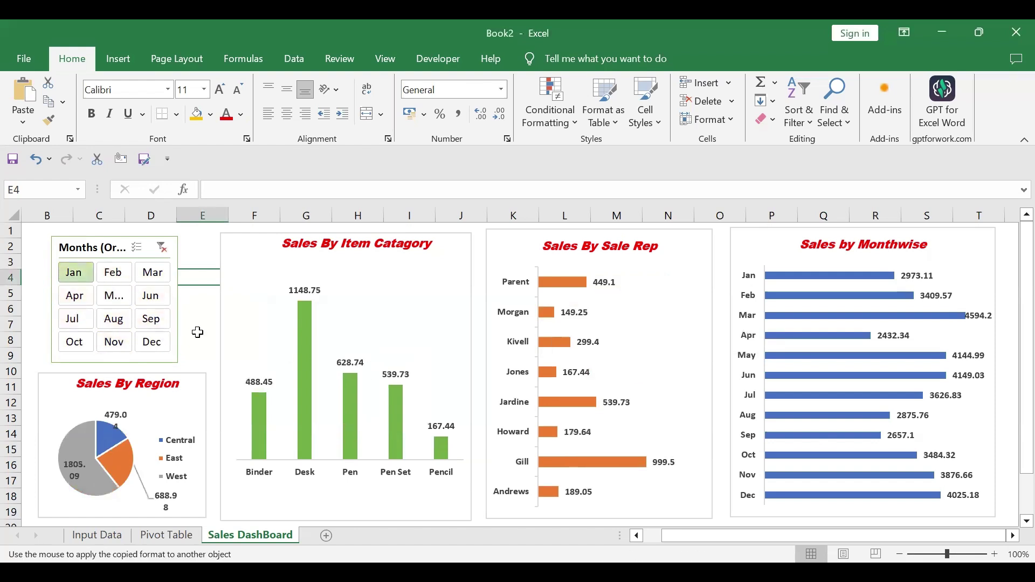
pyautogui.click(162, 249)
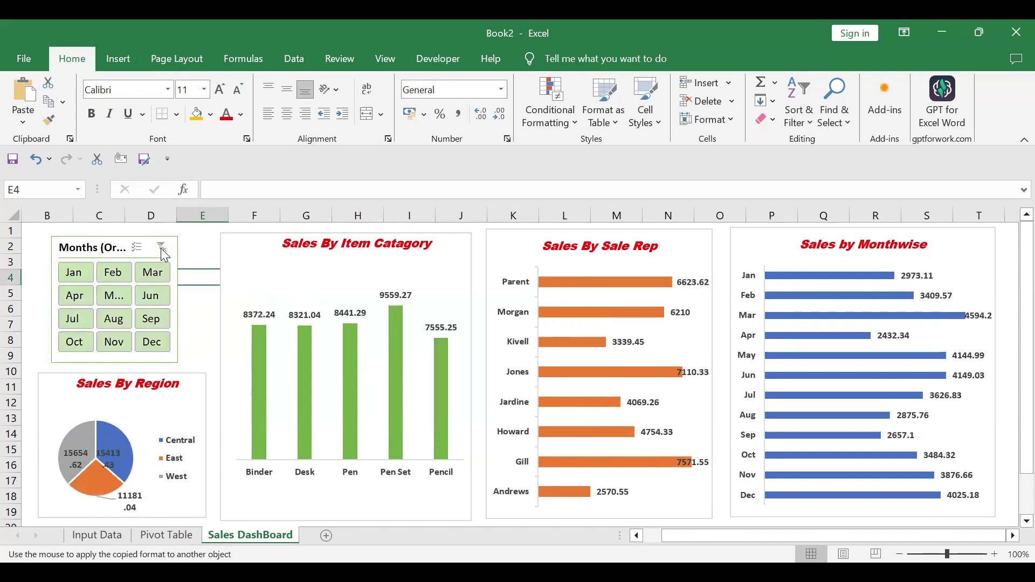
# Step: Examine the OrderDate column of the Input Data sheet from its first record down to its last
pyautogui.click(114, 537)
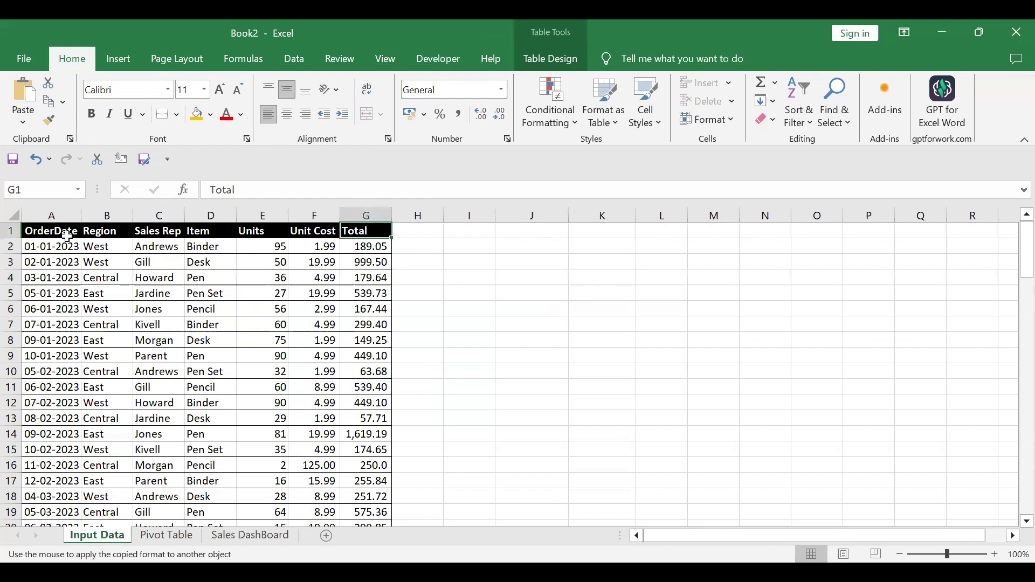
pyautogui.click(59, 217)
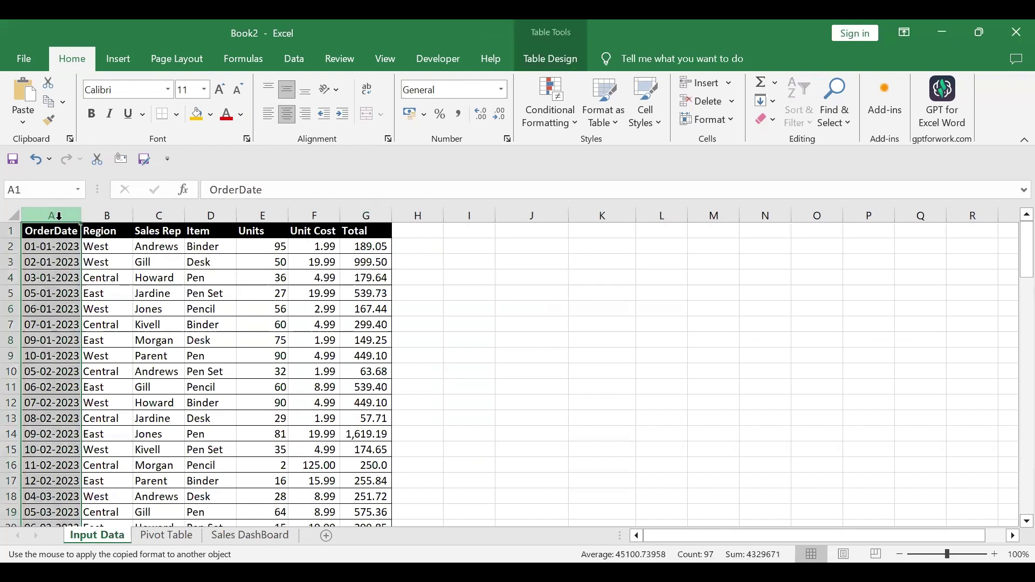
pyautogui.click(59, 249)
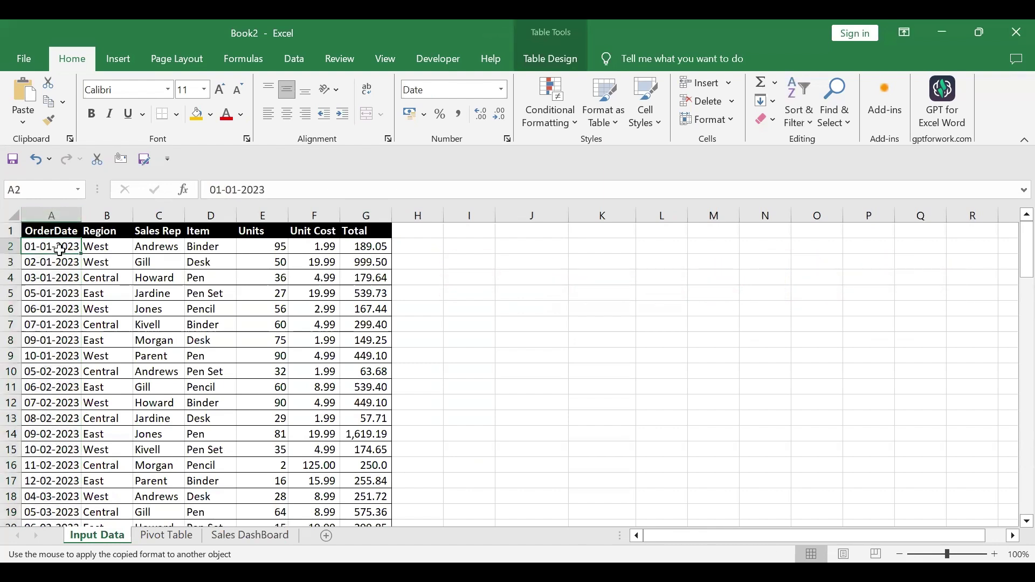
pyautogui.hotkey('ctrl', 'shift', 'Down')
pyautogui.click(68, 360)
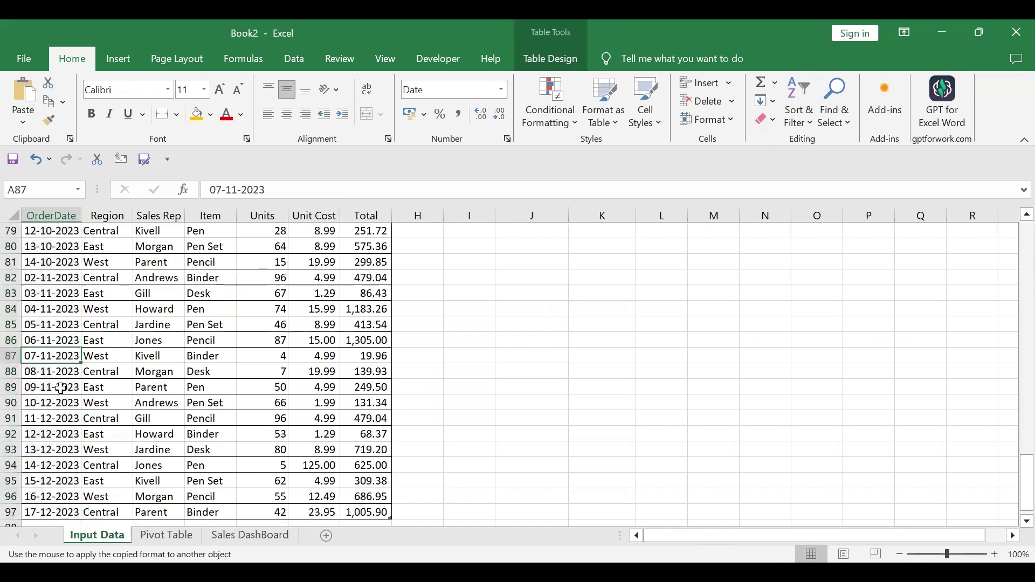
pyautogui.scroll(14, 60, 389)
pyautogui.moveTo(1014, 366); pyautogui.dragTo(1014, 246)
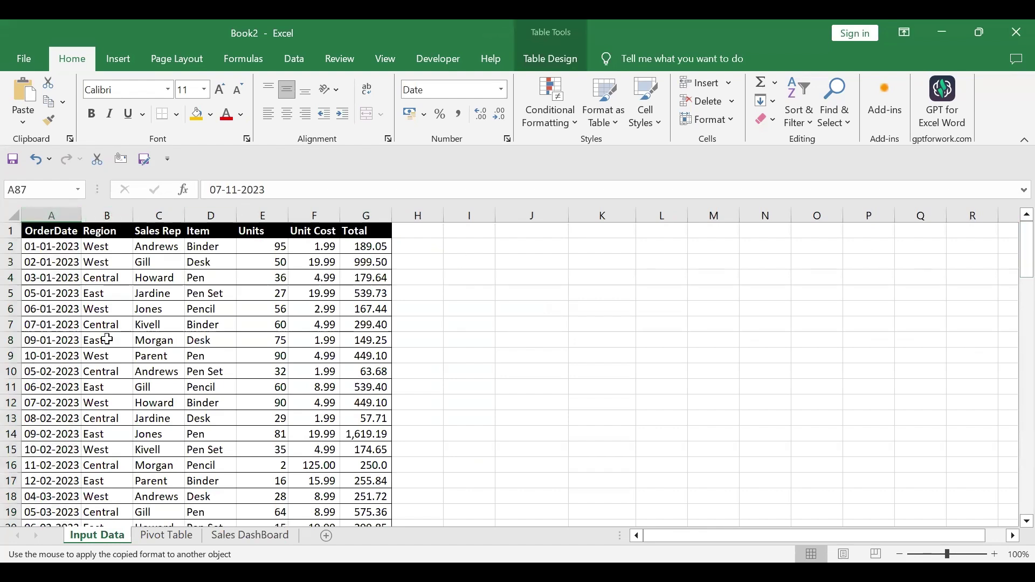
# Step: Examine the Sales Rep, Item, Units, Unit Cost and Total columns, and review the charts on the Sales DashBoard sheet
pyautogui.click(169, 215)
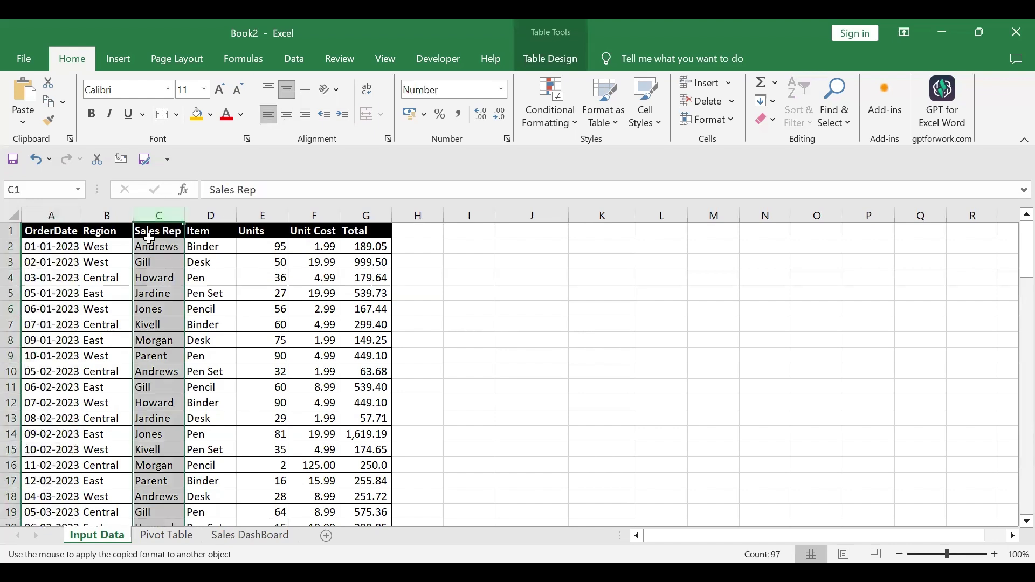
pyautogui.click(218, 235)
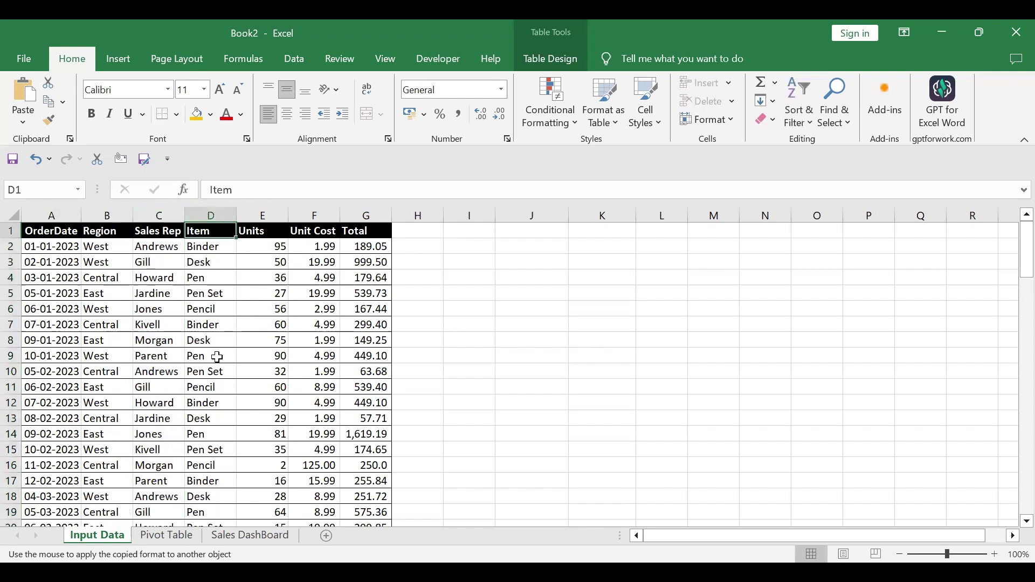
pyautogui.click(265, 222)
pyautogui.click(311, 230)
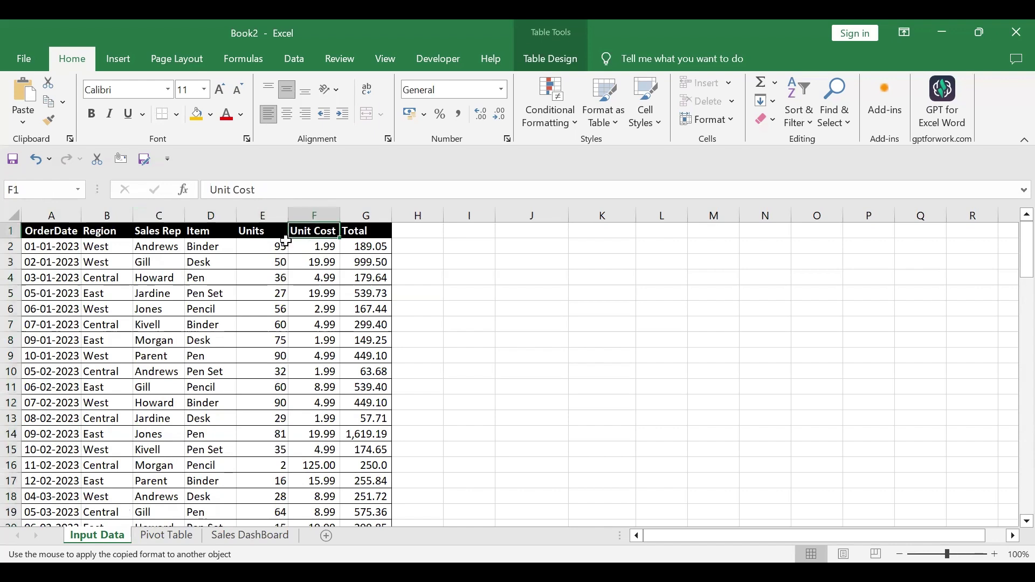
pyautogui.click(315, 228)
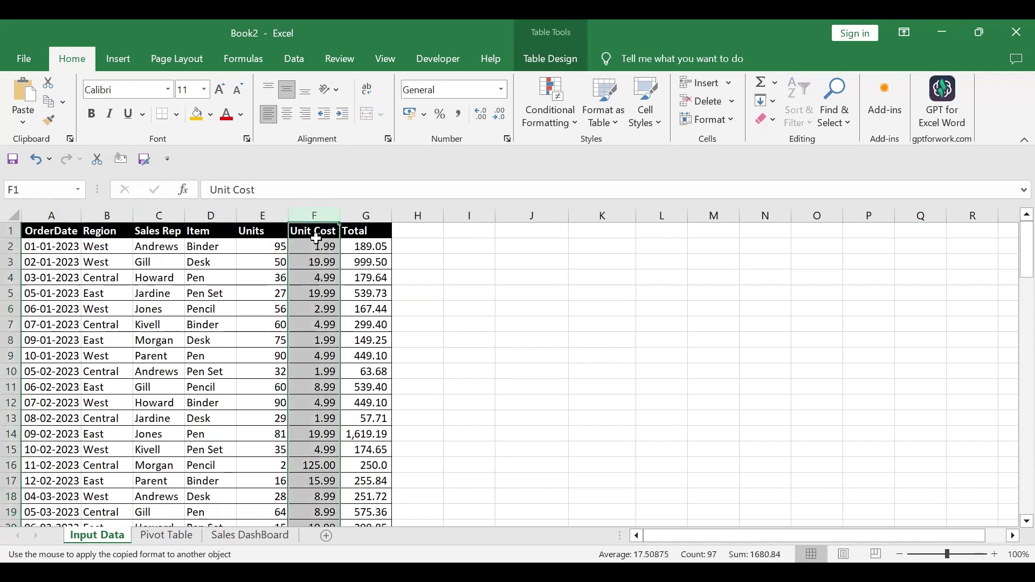
pyautogui.click(363, 231)
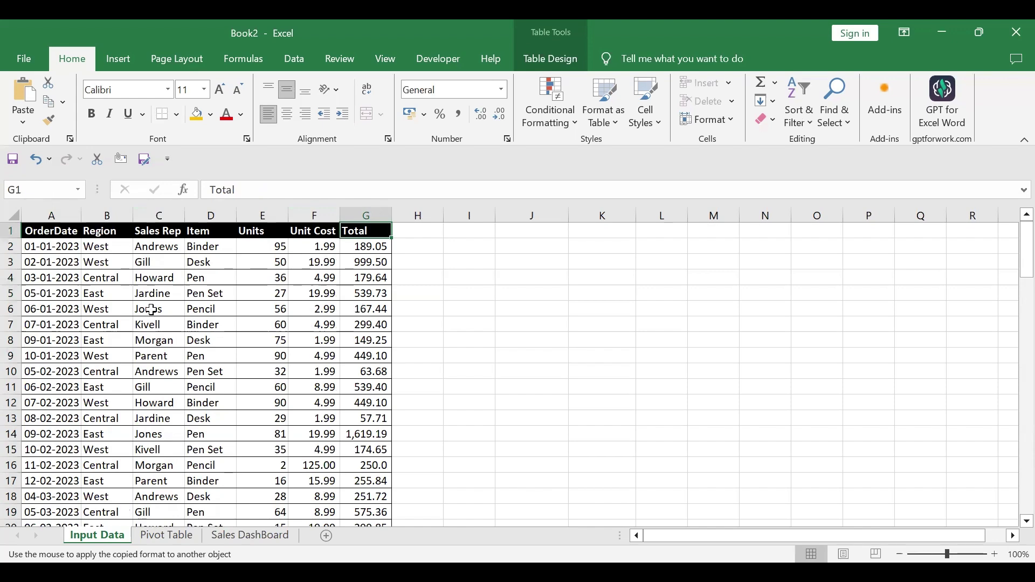
pyautogui.click(250, 537)
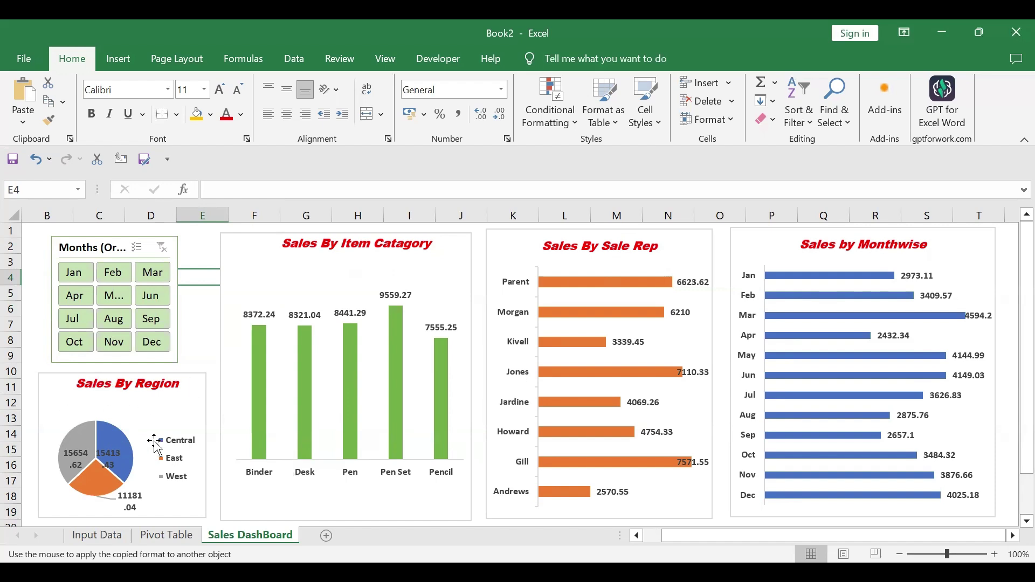
pyautogui.moveTo(94, 433)
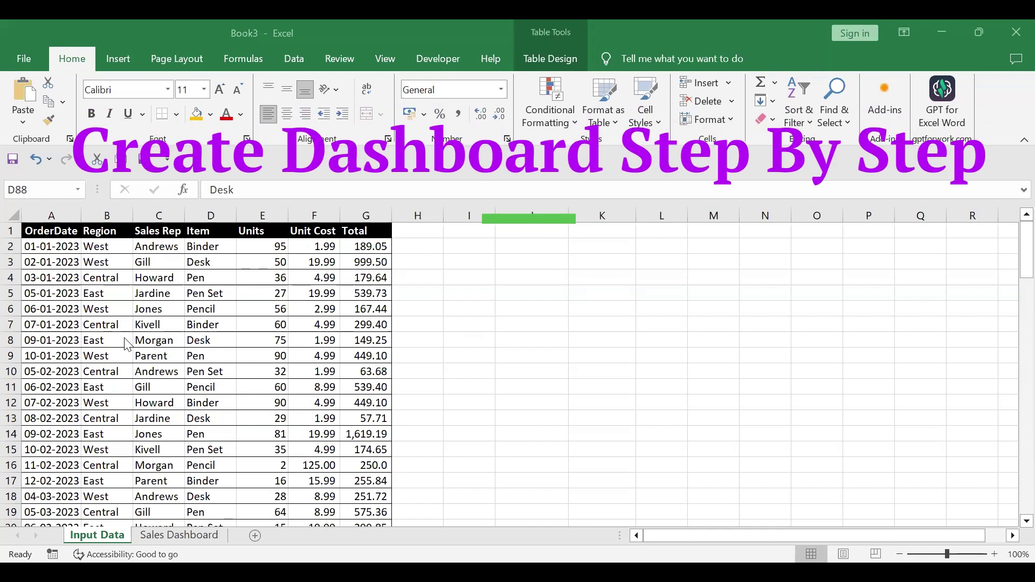
# Step: Insert a PivotTable on a new worksheet, using the Input Data table as its source
pyautogui.click(191, 326)
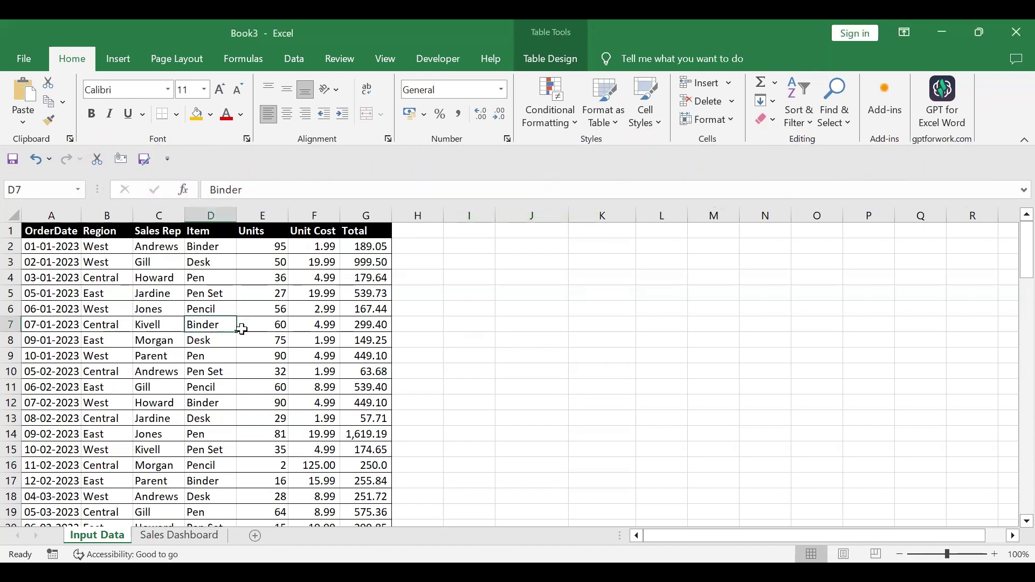
pyautogui.click(121, 62)
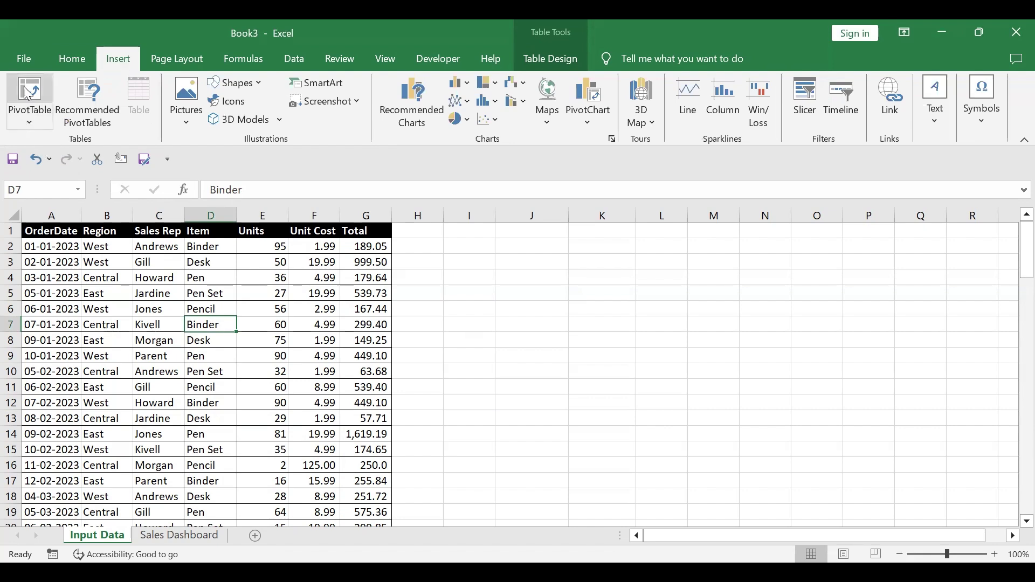
pyautogui.click(27, 122)
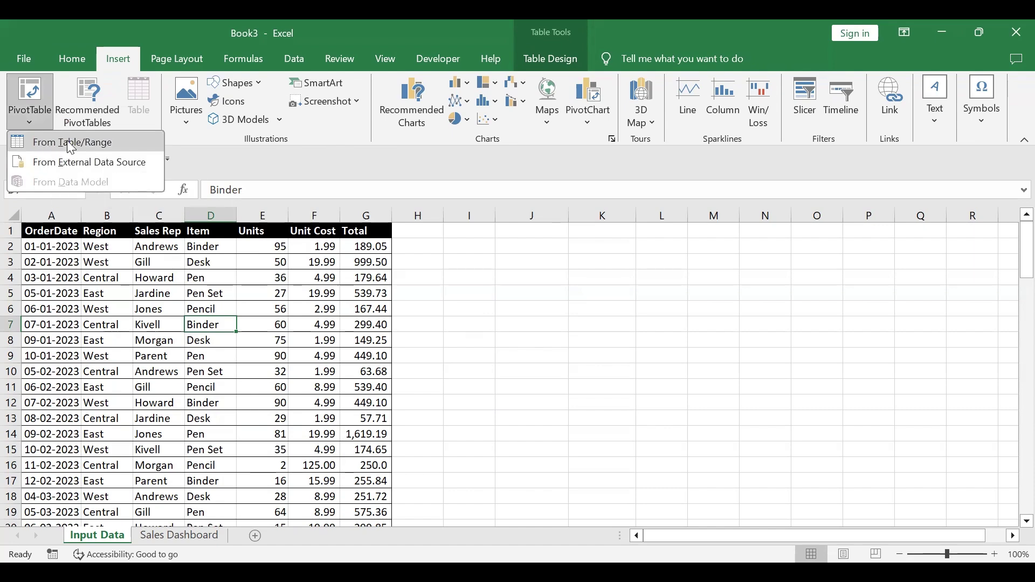
pyautogui.click(67, 140)
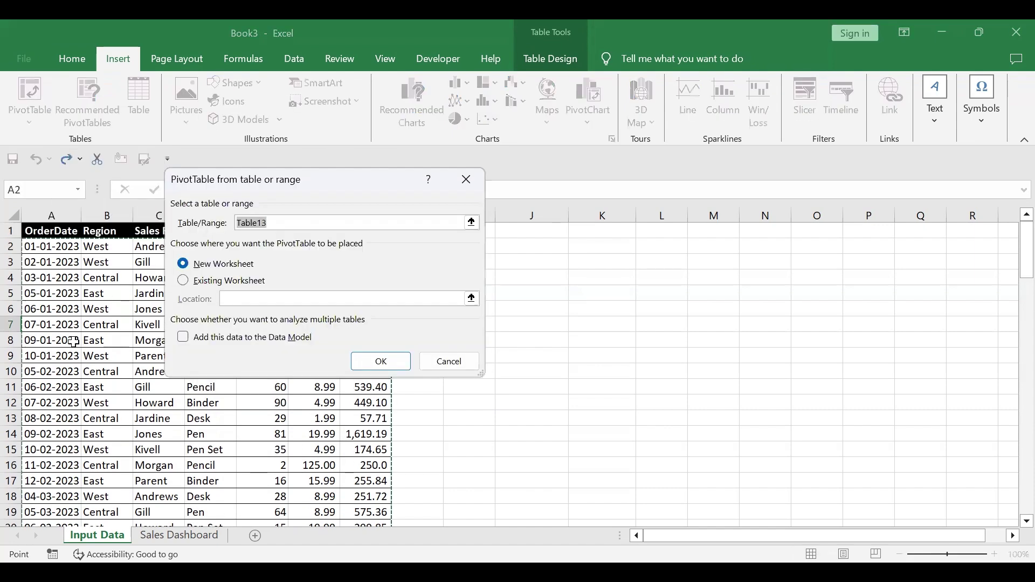
pyautogui.scroll(-6, 74, 342)
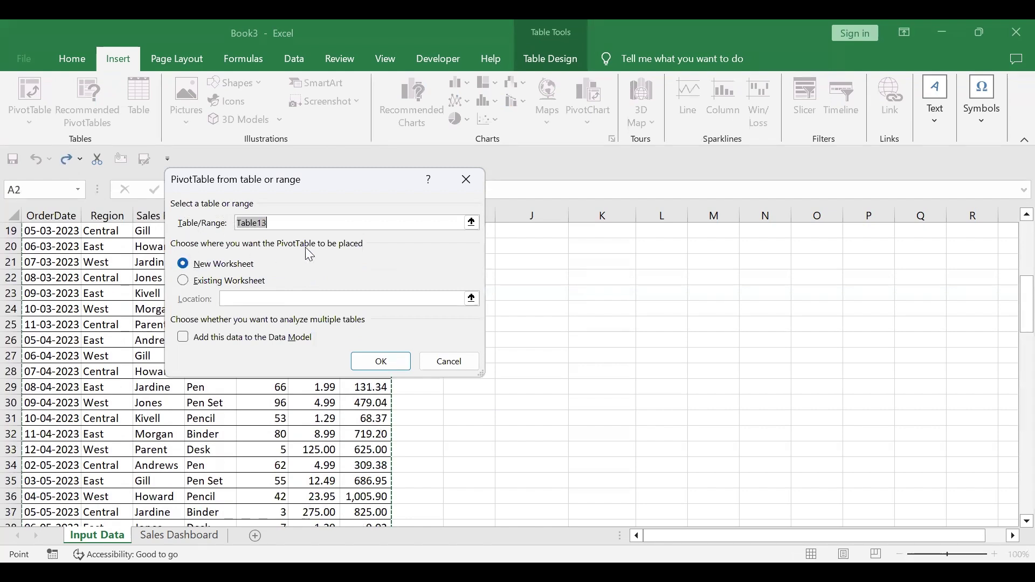
pyautogui.click(382, 360)
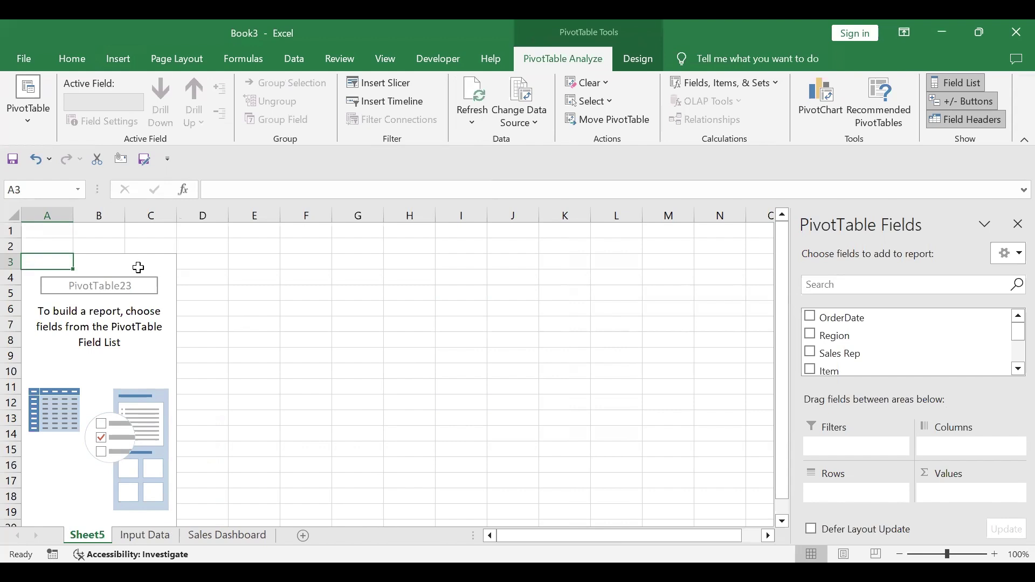
# Step: Compare the PivotTable's available fields with the column headers on the Input Data sheet
pyautogui.click(1017, 370)
pyautogui.click(1017, 370)
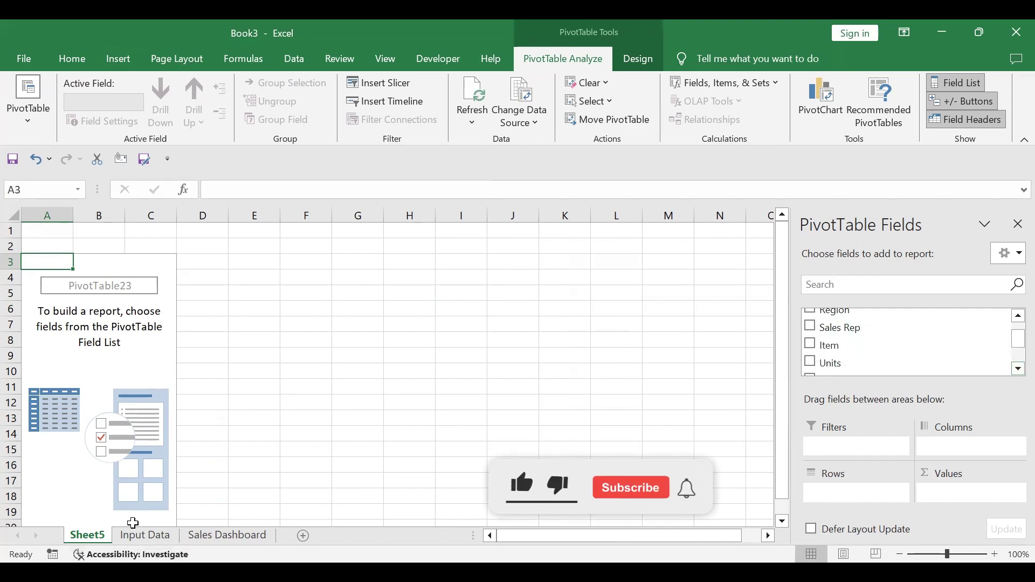
pyautogui.click(144, 536)
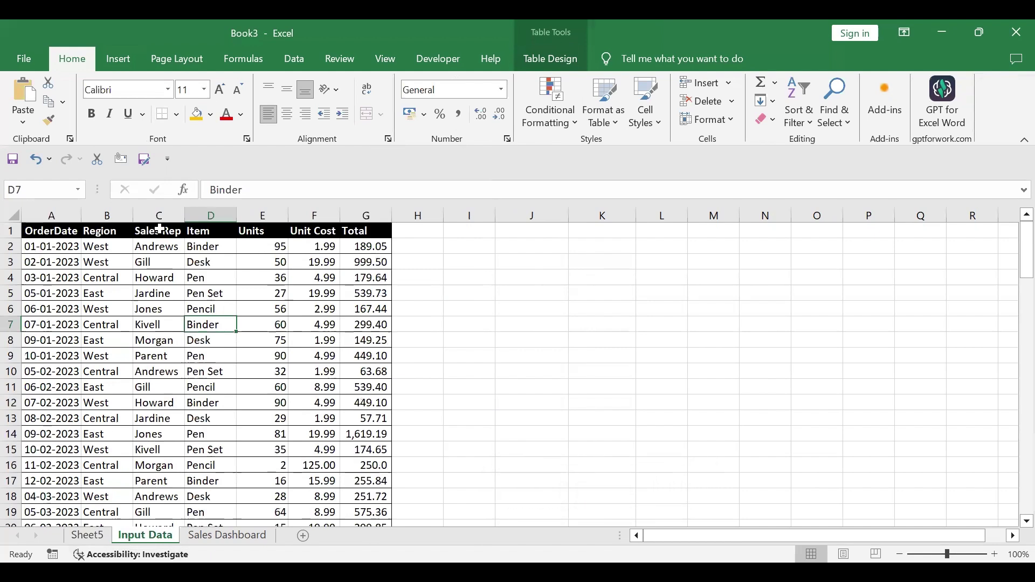
pyautogui.click(209, 232)
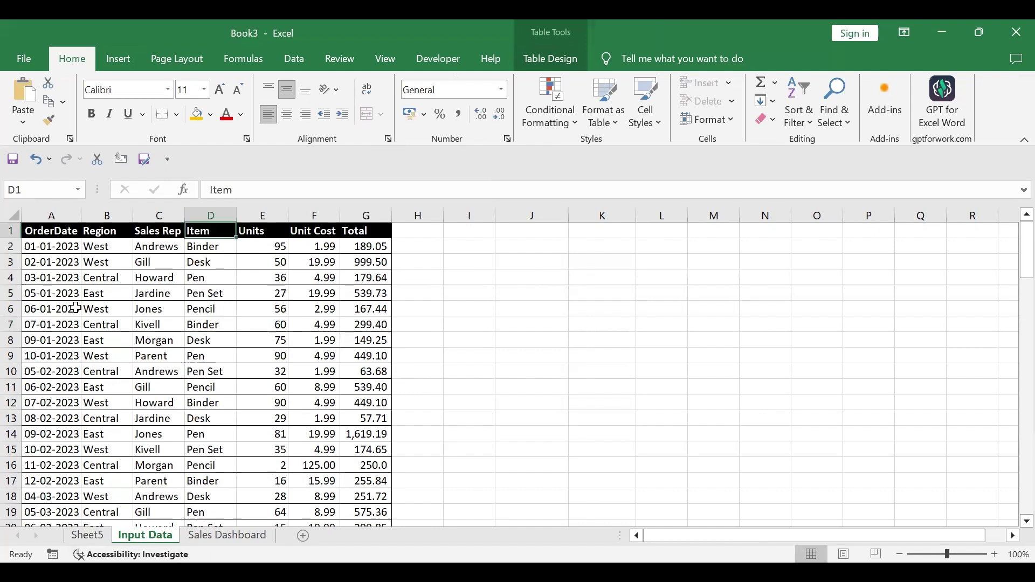
pyautogui.click(88, 537)
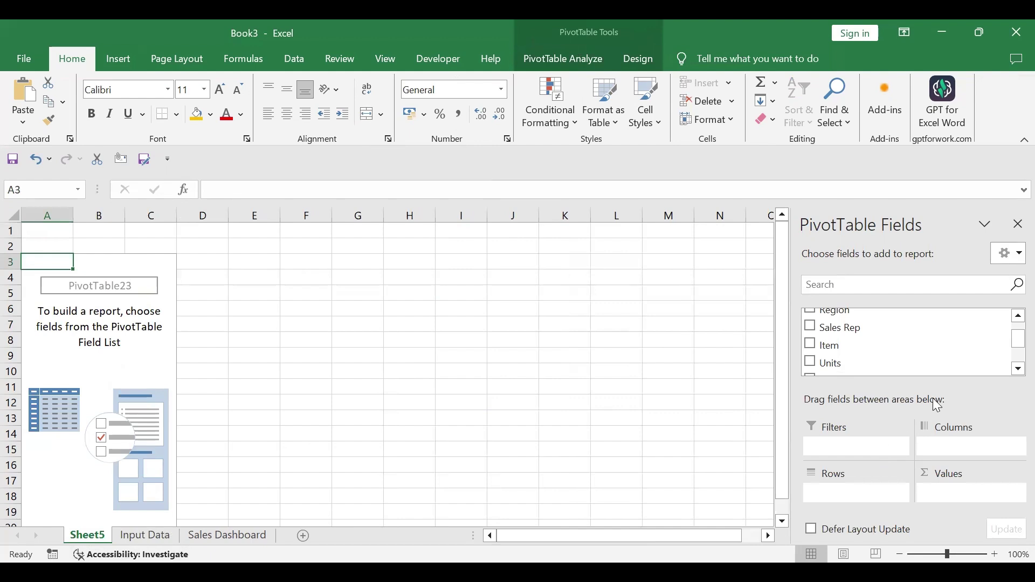
# Step: Build the PivotTable with Region as the row field and Total as the summed value field
pyautogui.moveTo(1016, 347); pyautogui.dragTo(1010, 337)
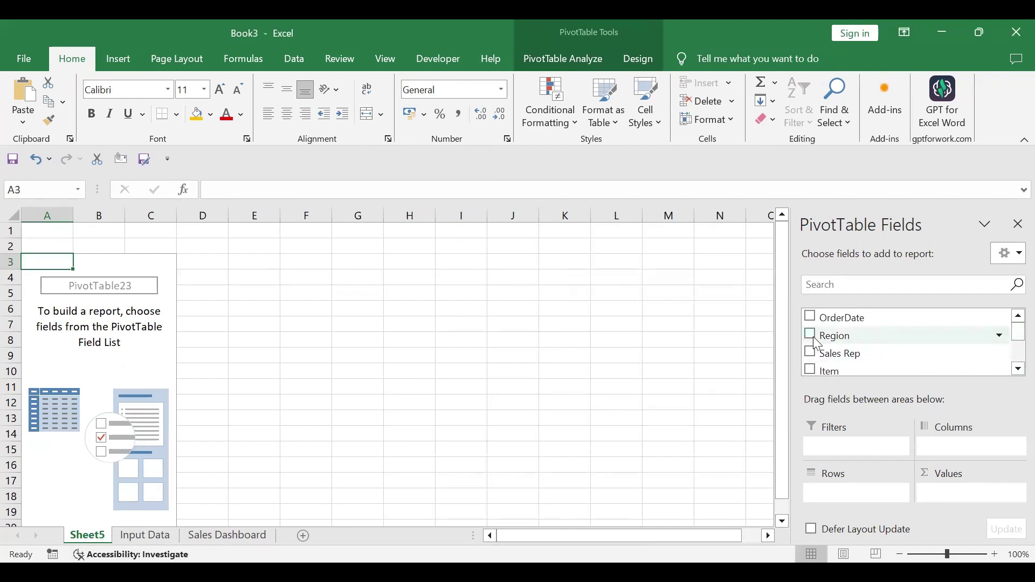
pyautogui.moveTo(860, 335); pyautogui.dragTo(868, 501)
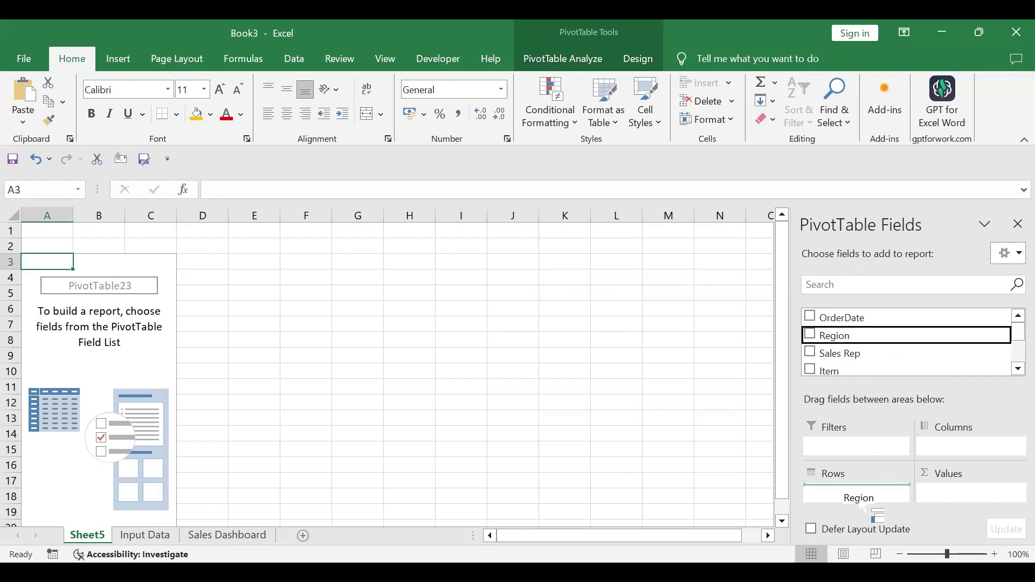
pyautogui.click(1014, 371)
pyautogui.click(1015, 370)
pyautogui.click(1015, 370)
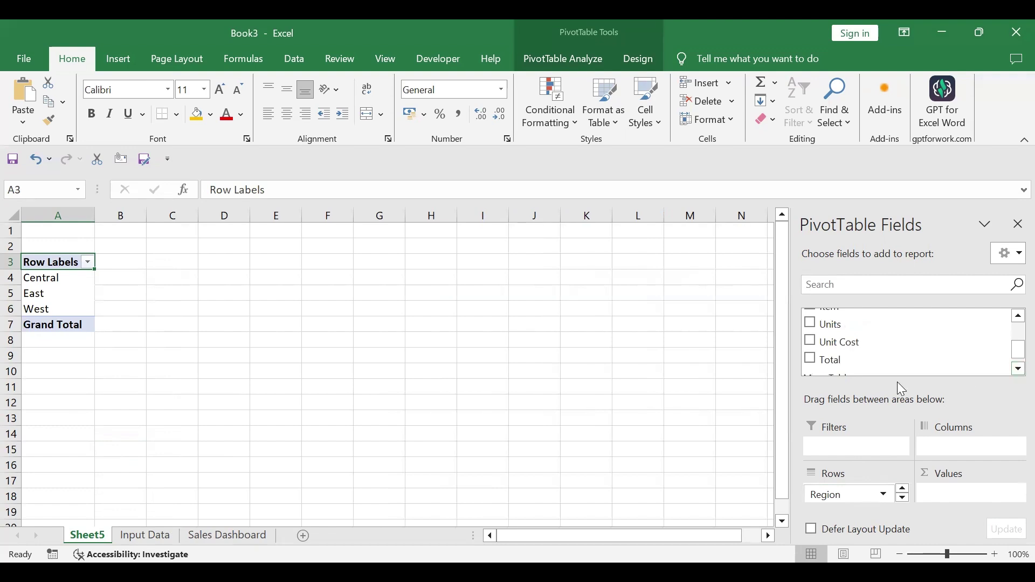
pyautogui.moveTo(827, 367); pyautogui.dragTo(948, 498)
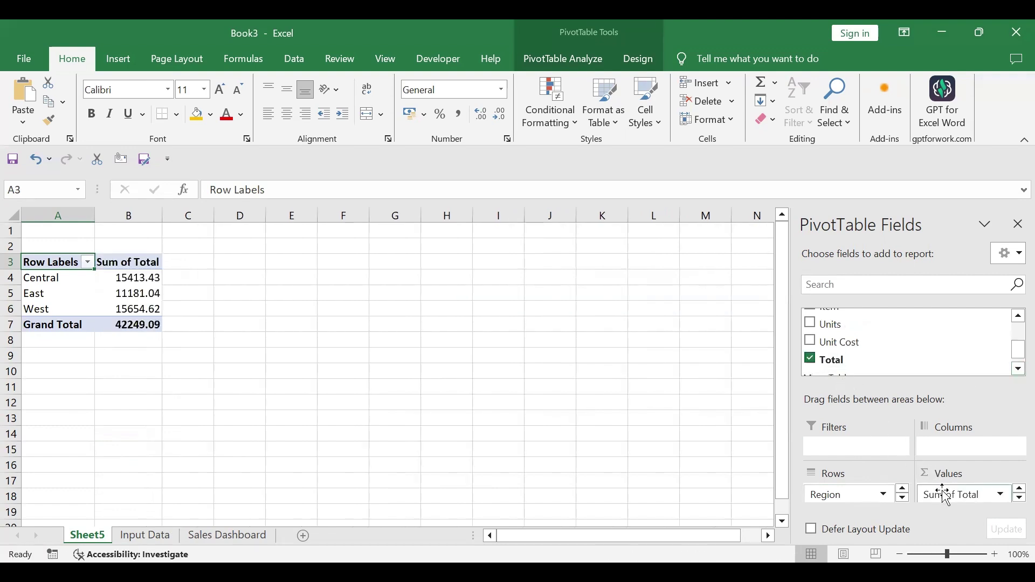
# Step: Format the region PivotTable's Sum of Total values as Number with two decimal places and the 1000 separator
pyautogui.rightClick(139, 298)
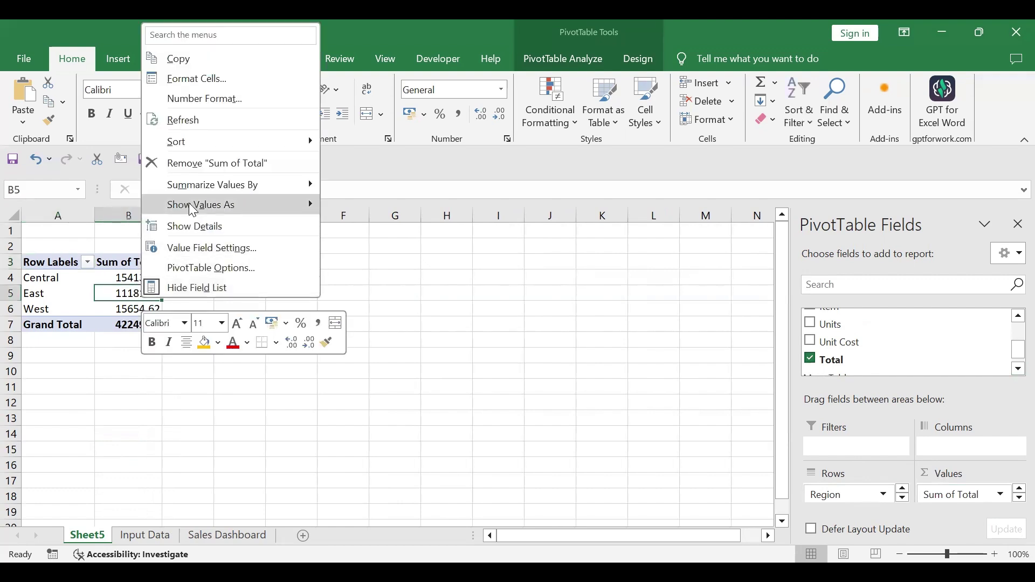
pyautogui.click(204, 99)
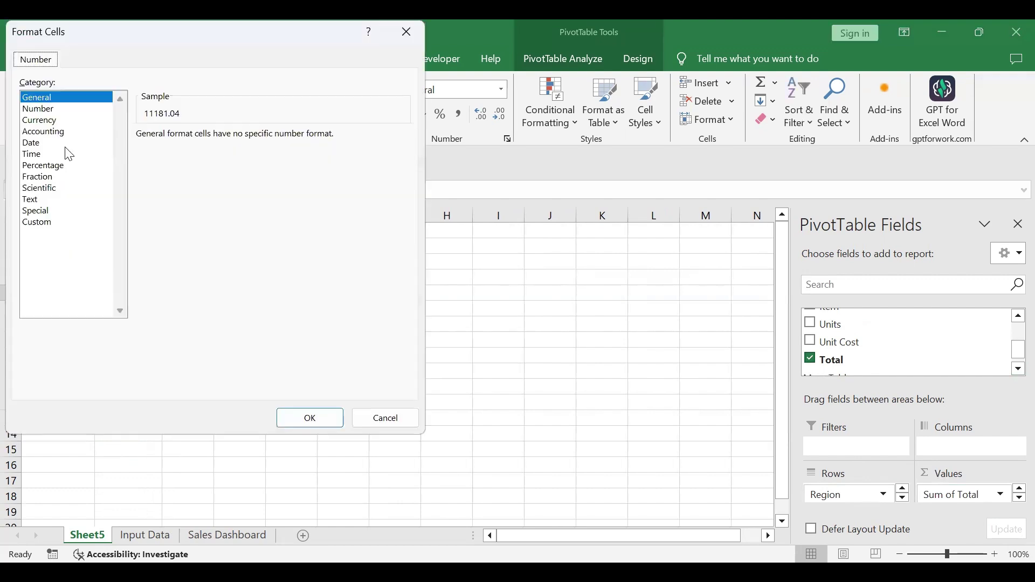
pyautogui.click(43, 110)
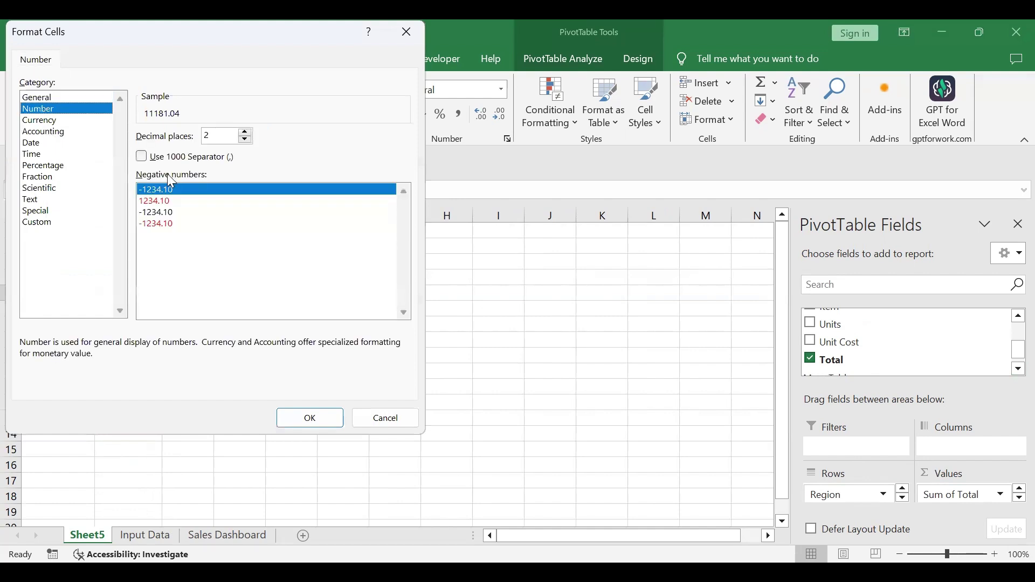
pyautogui.click(143, 158)
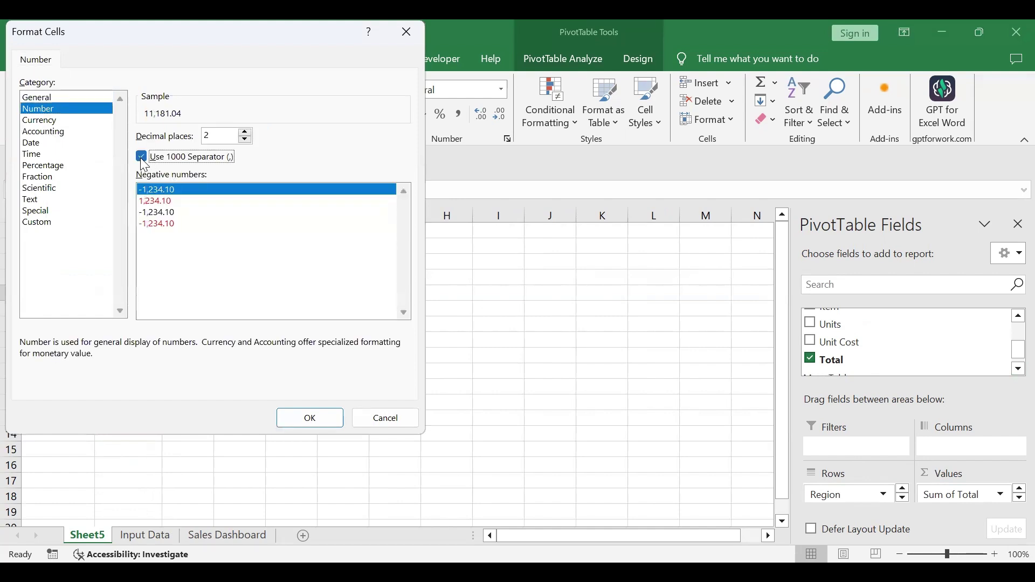
pyautogui.click(310, 420)
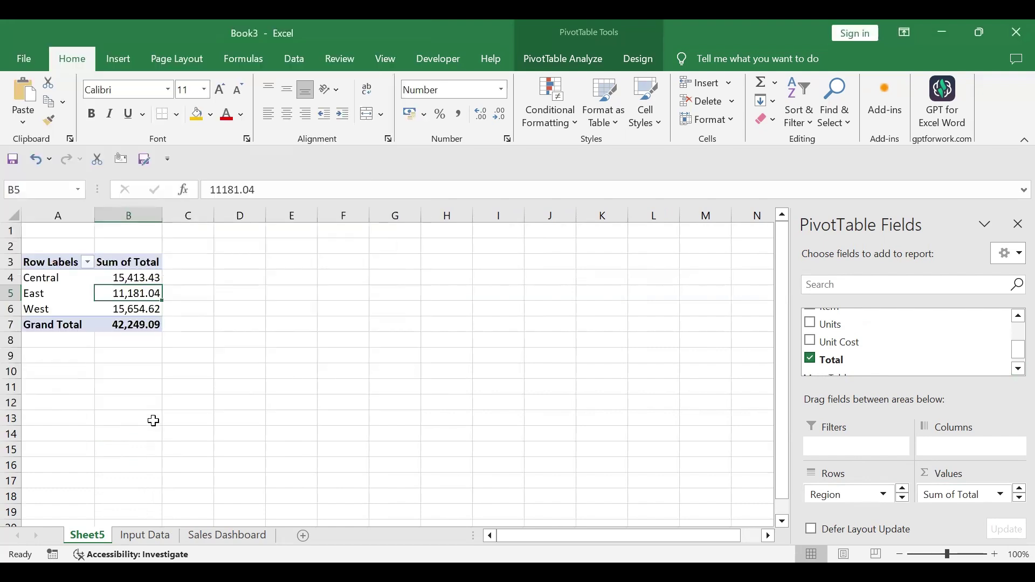
# Step: Copy the region PivotTable to cell D3 and widen column E to fit its contents
pyautogui.moveTo(141, 283); pyautogui.dragTo(147, 323)
pyautogui.hotkey('ctrl', 'c')
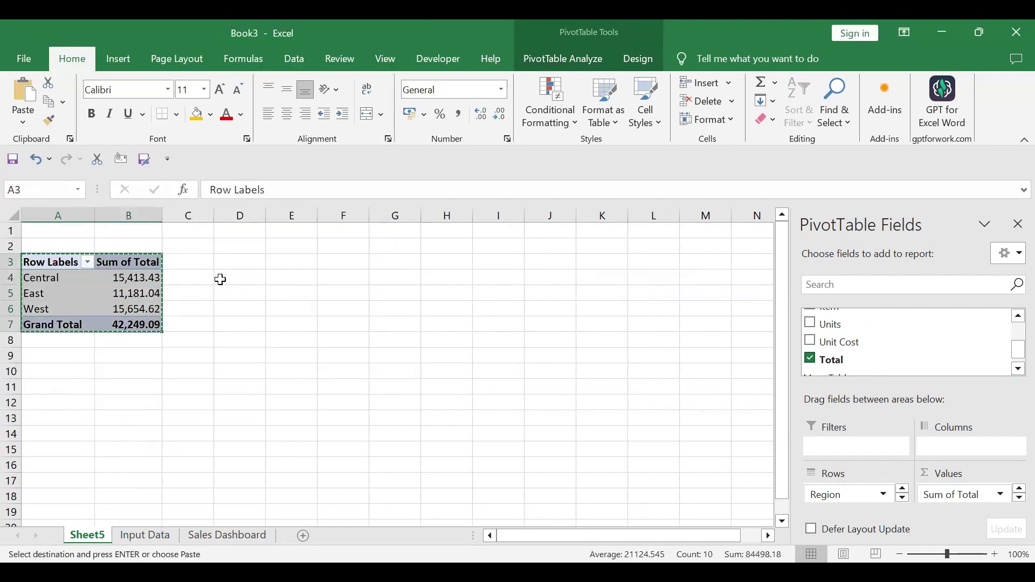
pyautogui.click(226, 263)
pyautogui.hotkey('ctrl', 'v')
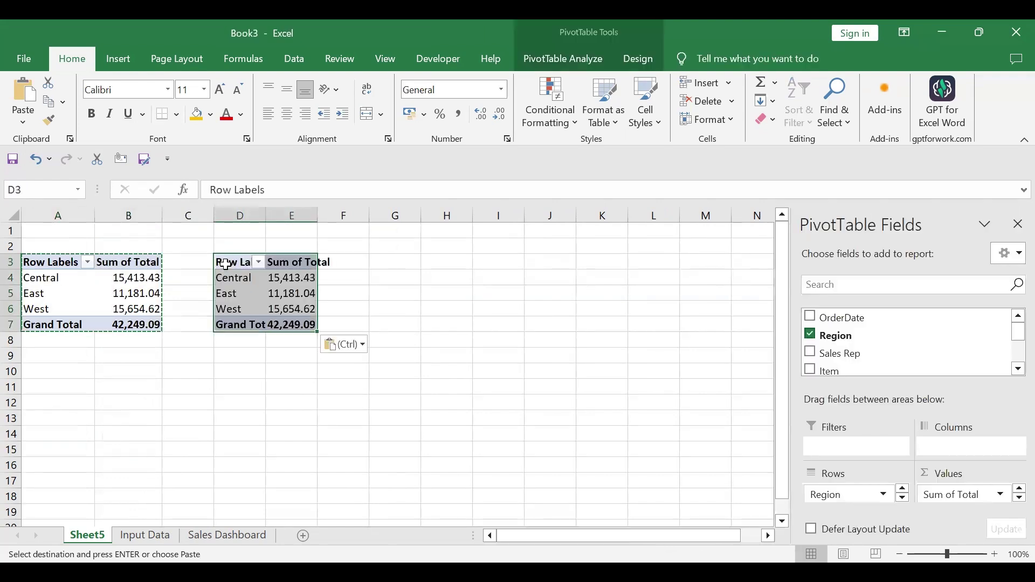
pyautogui.doubleClick(319, 216)
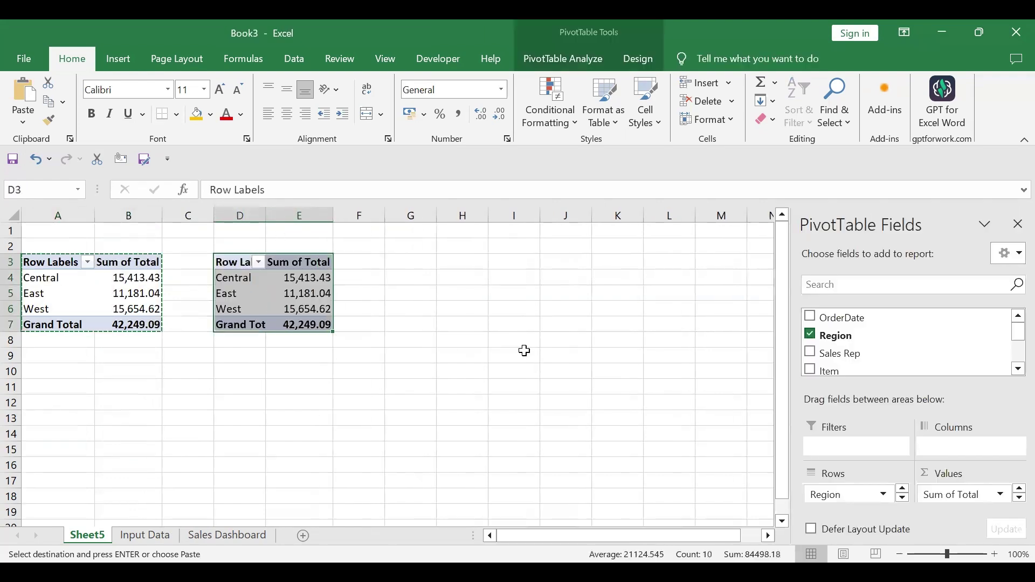
# Step: Replace Region with Item as the row field of the PivotTable copy at D3
pyautogui.click(816, 339)
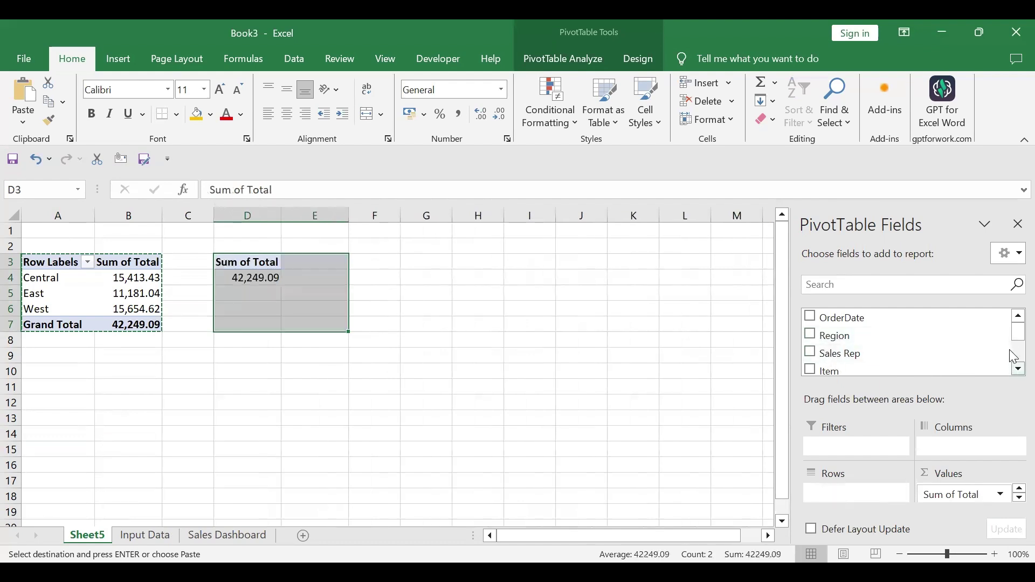
pyautogui.moveTo(1017, 339); pyautogui.dragTo(1017, 338)
pyautogui.moveTo(827, 341); pyautogui.dragTo(856, 500)
pyautogui.click(284, 433)
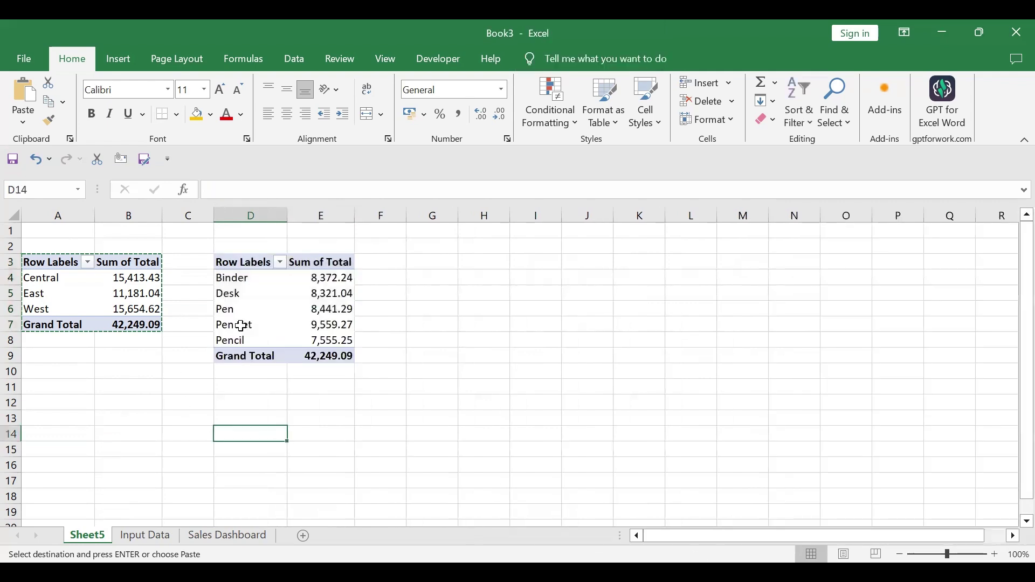
# Step: Duplicate the item PivotTable, placing the copy at cell G3
pyautogui.moveTo(263, 264); pyautogui.dragTo(323, 352)
pyautogui.hotkey('ctrl', 'c')
pyautogui.click(423, 260)
pyautogui.hotkey('ctrl', 'v')
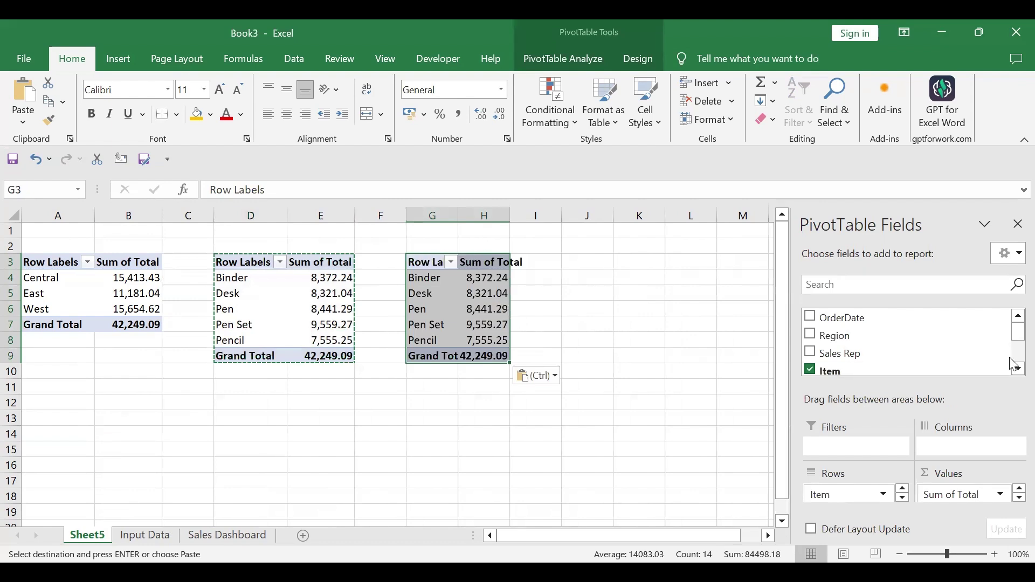
# Step: Swap the row field of the PivotTable at G3 from Item to Sales Rep
pyautogui.click(1019, 370)
pyautogui.click(1019, 370)
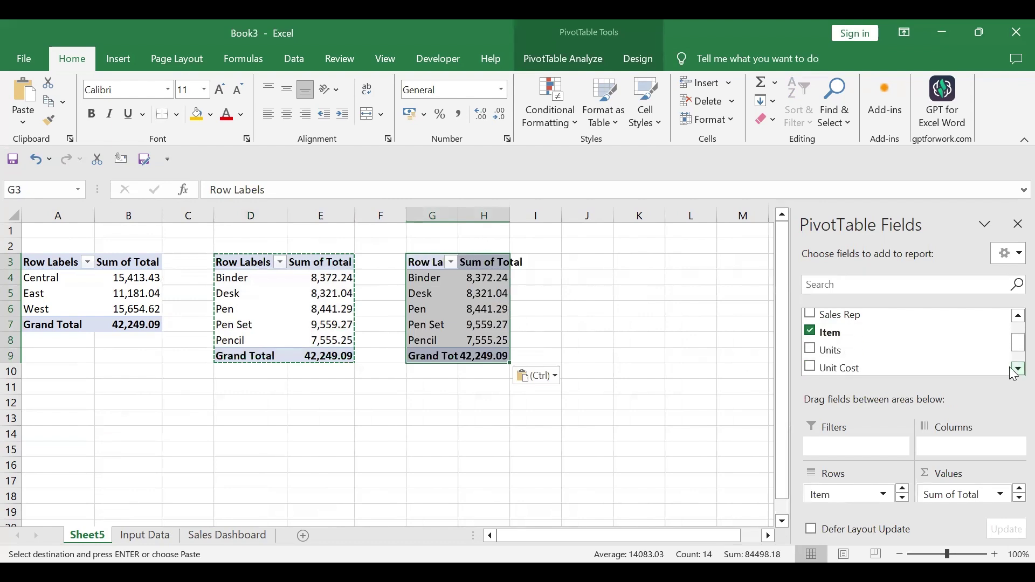
pyautogui.moveTo(1014, 342); pyautogui.dragTo(1016, 331)
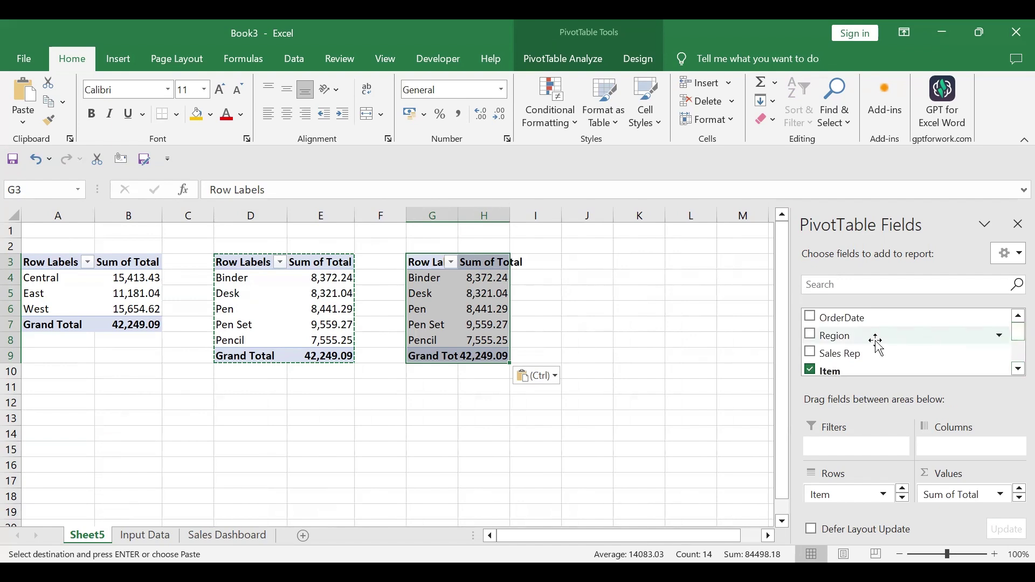
pyautogui.click(813, 371)
pyautogui.moveTo(811, 352); pyautogui.dragTo(859, 493)
pyautogui.click(484, 463)
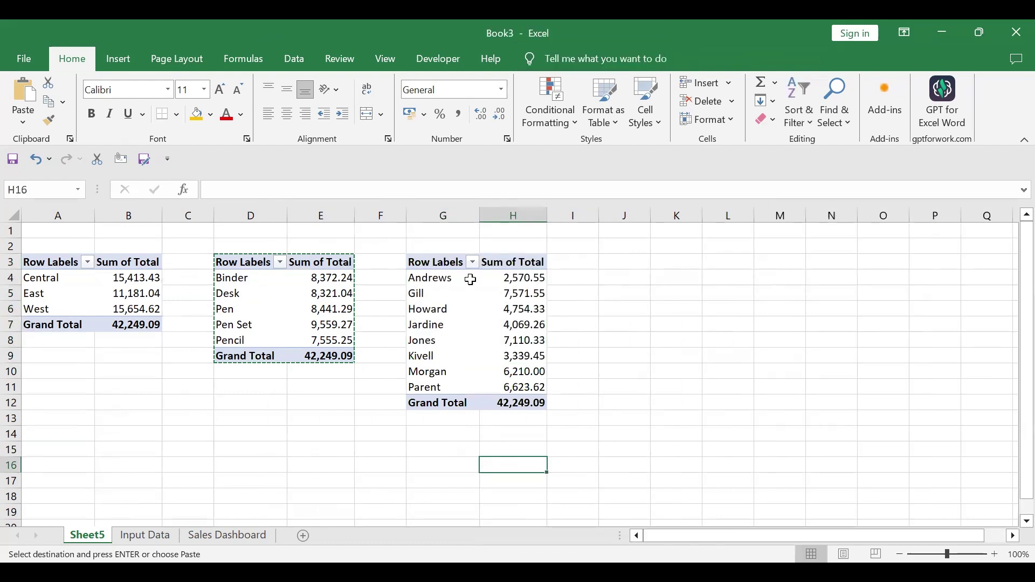
# Step: Duplicate the sales rep PivotTable, placing the copy at cell J3
pyautogui.moveTo(416, 264); pyautogui.dragTo(538, 395)
pyautogui.hotkey('ctrl', 'c')
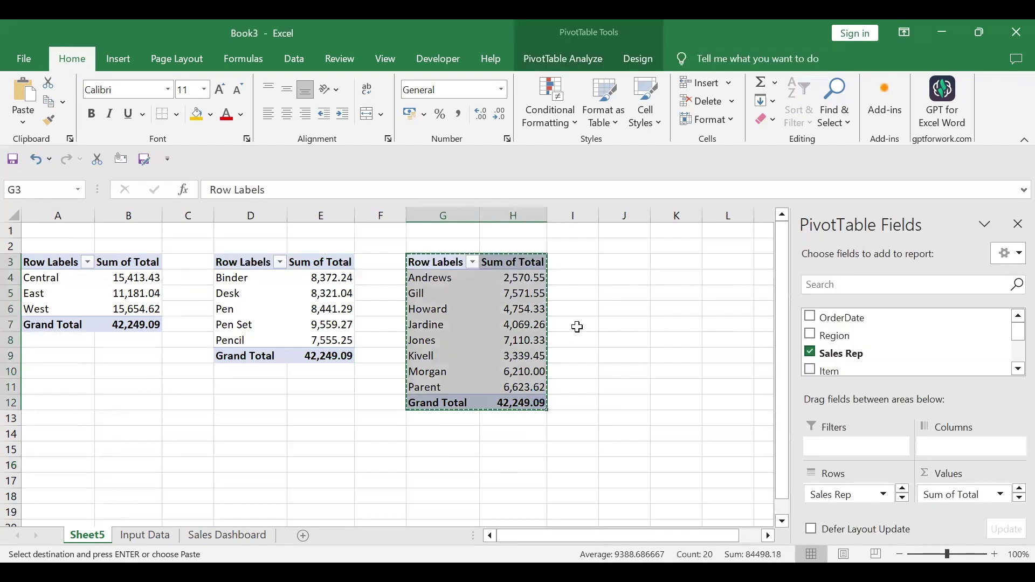
pyautogui.click(617, 266)
pyautogui.hotkey('ctrl', 'v')
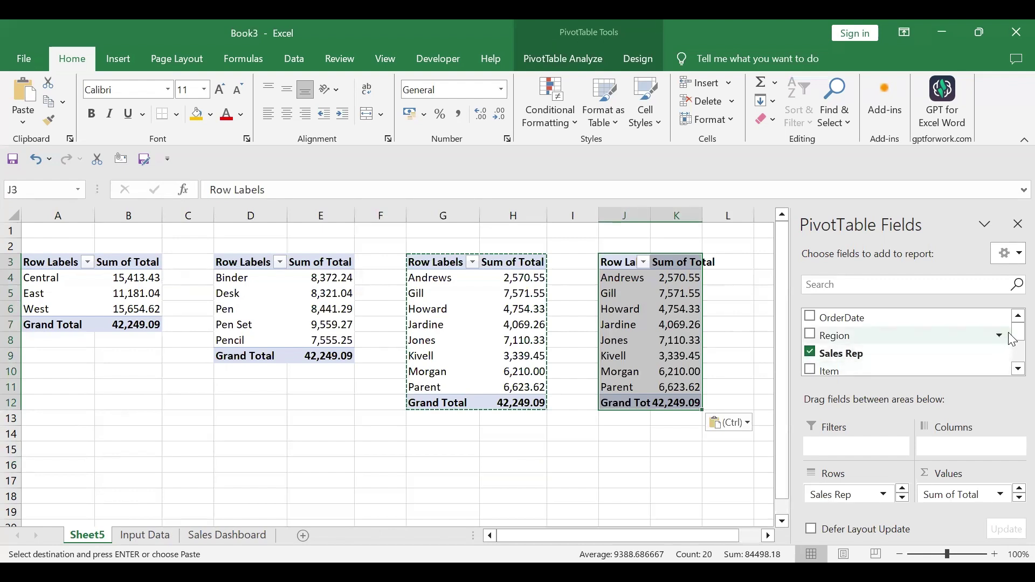
# Step: Add OrderDate as the row field of the PivotTable at J3 and remove Sales Rep from it
pyautogui.click(1019, 370)
pyautogui.click(1018, 370)
pyautogui.click(1019, 370)
pyautogui.moveTo(1016, 350); pyautogui.dragTo(1013, 325)
pyautogui.click(811, 318)
pyautogui.click(818, 355)
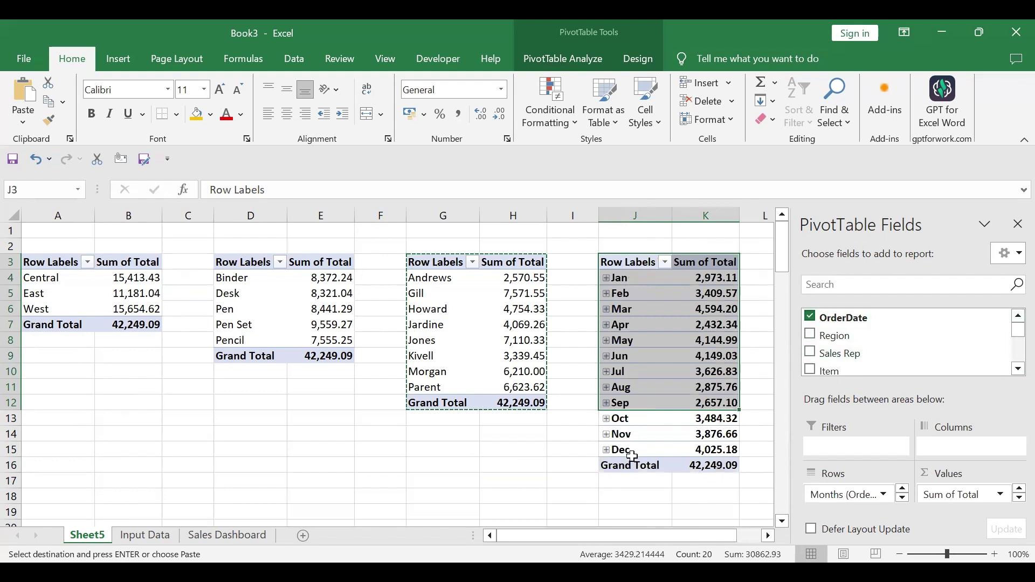
# Step: Expand Jan in the order date PivotTable to inspect its daily entries, and collapse it again
pyautogui.click(619, 286)
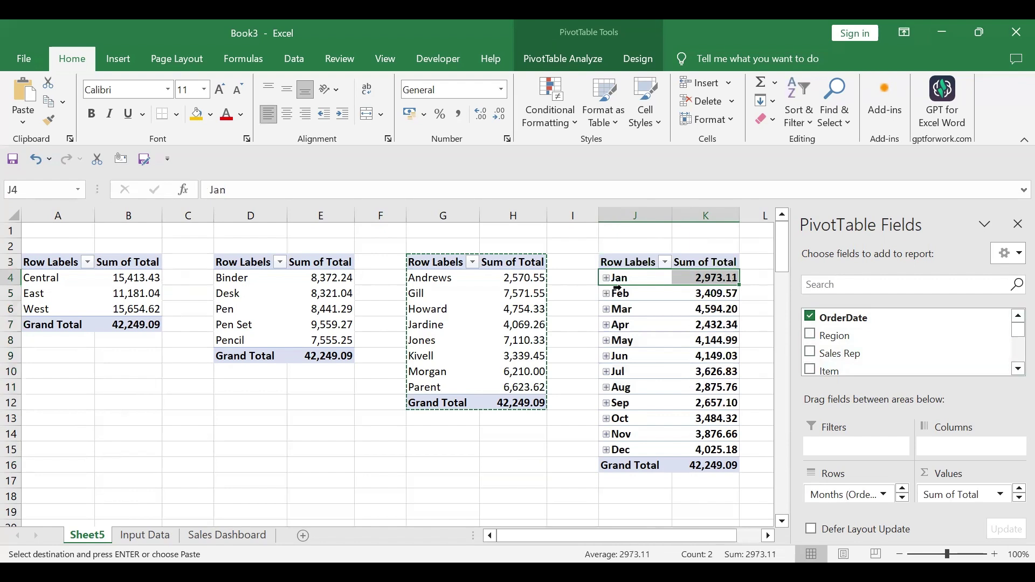
pyautogui.click(607, 279)
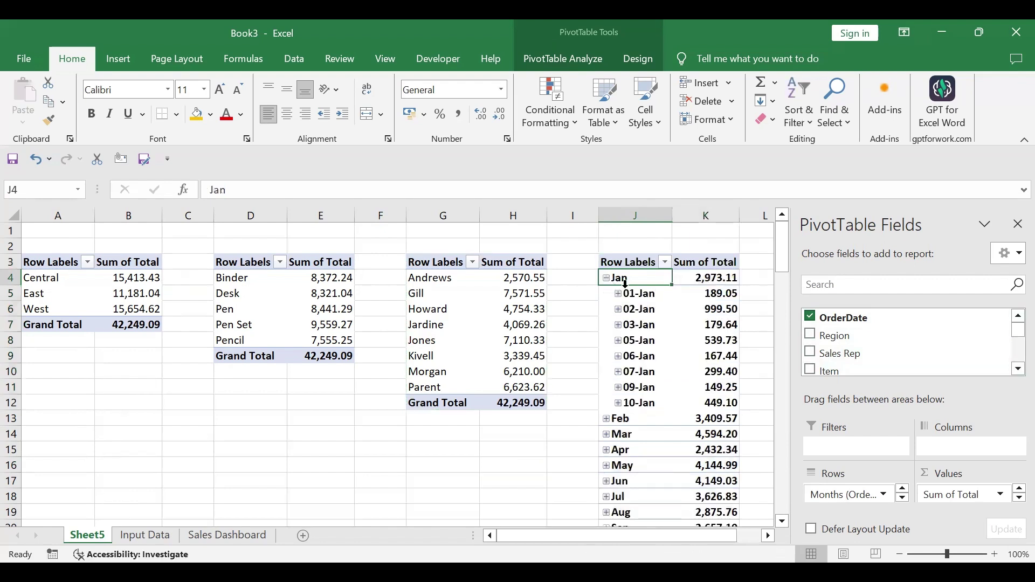
pyautogui.click(609, 279)
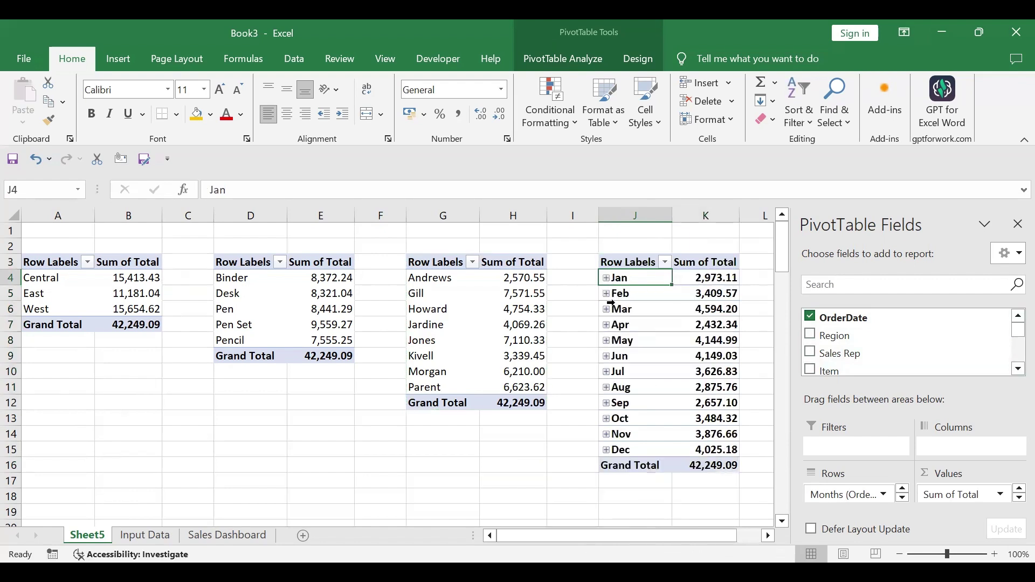
# Step: Remove the OrderDate and Days (OrderDate) fields from the PivotTable at J3, keeping Months (OrderDate) as its only row field
pyautogui.click(1019, 370)
pyautogui.click(1020, 370)
pyautogui.click(1019, 370)
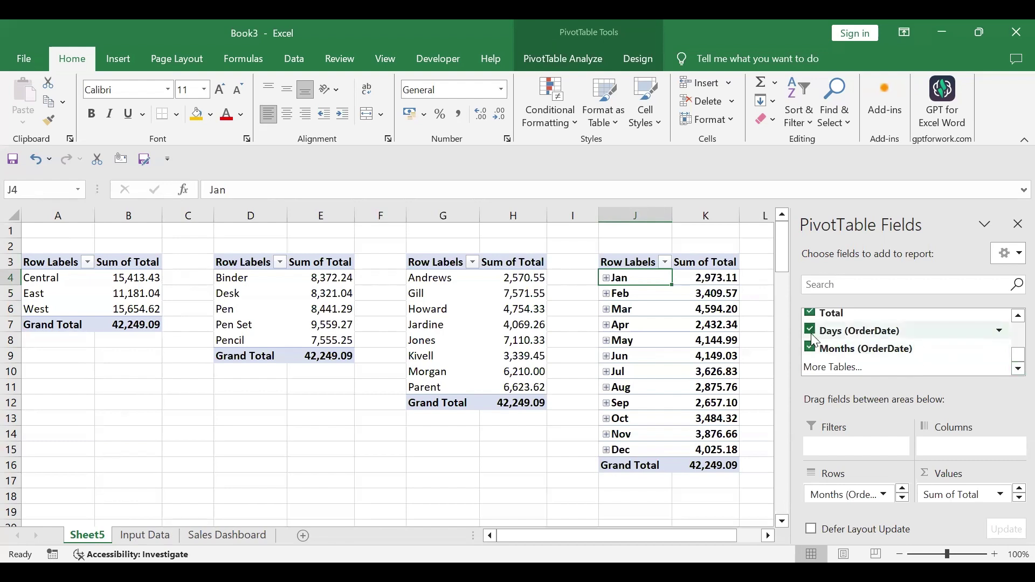
pyautogui.scroll(3, 812, 323)
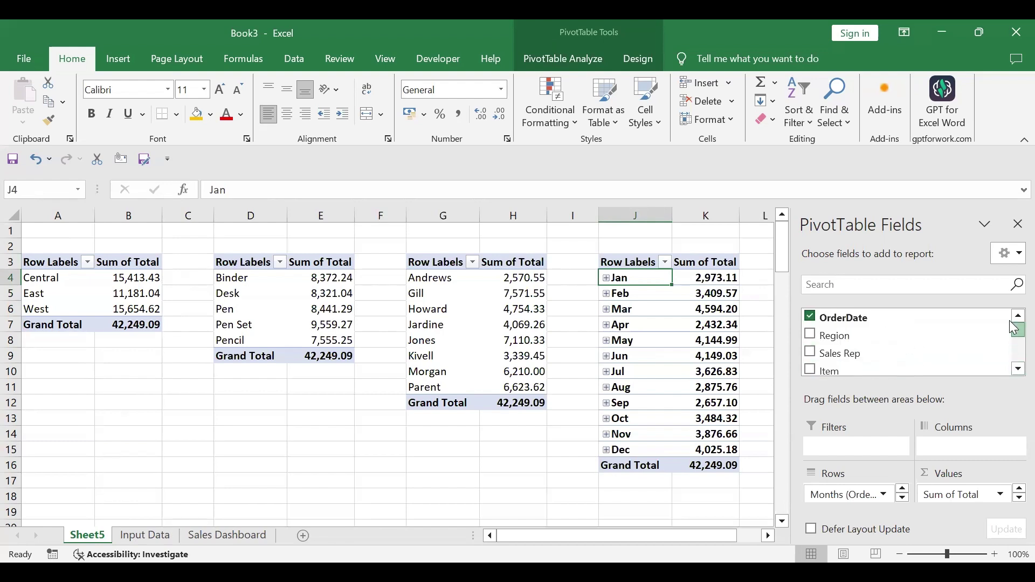
pyautogui.click(811, 320)
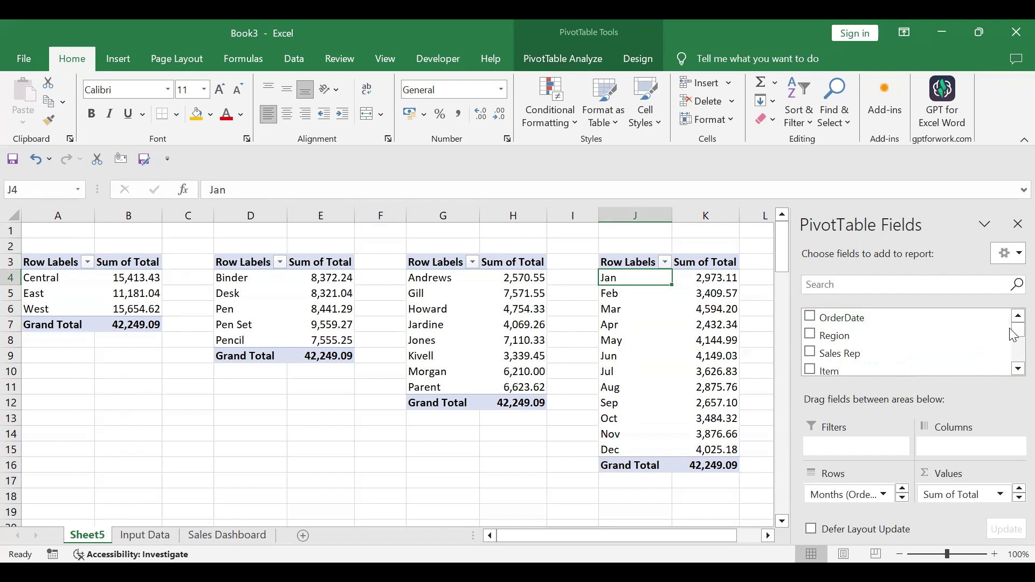
pyautogui.moveTo(1019, 330); pyautogui.dragTo(1018, 357)
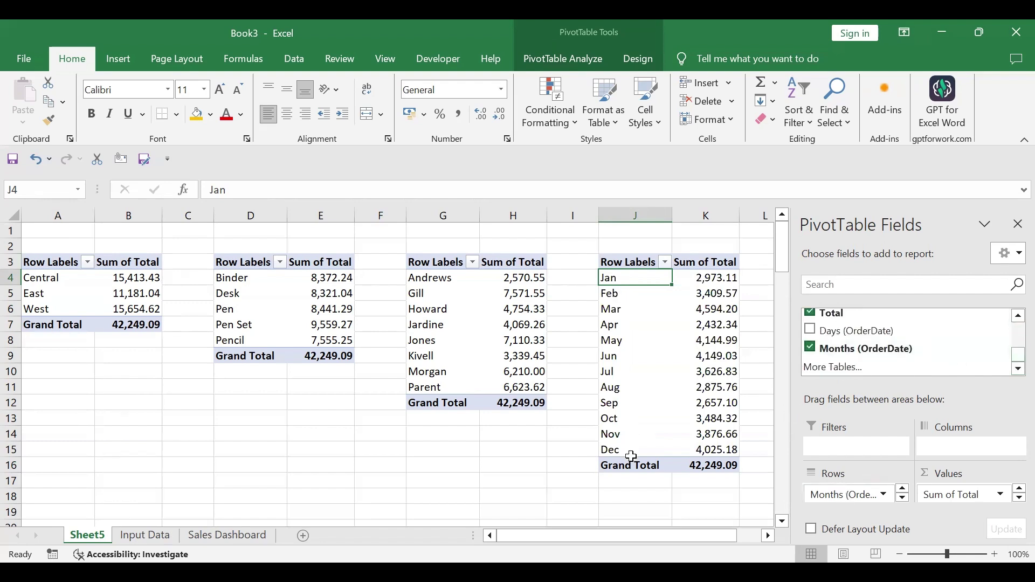
pyautogui.click(512, 460)
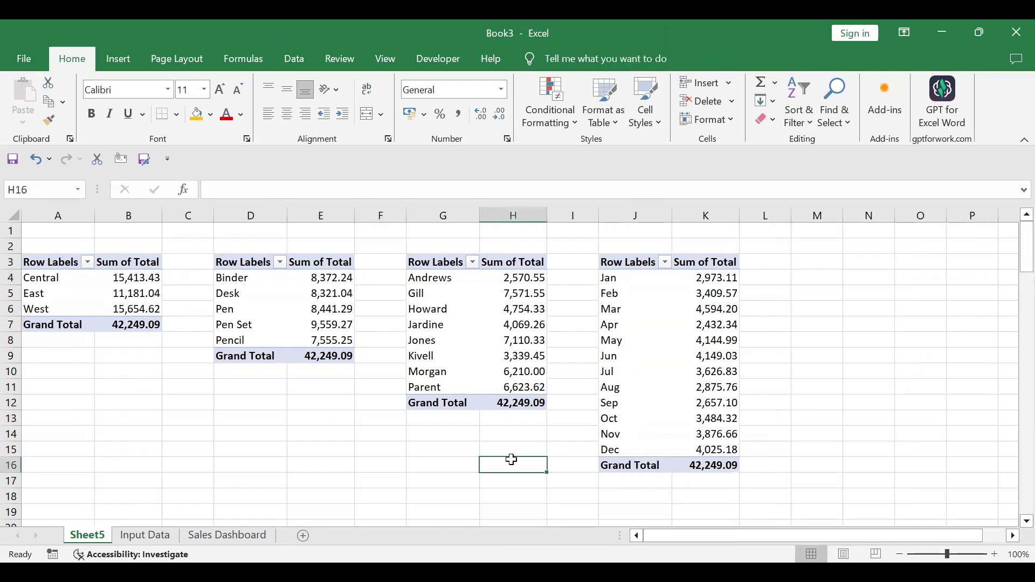
# Step: Rename the PivotTable that summarises sales by region as Region
pyautogui.moveTo(43, 262); pyautogui.dragTo(120, 321)
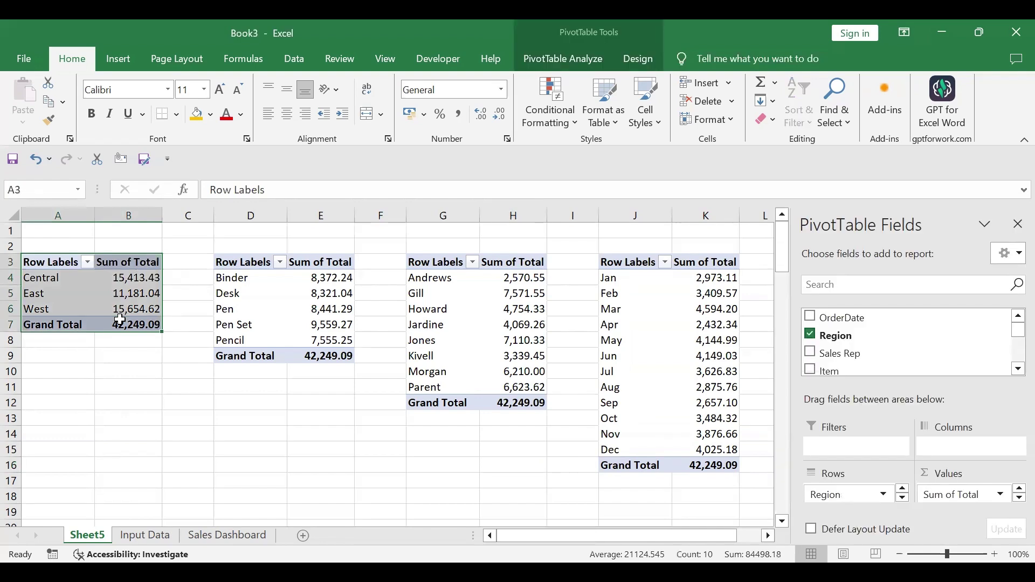
pyautogui.click(119, 68)
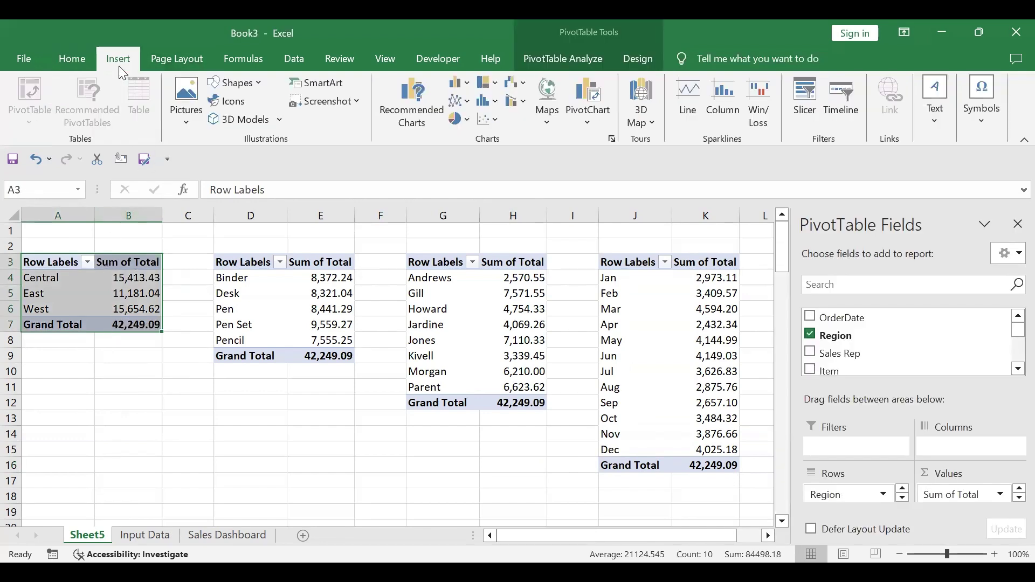
pyautogui.click(561, 65)
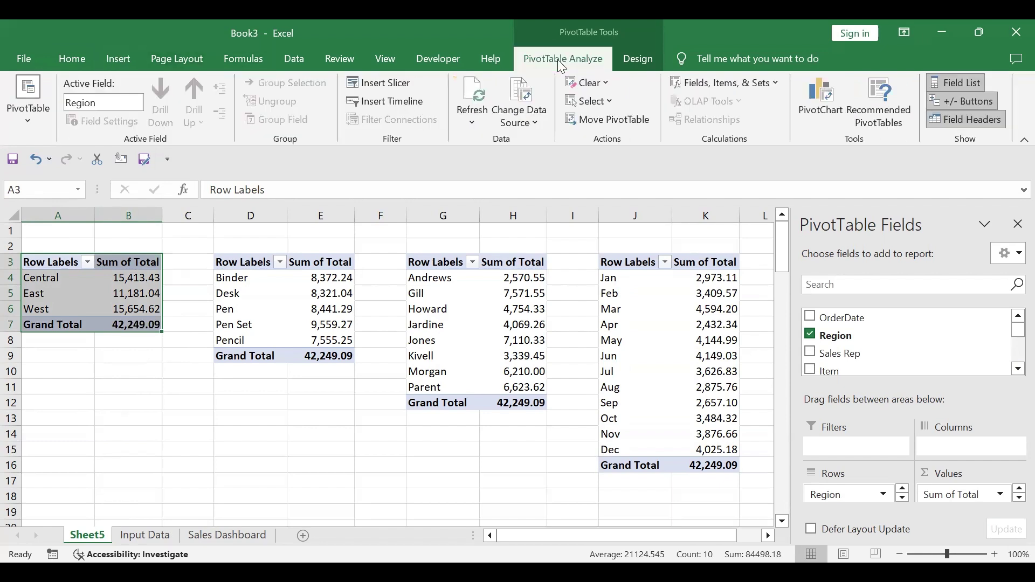
pyautogui.click(31, 121)
pyautogui.doubleClick(61, 175)
pyautogui.press('BackSpace')
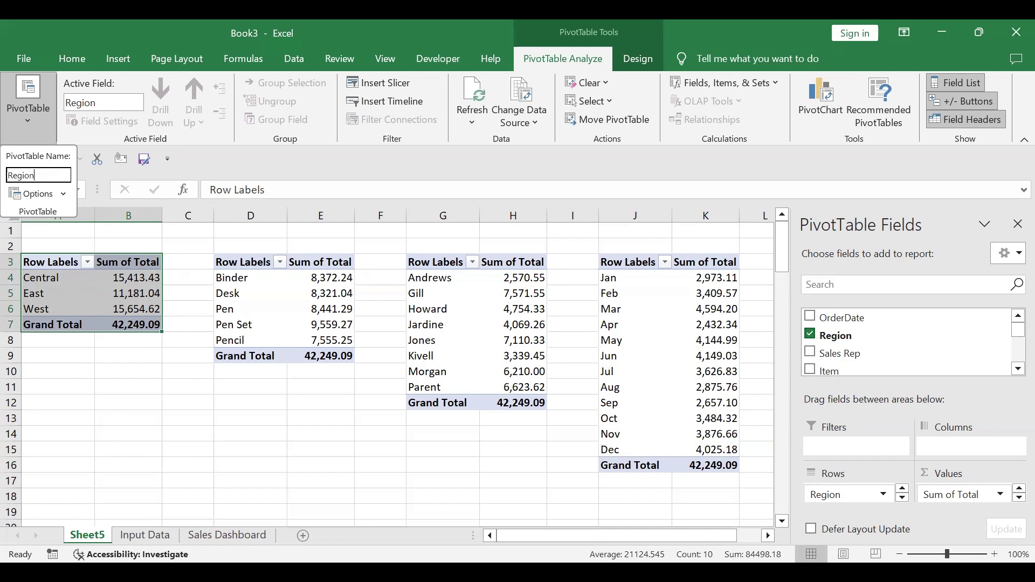
# Step: Rename the PivotTable that summarises sales by item as Item Catagory
pyautogui.click(276, 300)
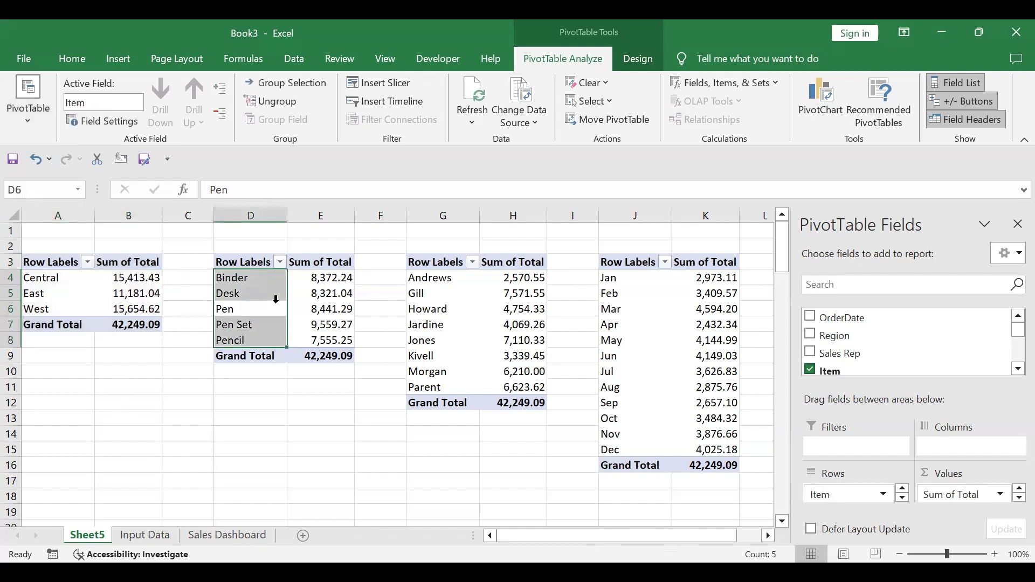
pyautogui.click(26, 119)
pyautogui.doubleClick(35, 176)
pyautogui.write('Item Catagory')
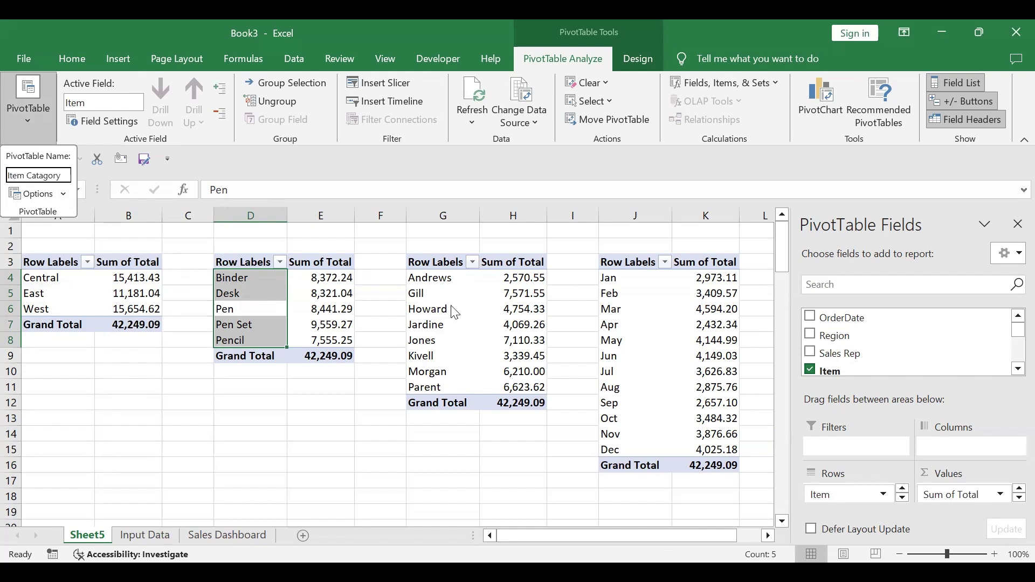
# Step: Rename the PivotTable that summarises sales by sales representative as Sales Rep
pyautogui.click(445, 289)
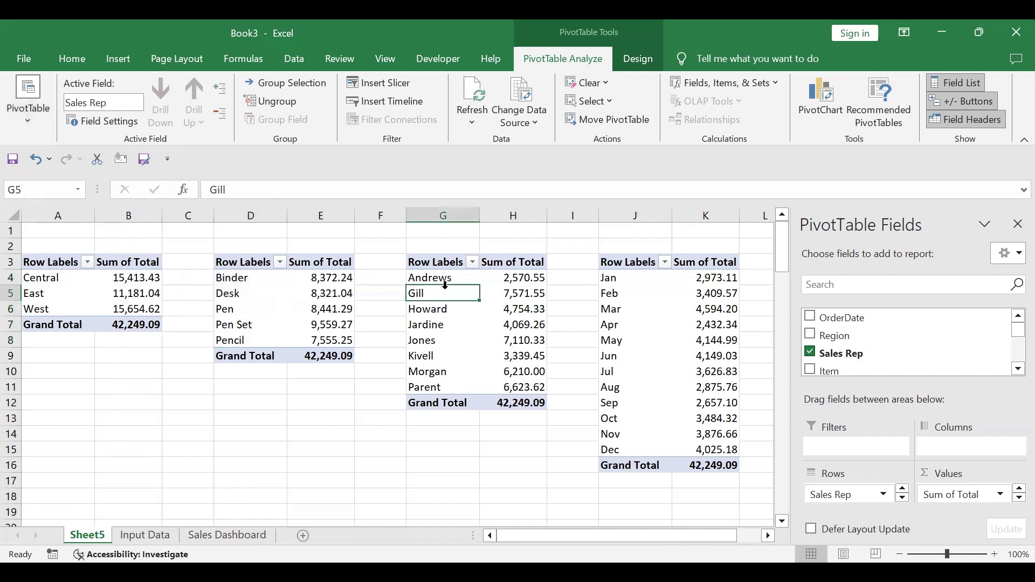
pyautogui.click(29, 119)
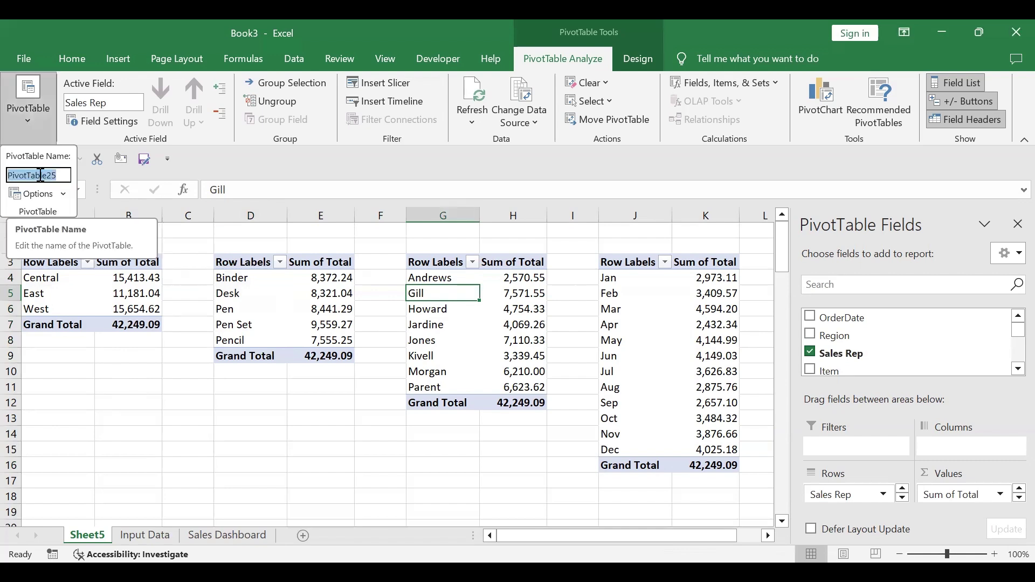
pyautogui.write('Sales Rep')
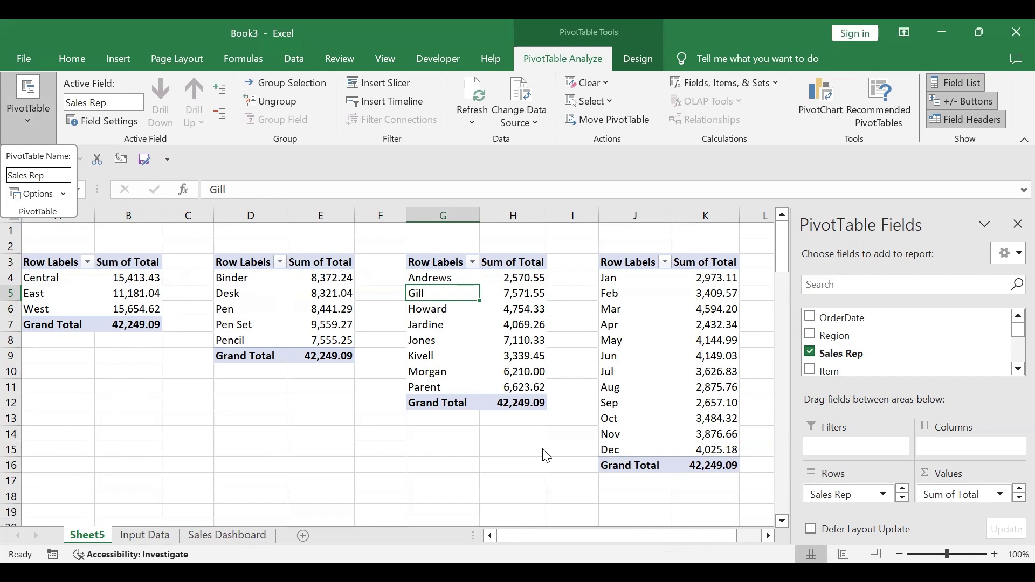
pyautogui.click(654, 365)
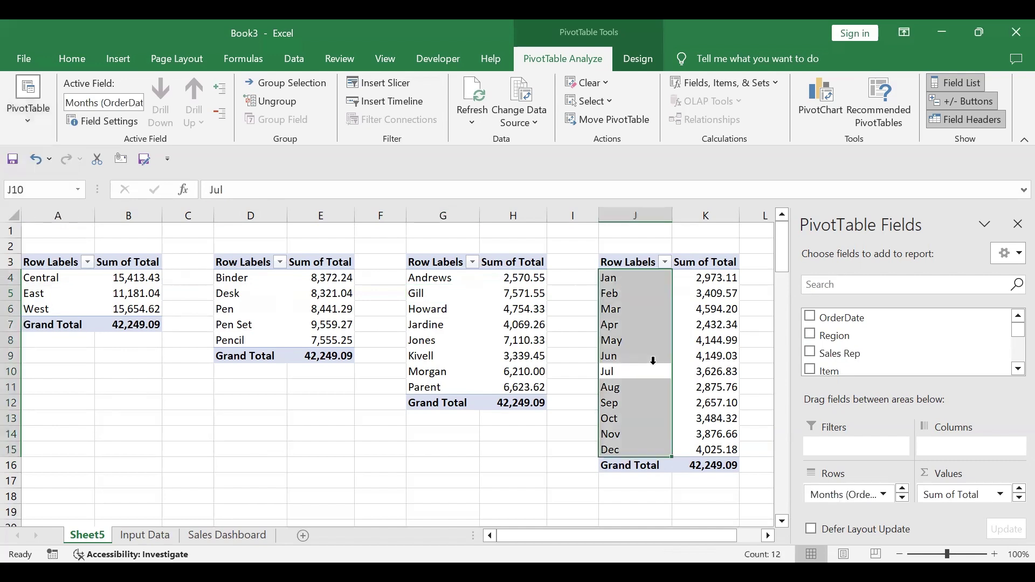
# Step: Rename the PivotTable that summarises sales by month as Month and close the PivotTable field list
pyautogui.click(36, 124)
pyautogui.doubleClick(35, 178)
pyautogui.write('Month')
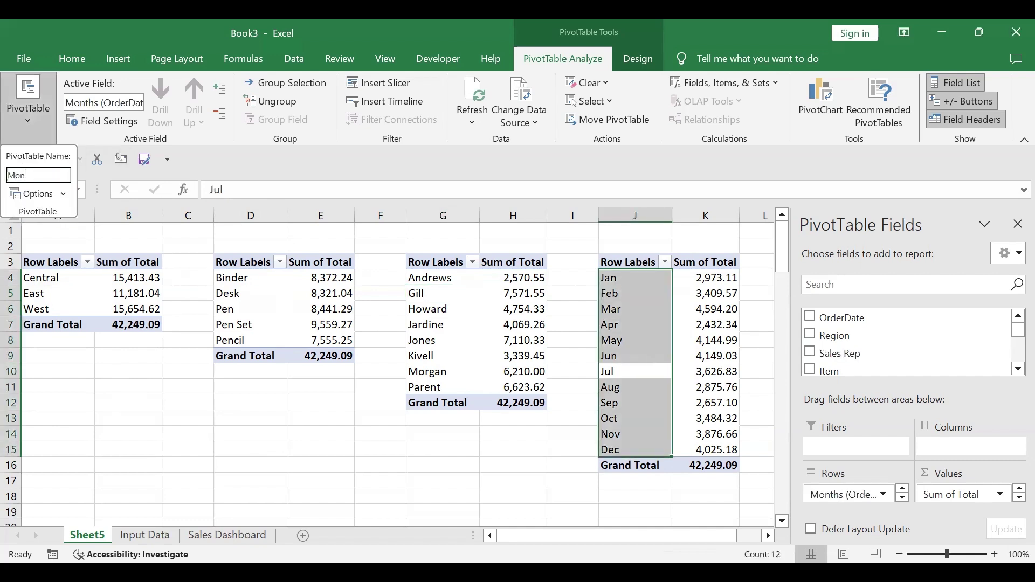
pyautogui.click(175, 371)
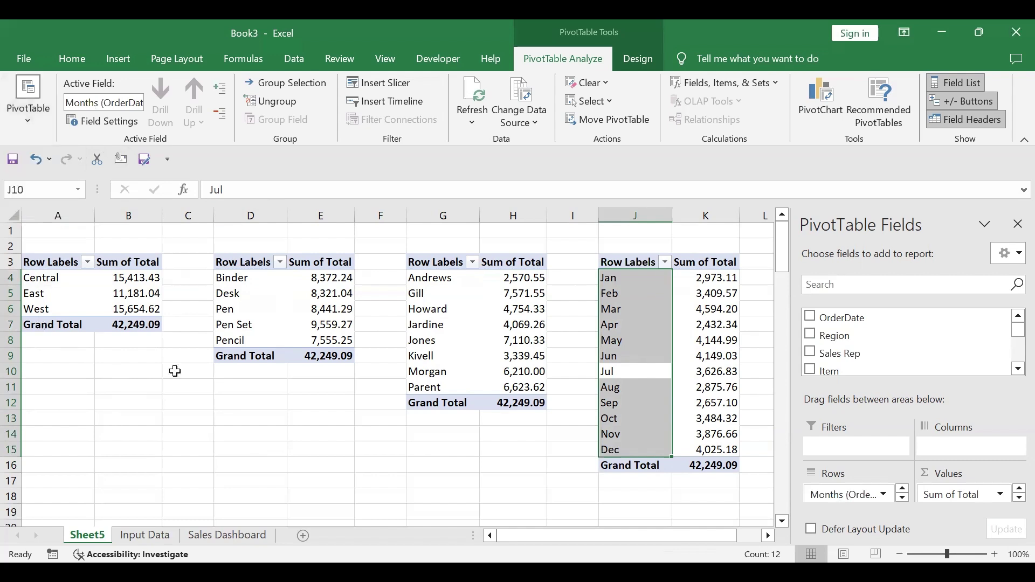
pyautogui.click(1018, 224)
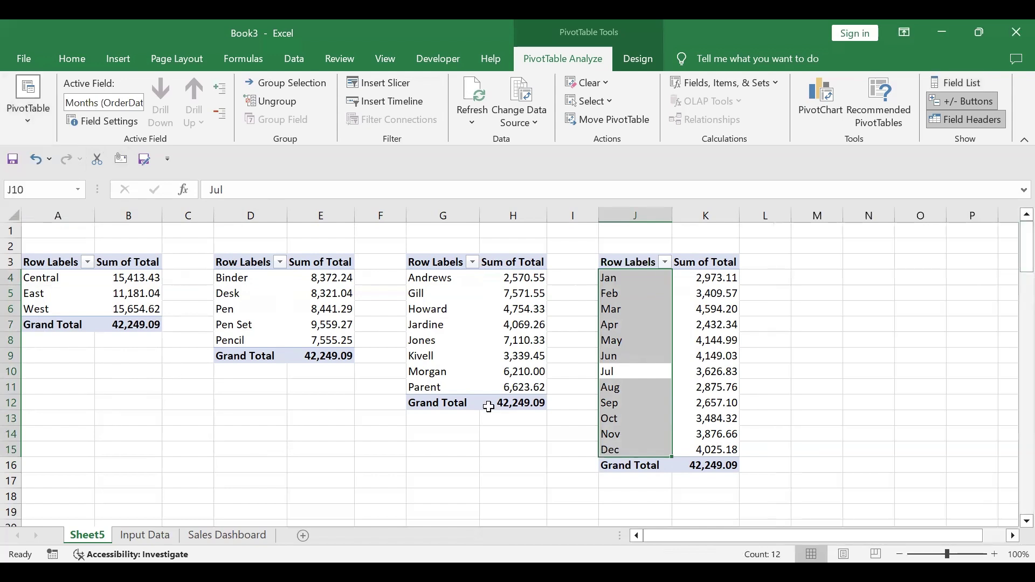
# Step: Insert a basic 2-D pie chart from the PivotTable that summarises sales by region
pyautogui.click(143, 421)
pyautogui.click(107, 292)
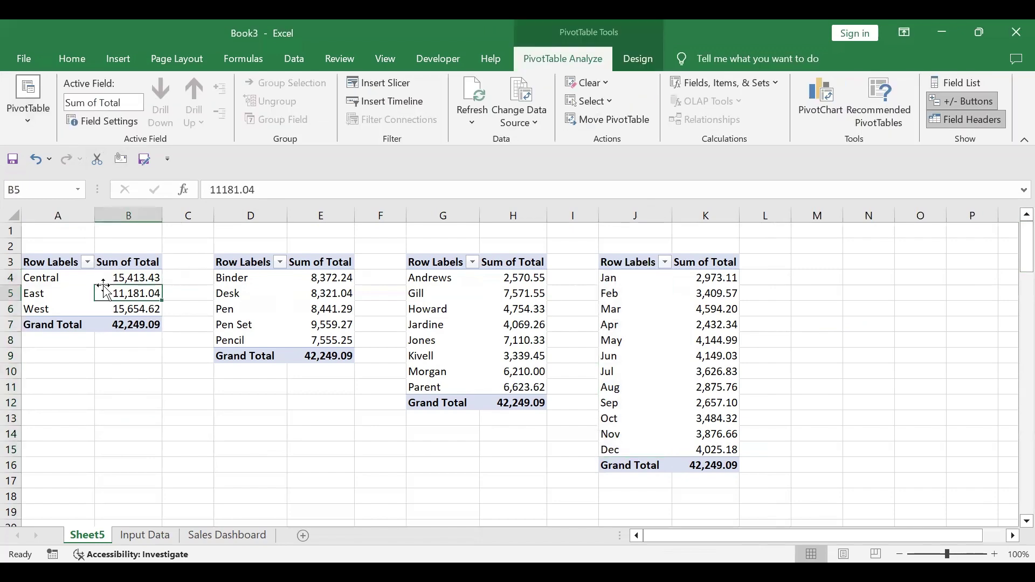
pyautogui.click(119, 59)
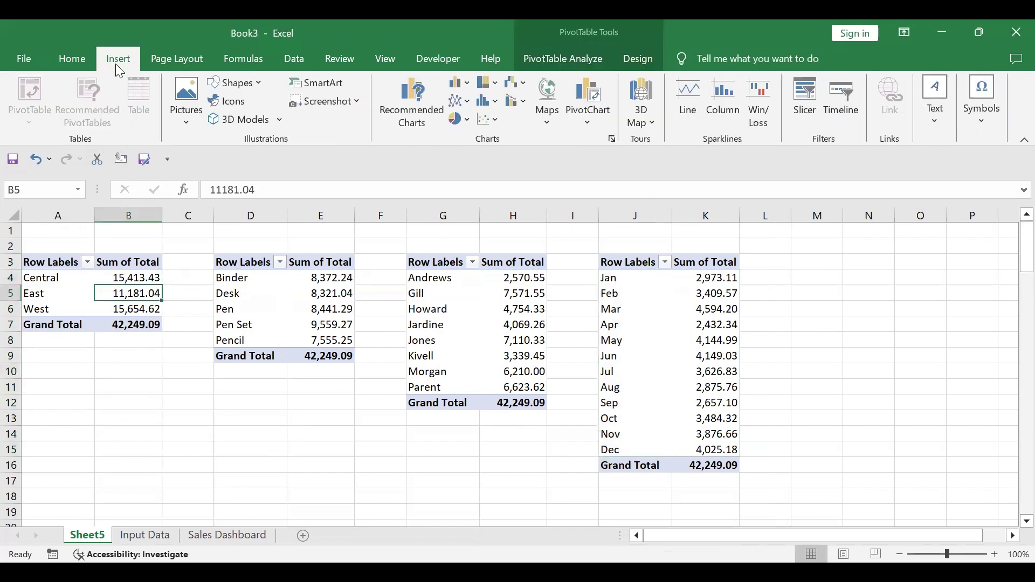
pyautogui.click(466, 123)
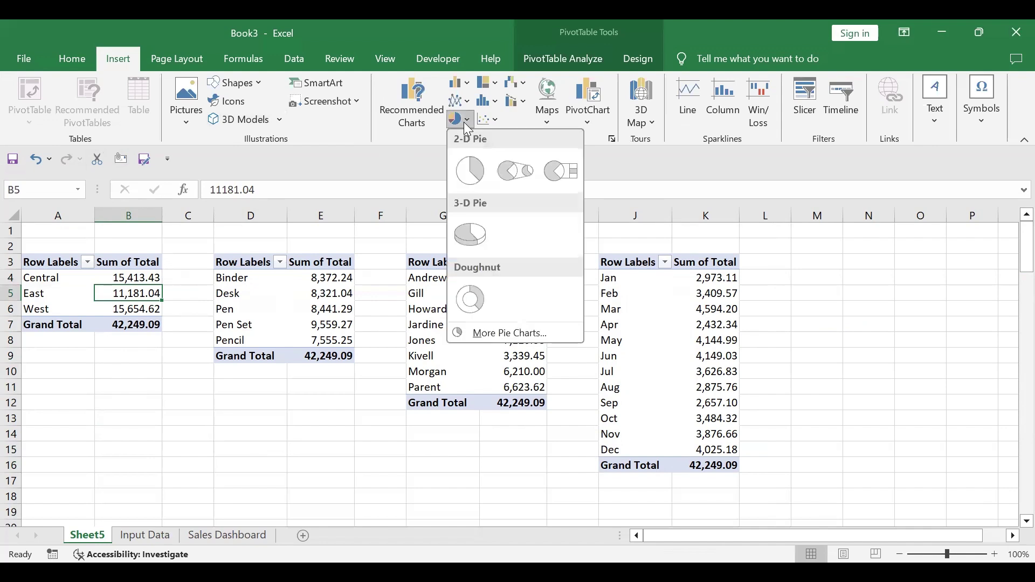
pyautogui.click(468, 178)
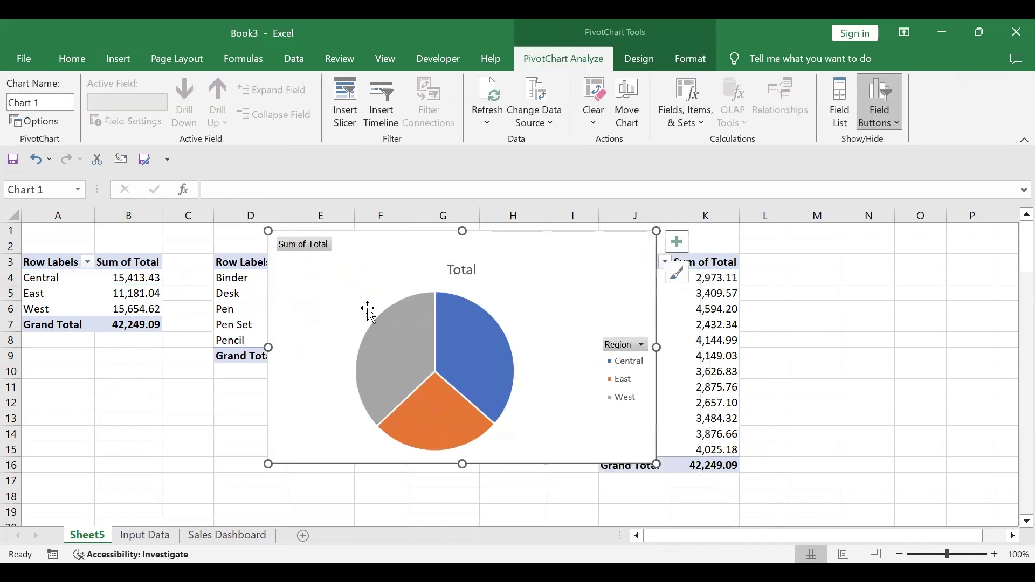
# Step: Hide all field buttons on the region pie chart and add data labels to its slices
pyautogui.rightClick(317, 248)
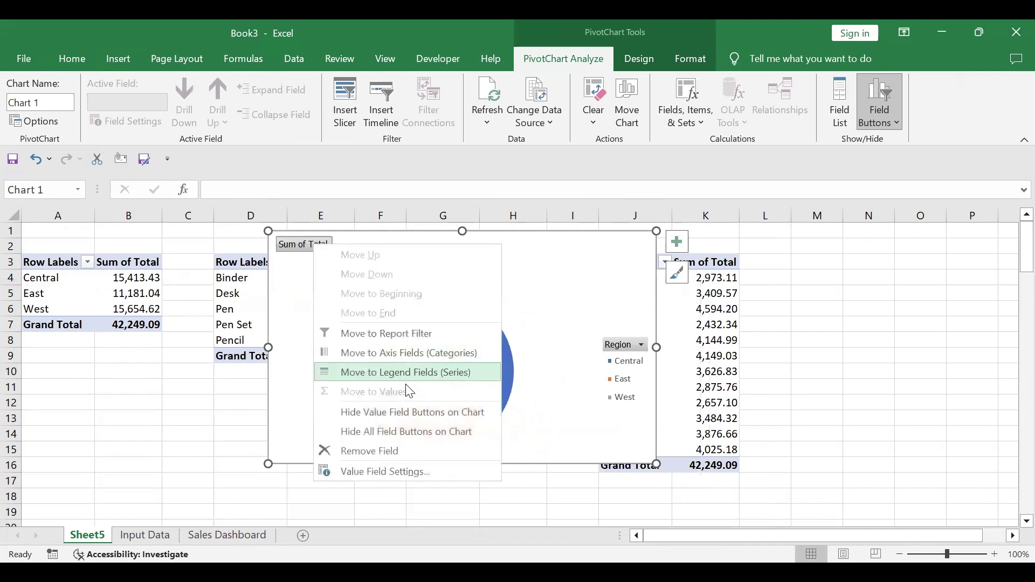
pyautogui.click(381, 434)
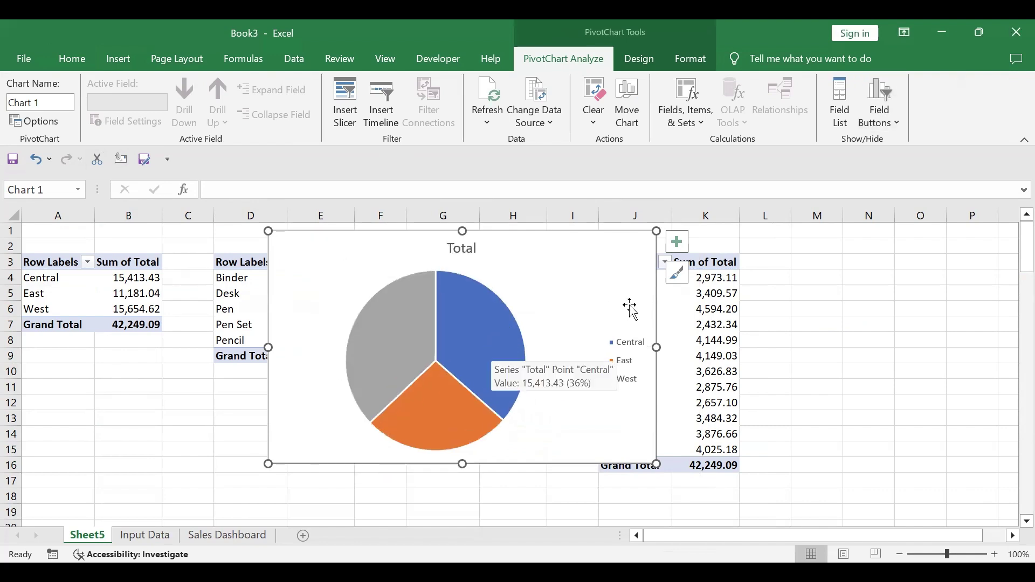
pyautogui.click(678, 244)
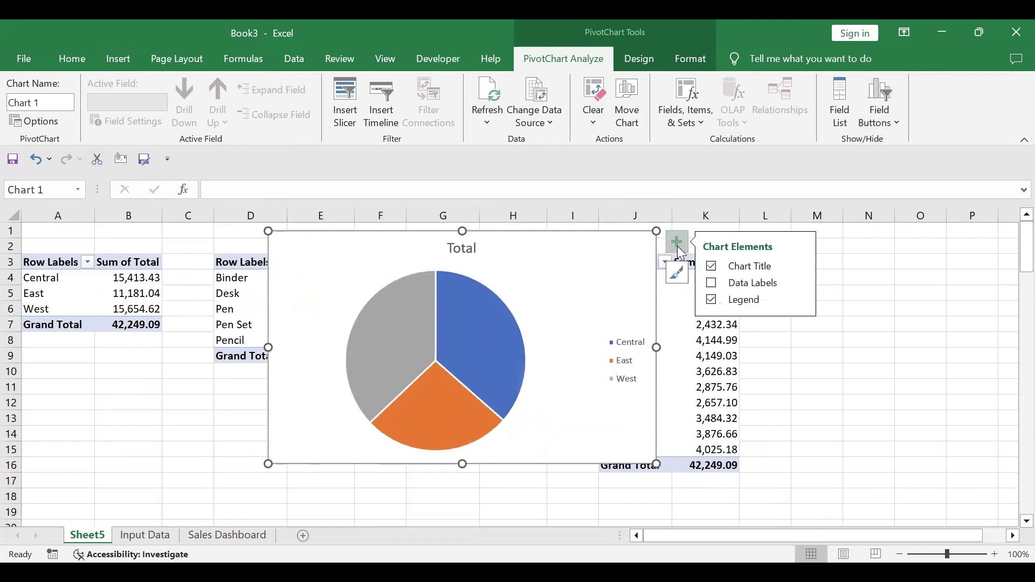
pyautogui.click(711, 282)
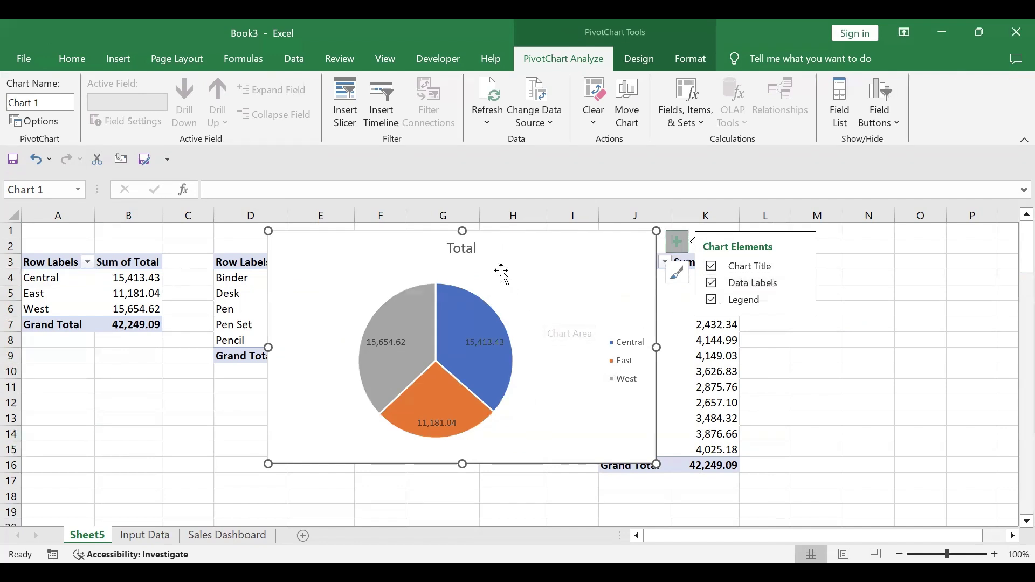
# Step: Change the title of the region pie chart to "Sales By Region"
pyautogui.click(460, 249)
pyautogui.moveTo(451, 246); pyautogui.dragTo(479, 251)
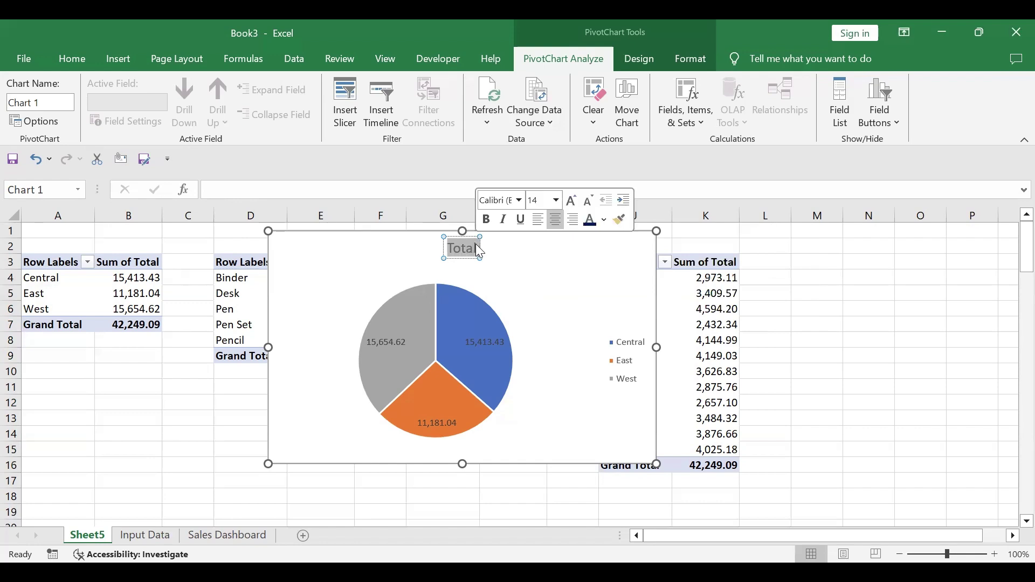
pyautogui.write('S')
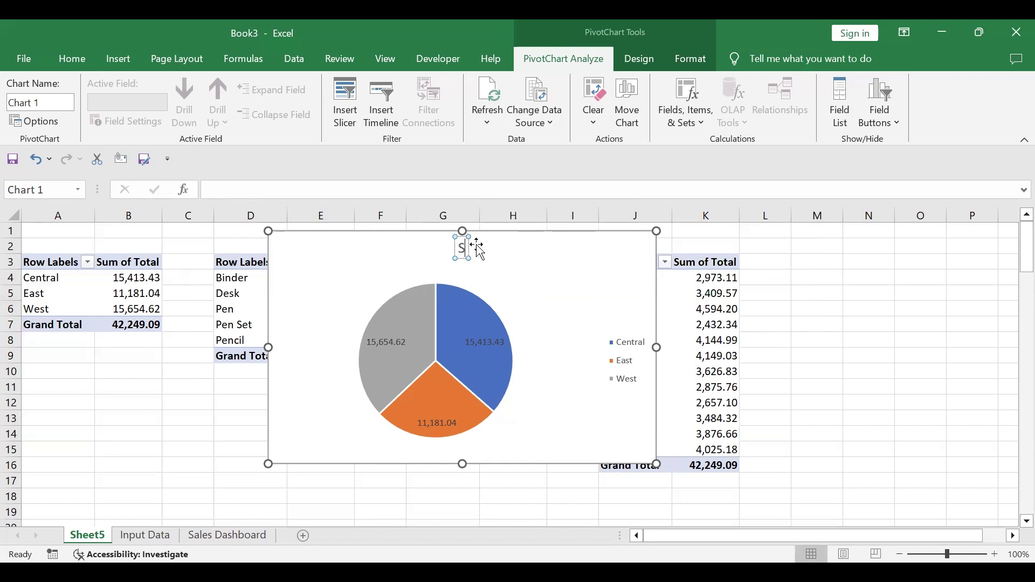
pyautogui.write('ales')
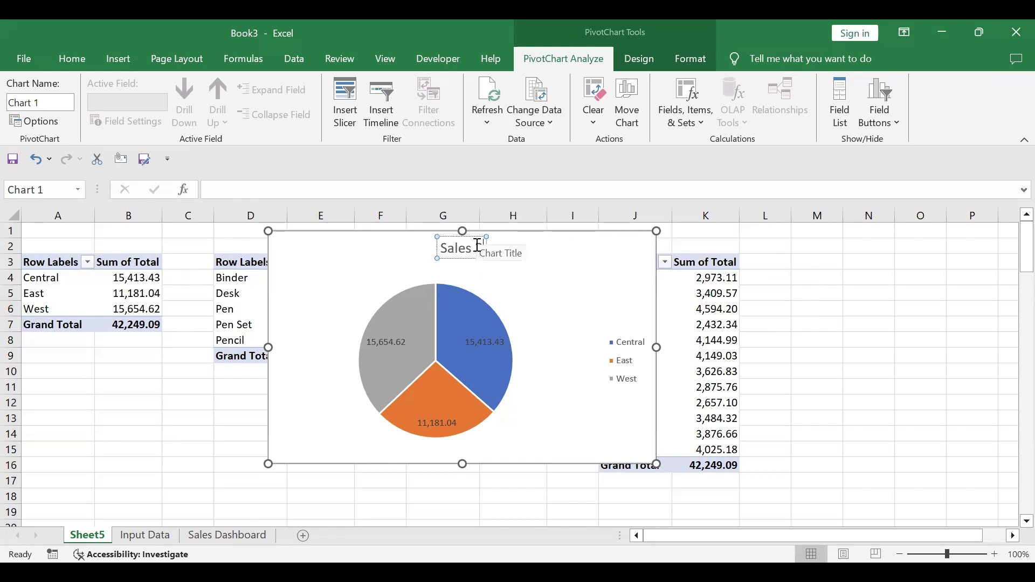
pyautogui.write(' By Region')
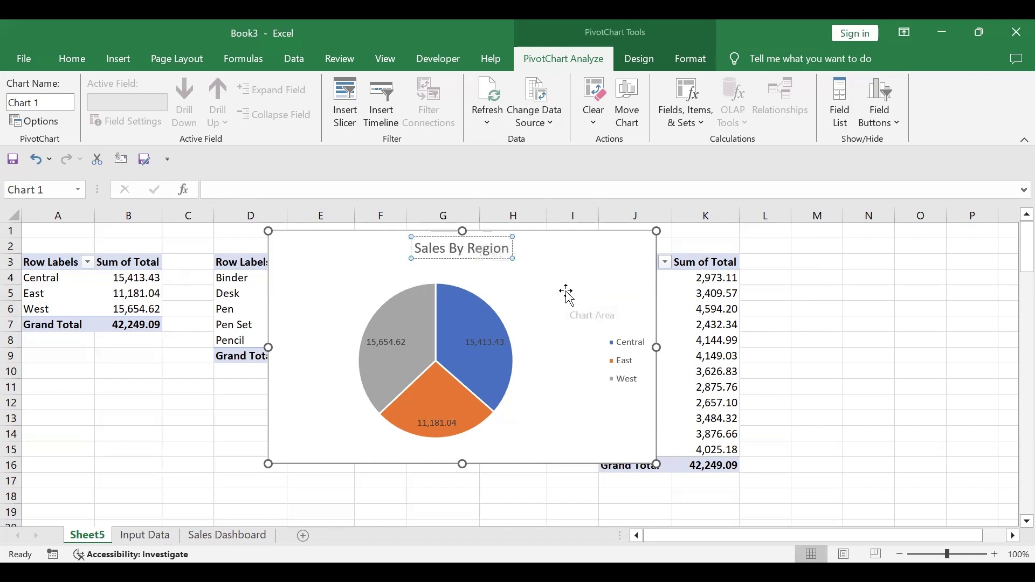
pyautogui.click(561, 291)
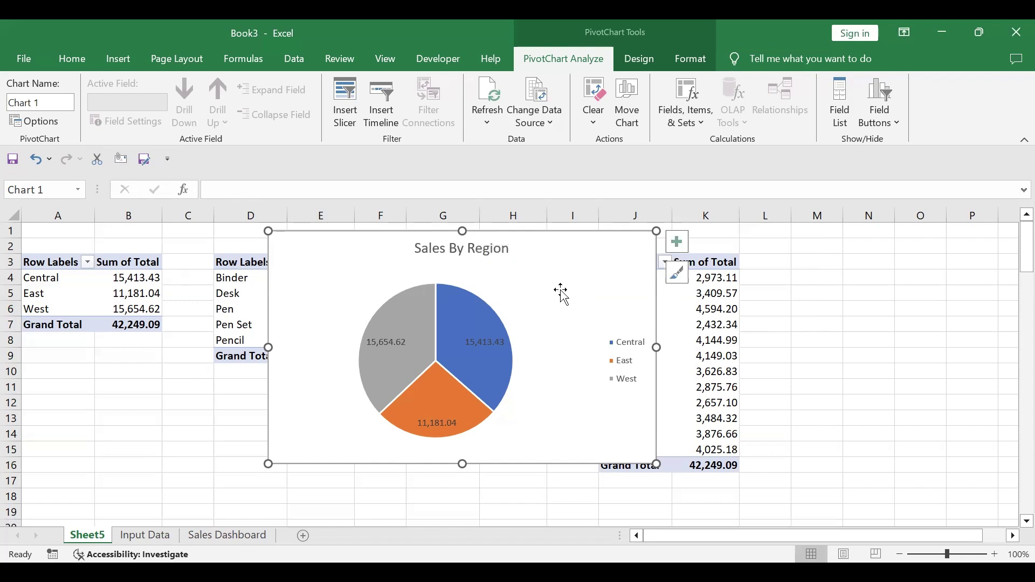
# Step: Narrow the Sales By Region pie chart and move it from Sheet5 to cell A10 of the Sales Dashboard sheet
pyautogui.moveTo(657, 465); pyautogui.dragTo(575, 469)
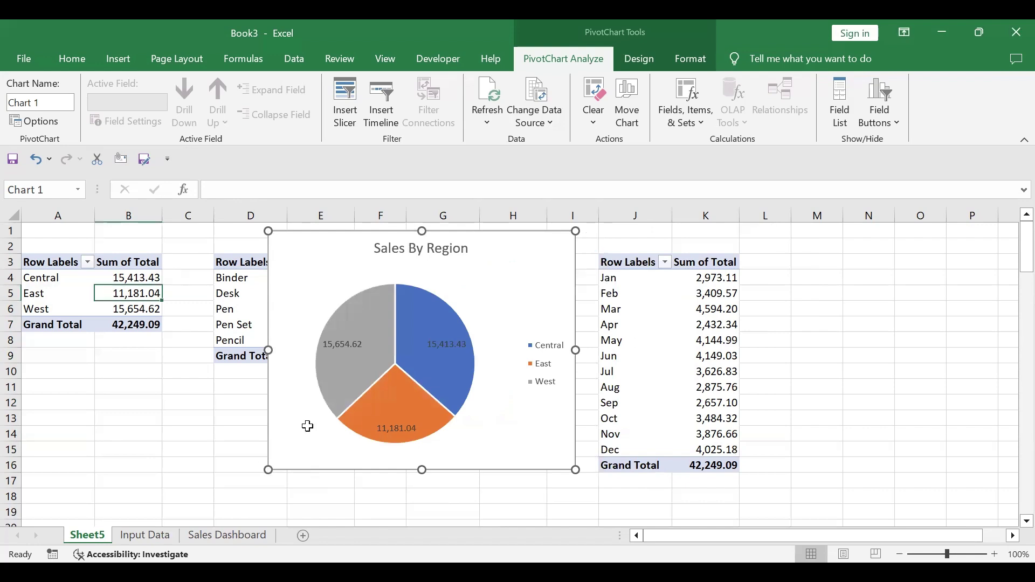
pyautogui.press('Delete')
pyautogui.click(211, 537)
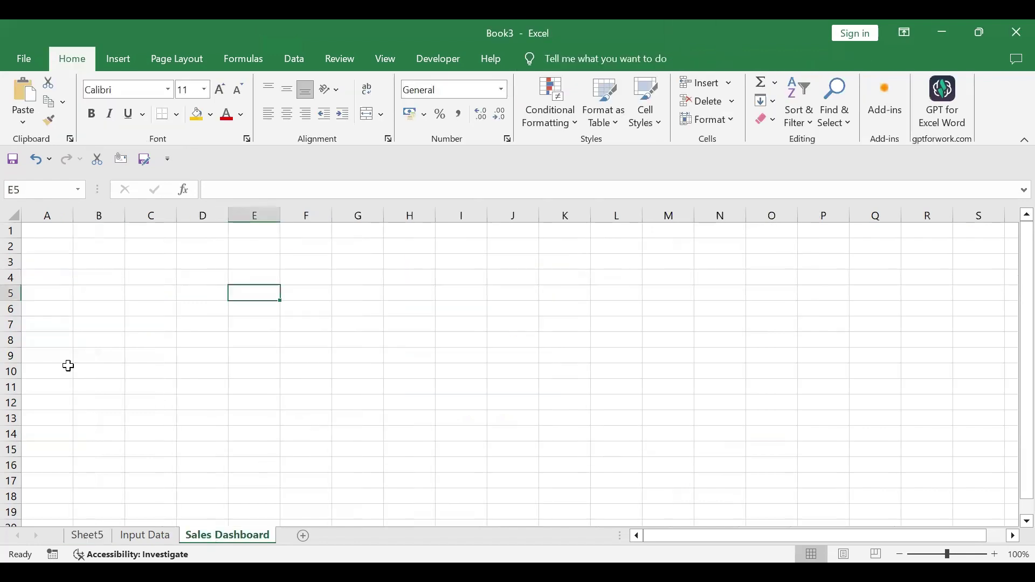
pyautogui.click(51, 378)
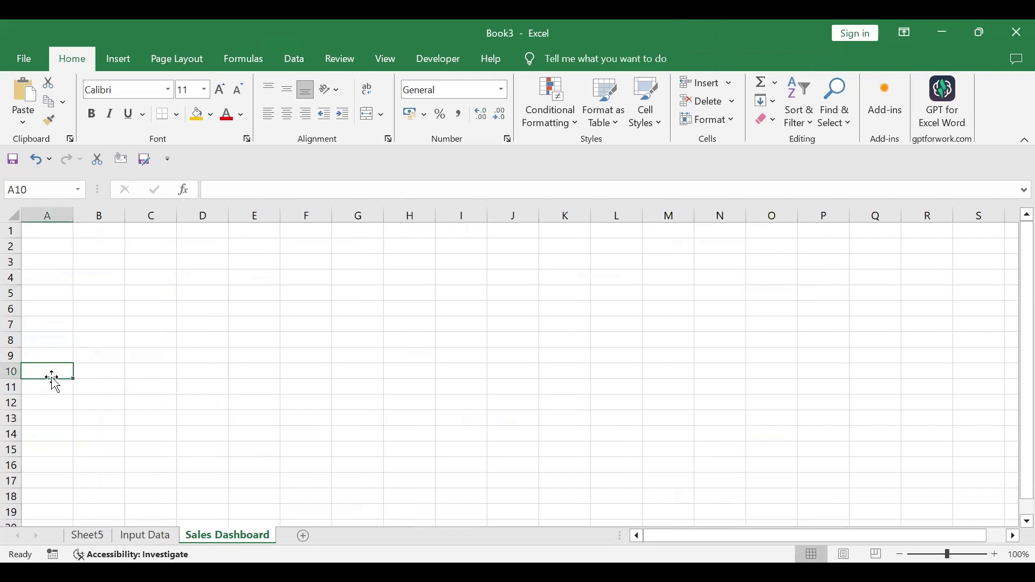
pyautogui.hotkey('ctrl', 'v')
# Step: Slightly narrow the Sales By Region chart and position it across columns A to F, rows 10 to 25
pyautogui.scroll(-2, 601, 365)
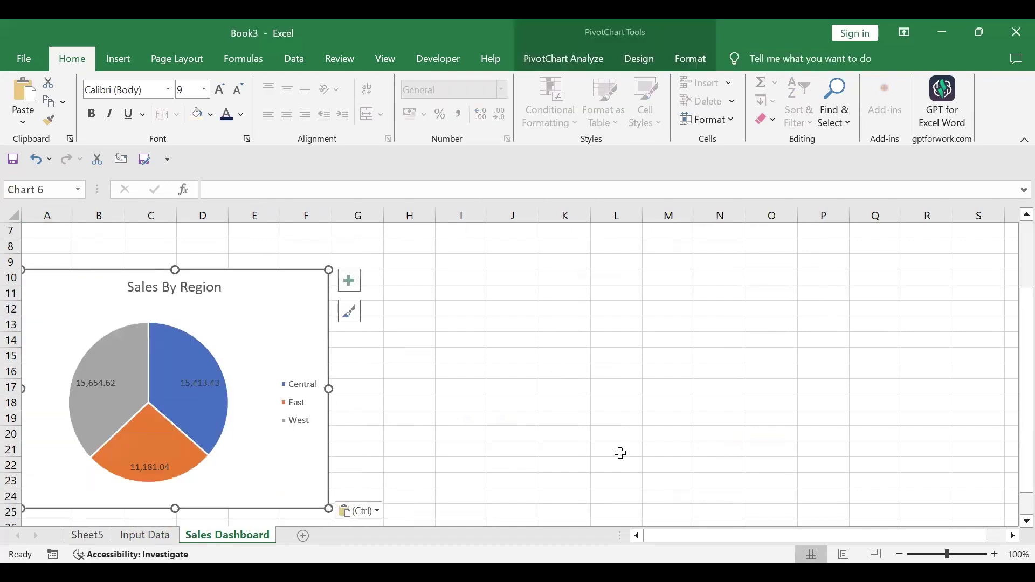
pyautogui.moveTo(243, 298); pyautogui.dragTo(272, 301)
pyautogui.moveTo(361, 508); pyautogui.dragTo(338, 507)
pyautogui.moveTo(282, 321); pyautogui.dragTo(269, 329)
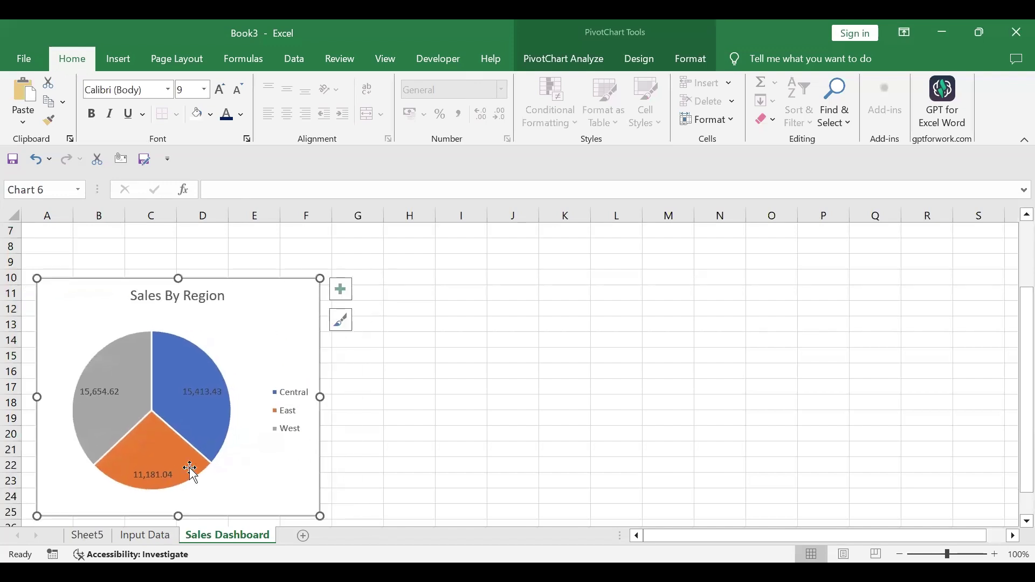
# Step: Insert a 2-D clustered column chart on Sheet5 from the PivotTable that summarises sales by item
pyautogui.click(92, 535)
pyautogui.click(268, 298)
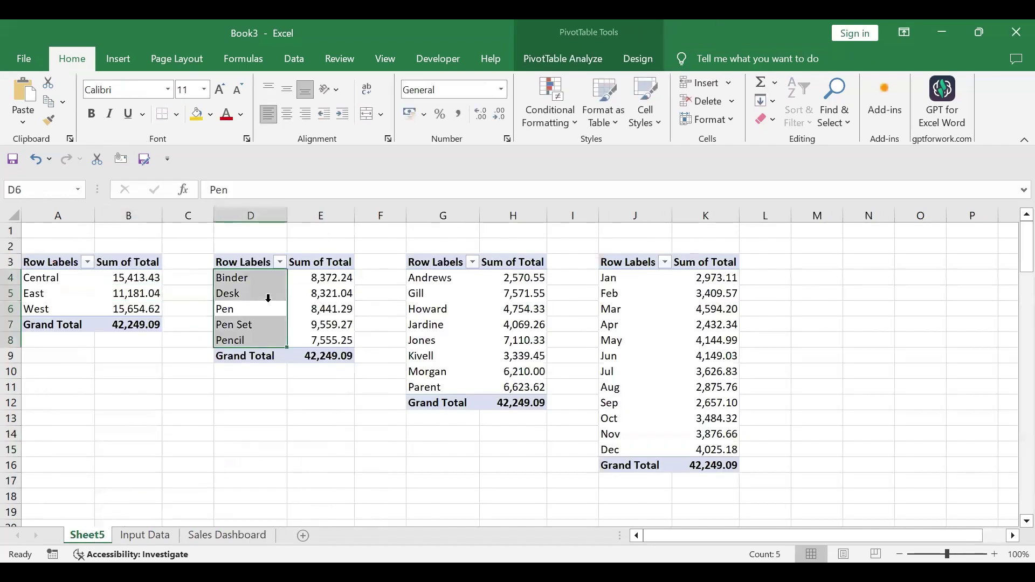
pyautogui.click(122, 59)
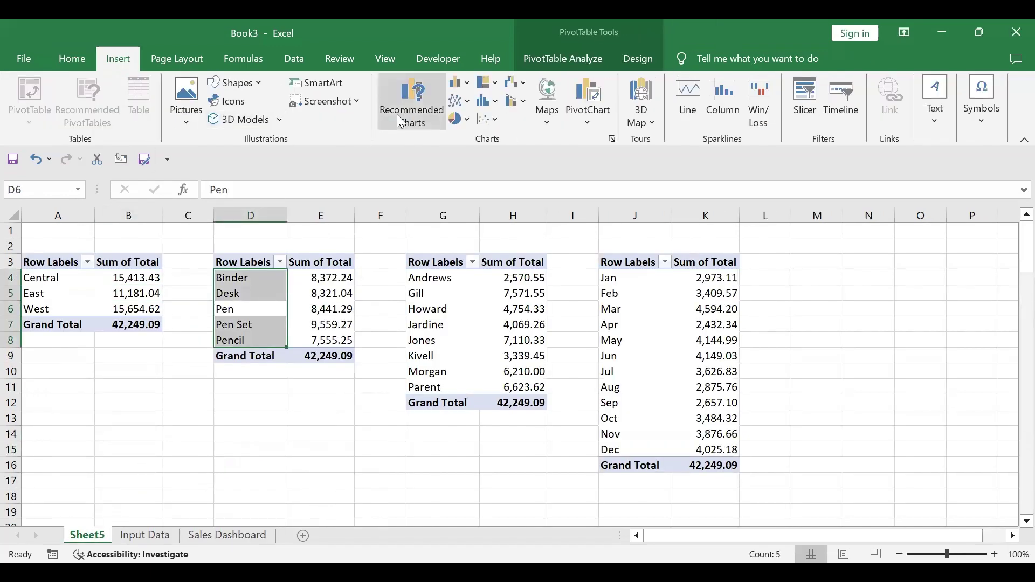
pyautogui.click(463, 92)
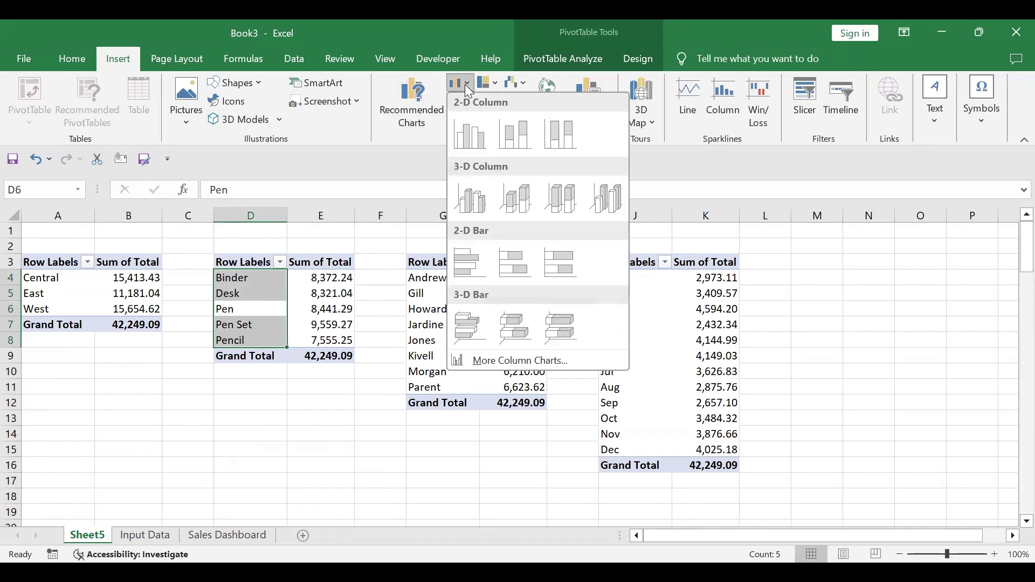
pyautogui.click(466, 136)
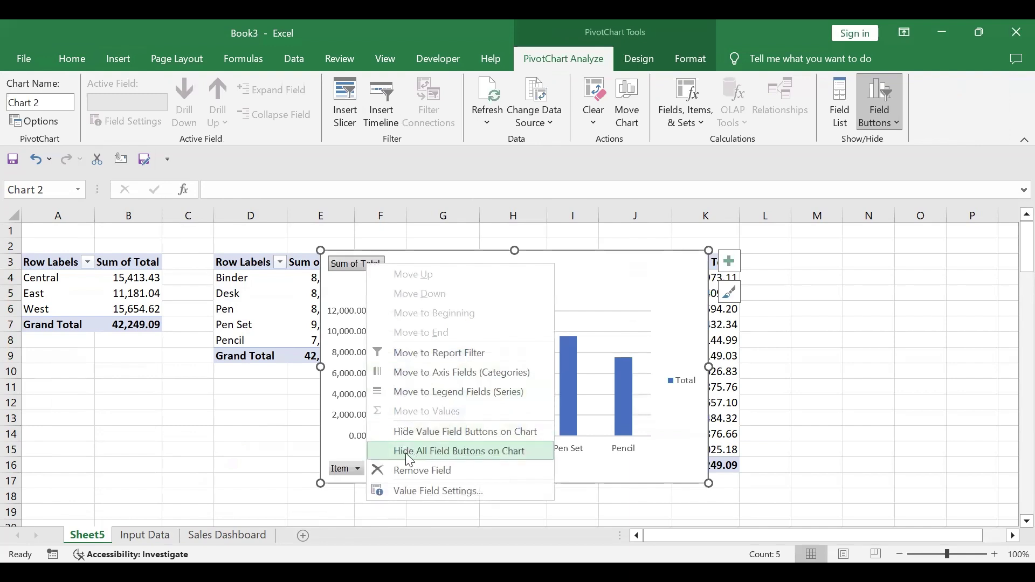
# Step: Hide all field buttons on the item column chart and delete its legend
pyautogui.click(434, 460)
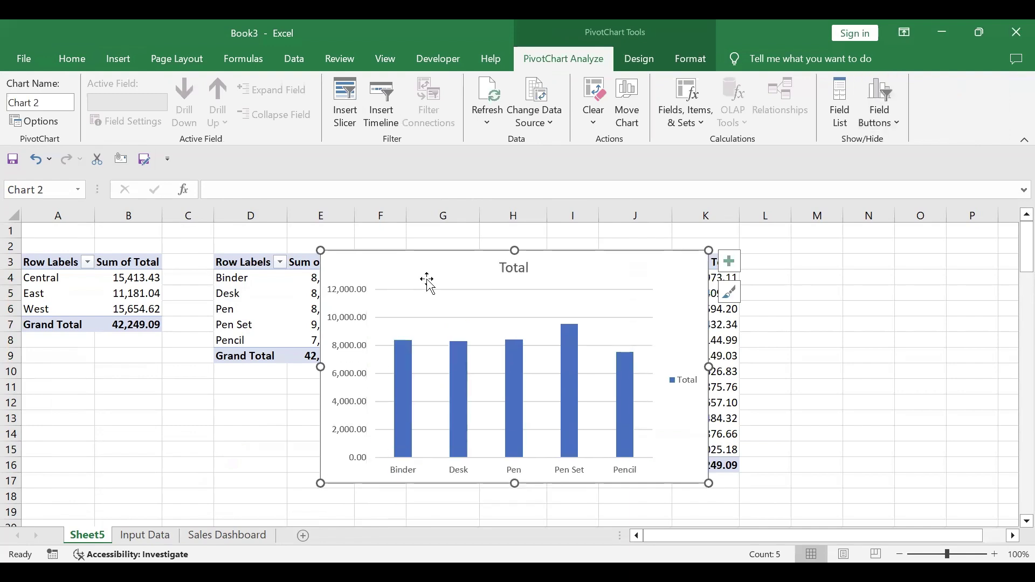
pyautogui.click(689, 384)
pyautogui.press('Delete')
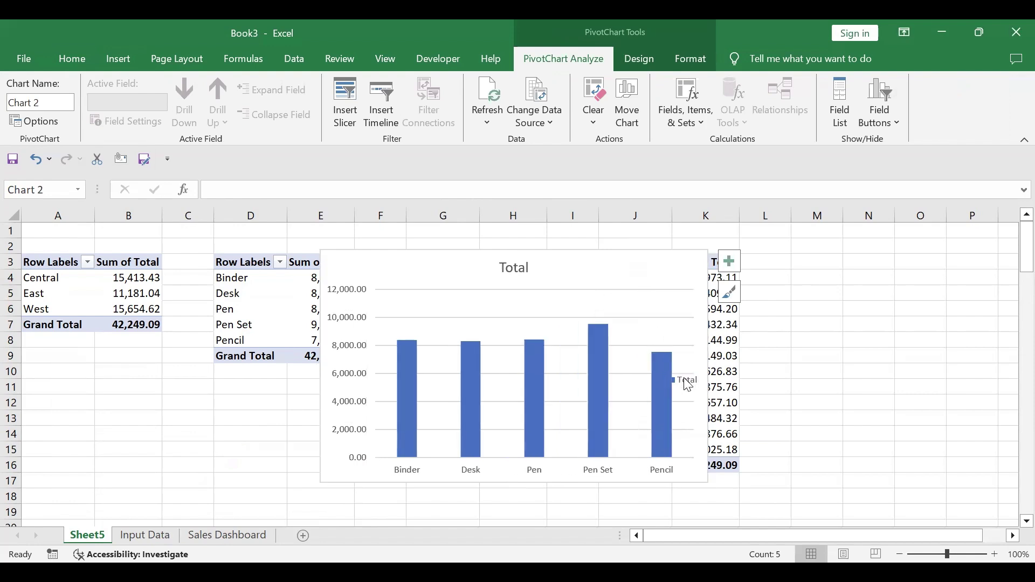
# Step: Remove the gridlines from the item column chart
pyautogui.click(429, 297)
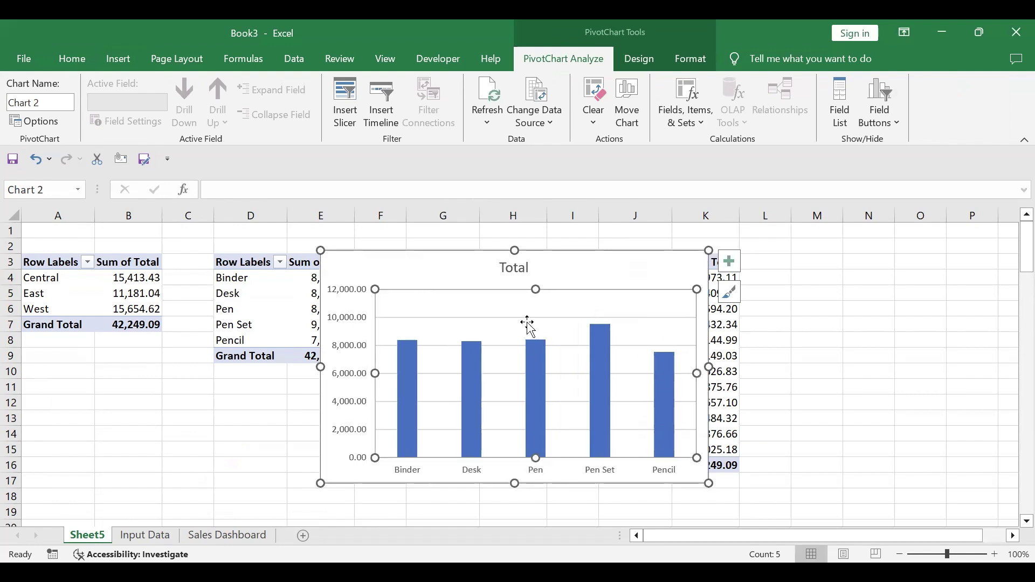
pyautogui.click(729, 261)
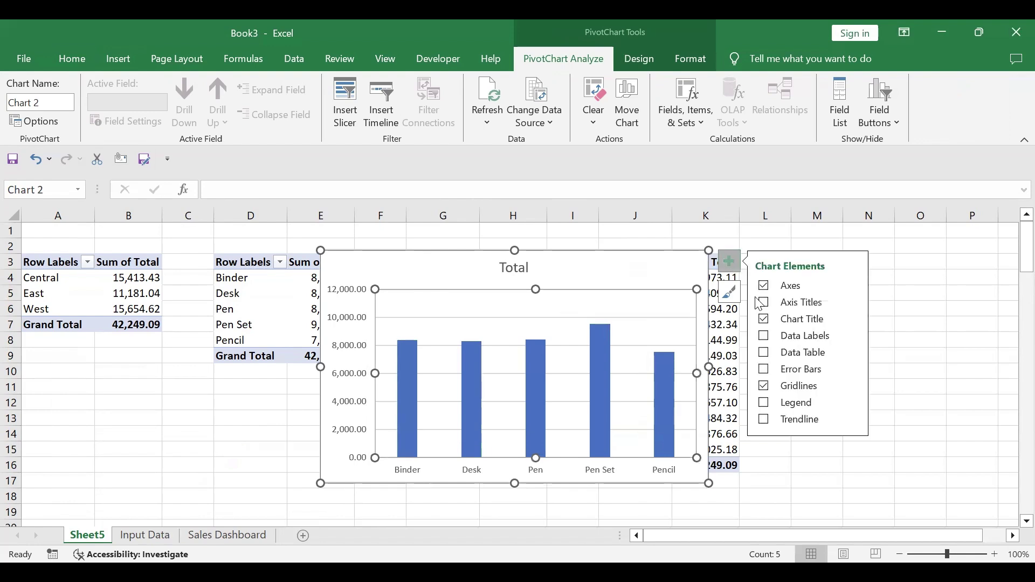
pyautogui.click(764, 387)
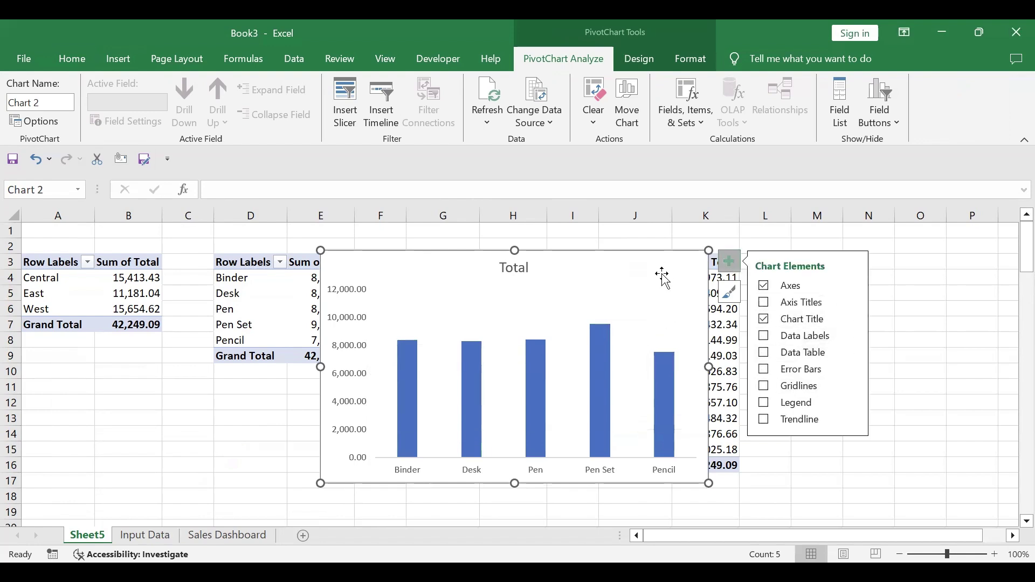
# Step: Delete the vertical value axis of the item column chart and add data labels to the columns
pyautogui.click(345, 380)
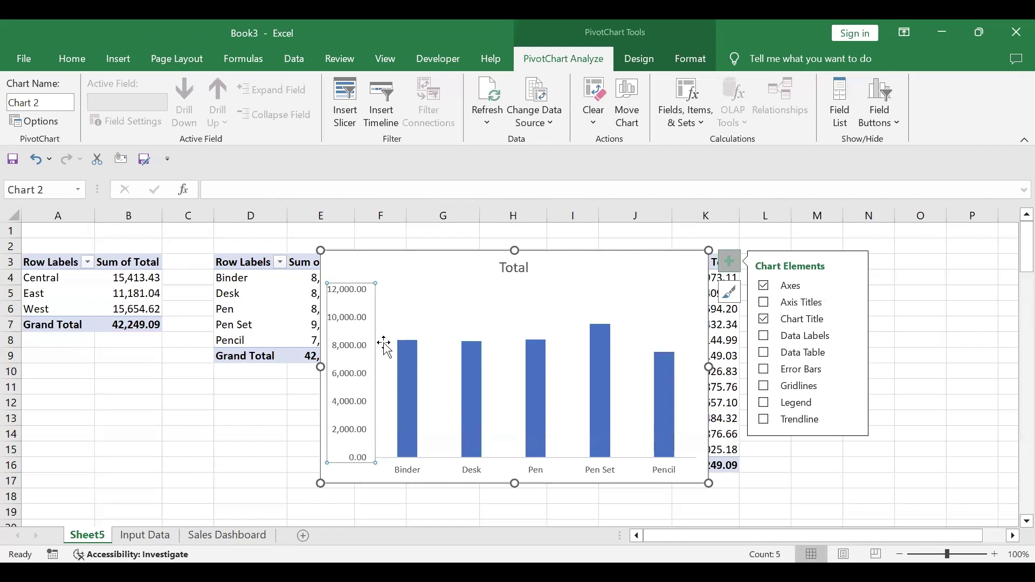
pyautogui.press('Delete')
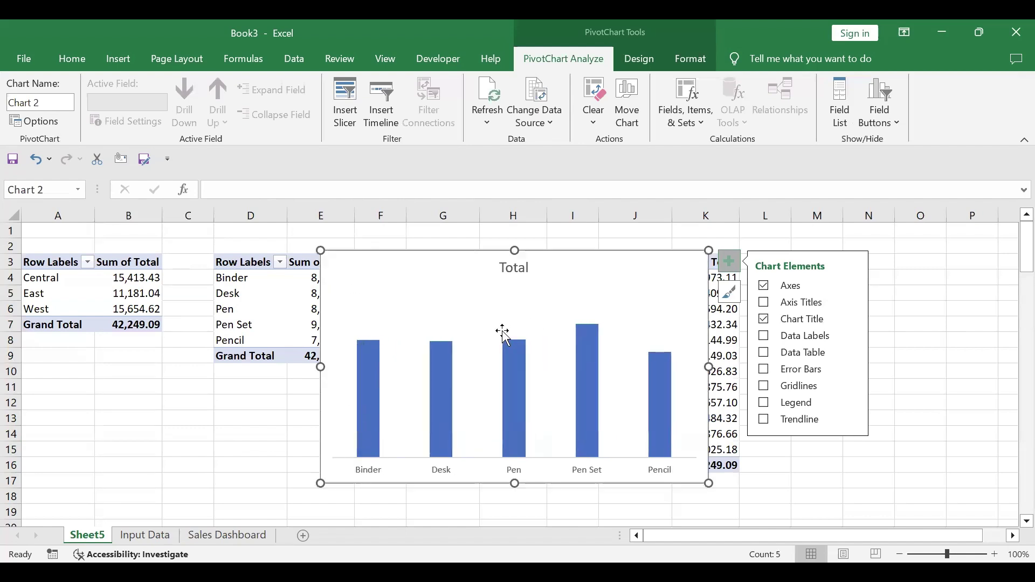
pyautogui.click(765, 336)
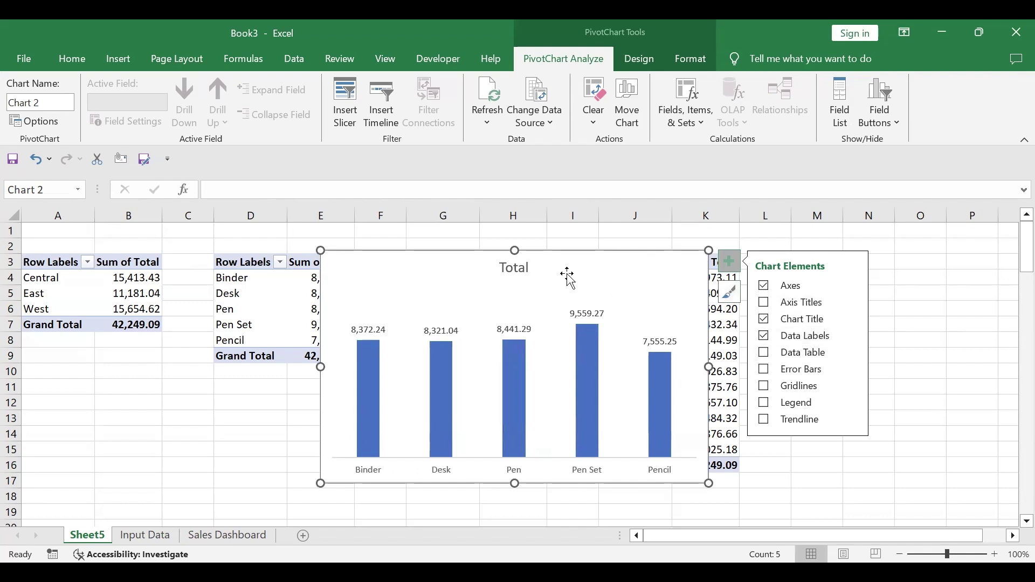
# Step: Replace the title of the item column chart with "Sales By Item Catagory"
pyautogui.click(522, 268)
pyautogui.click(511, 266)
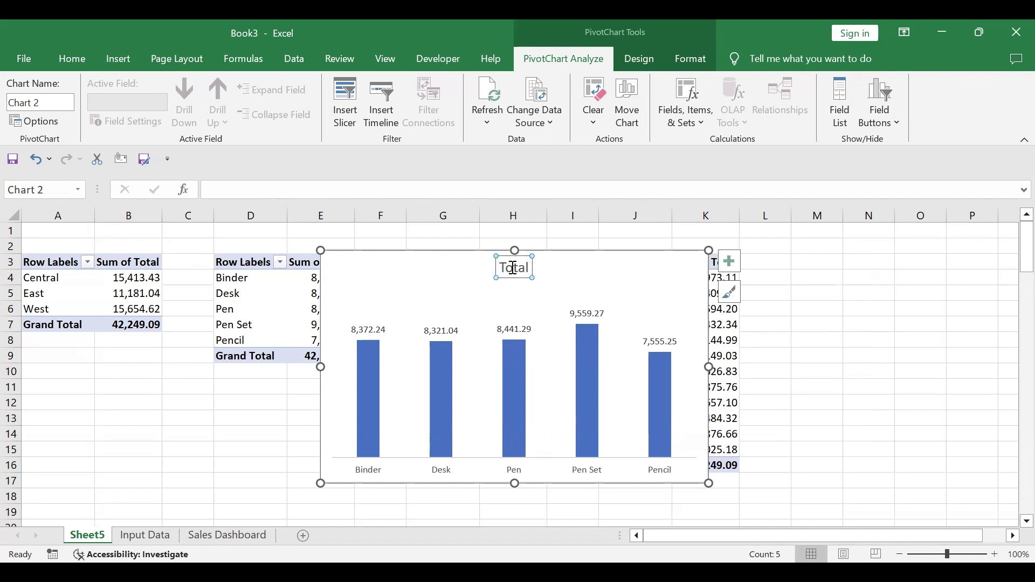
pyautogui.doubleClick(518, 268)
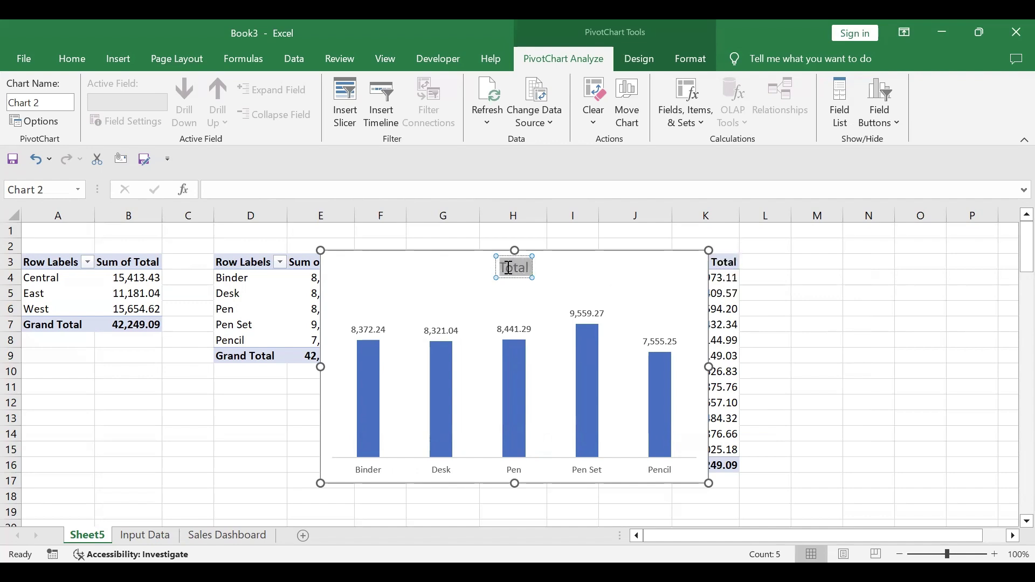
pyautogui.write('Sales')
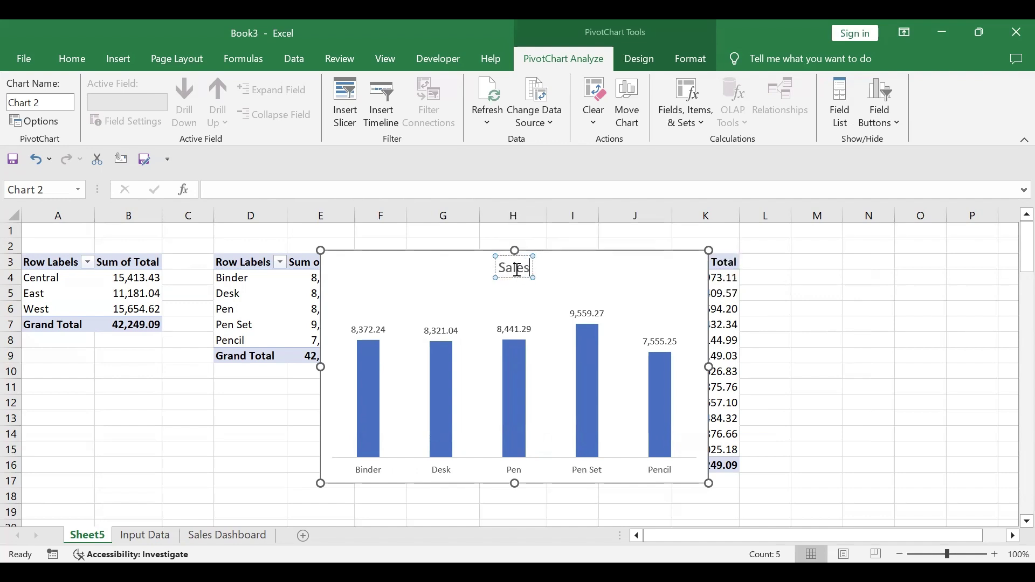
pyautogui.write(' By')
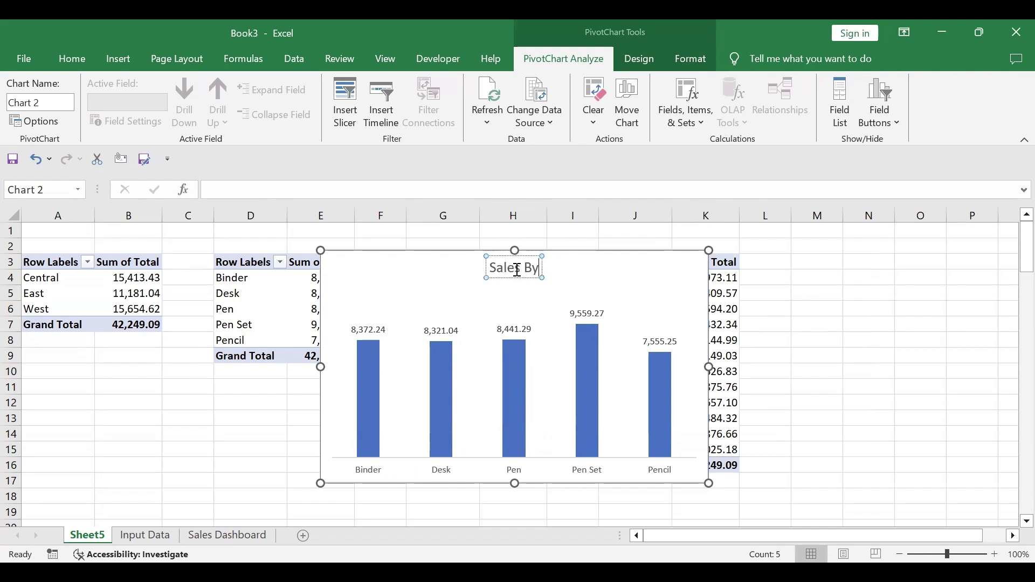
pyautogui.write(' Item')
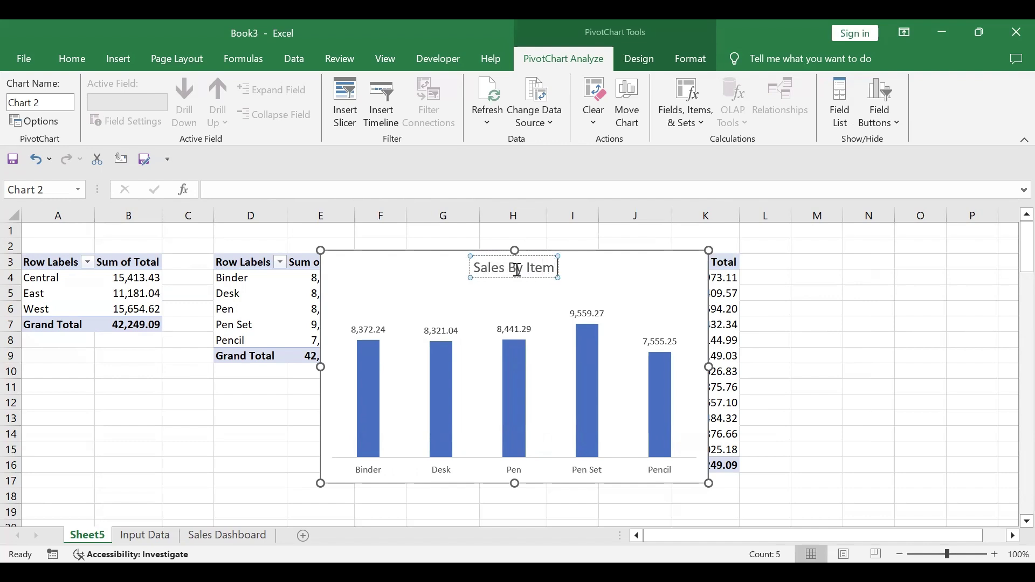
pyautogui.write(' Catagory')
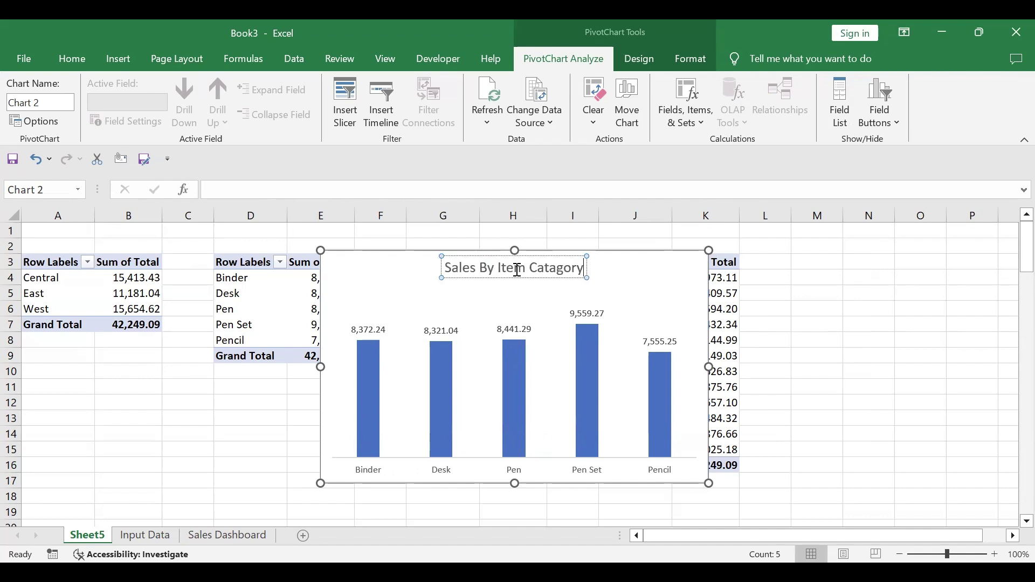
pyautogui.press('Escape')
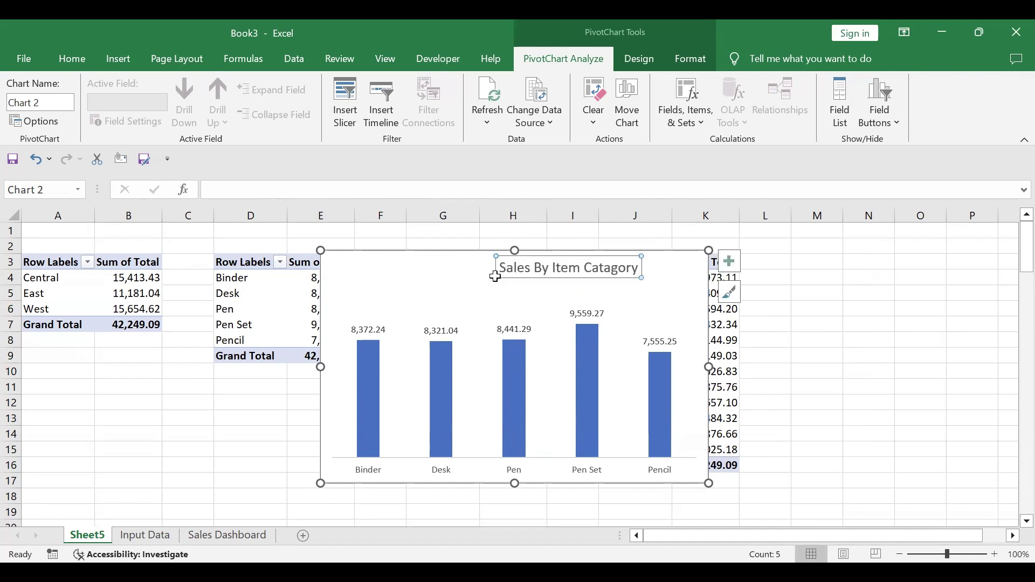
# Step: Move the item column chart's title back towards the centre above the columns
pyautogui.click(530, 268)
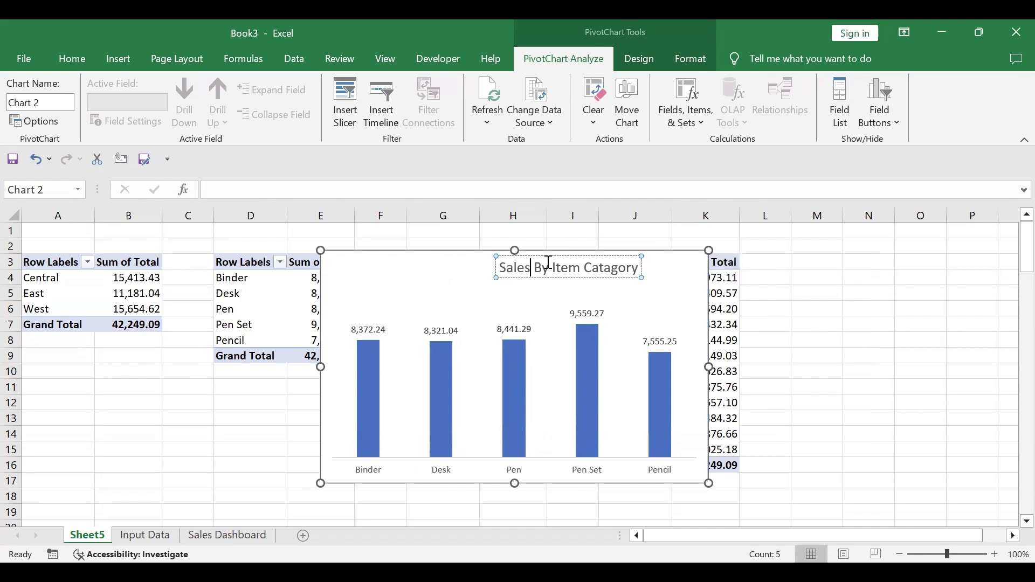
pyautogui.moveTo(606, 276); pyautogui.dragTo(563, 281)
pyautogui.click(590, 294)
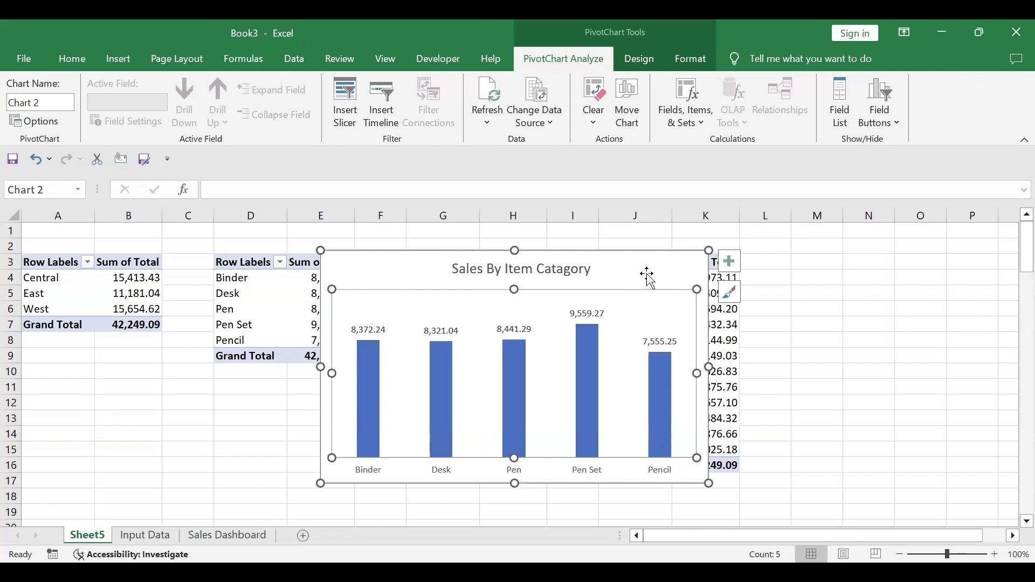
# Step: Move the item column chart from Sheet5 to cell G10 of the Sales Dashboard sheet and narrow it to end in column L
pyautogui.moveTo(704, 479); pyautogui.dragTo(673, 479)
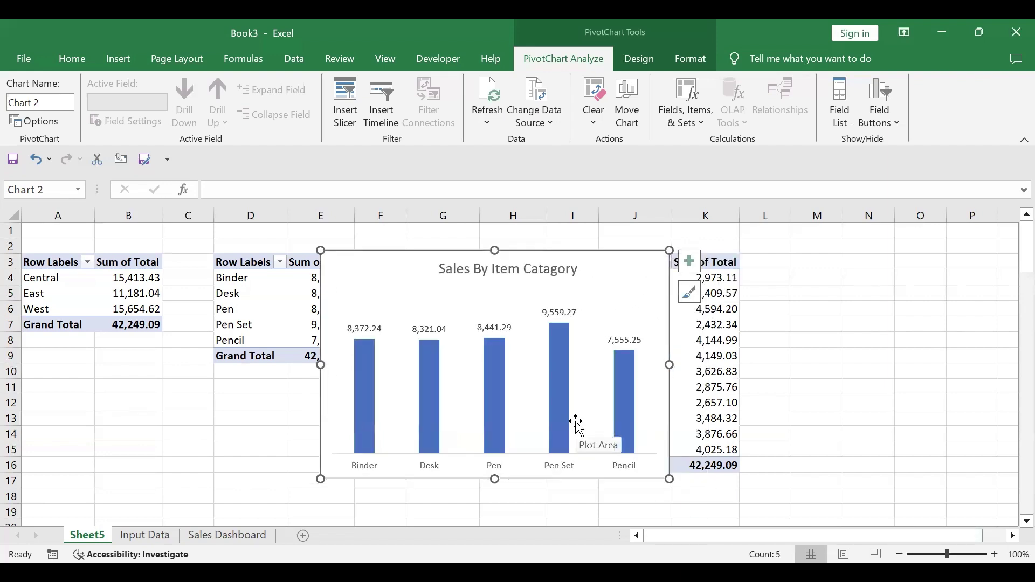
pyautogui.hotkey('ctrl', 'x')
pyautogui.click(247, 532)
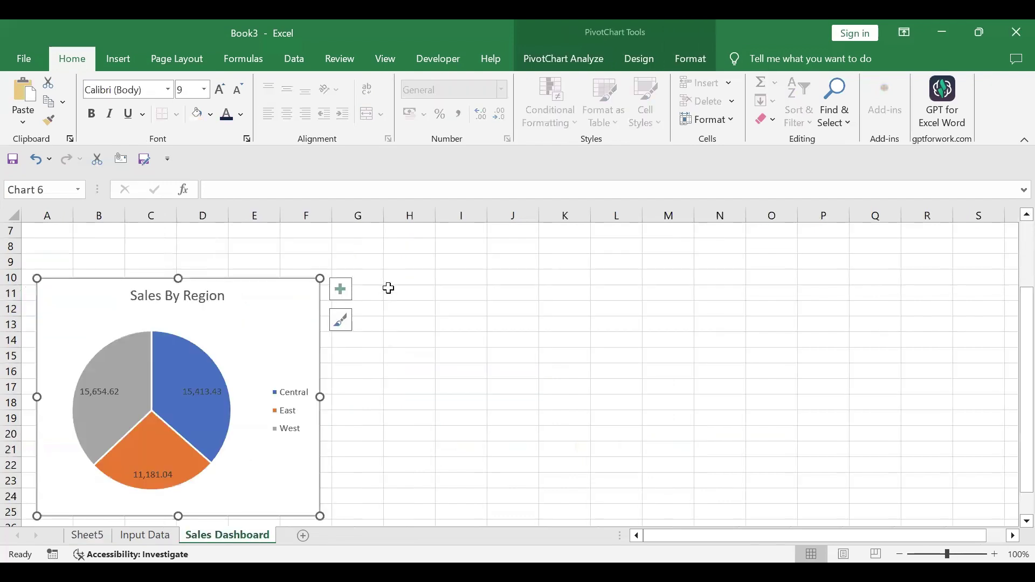
pyautogui.click(372, 279)
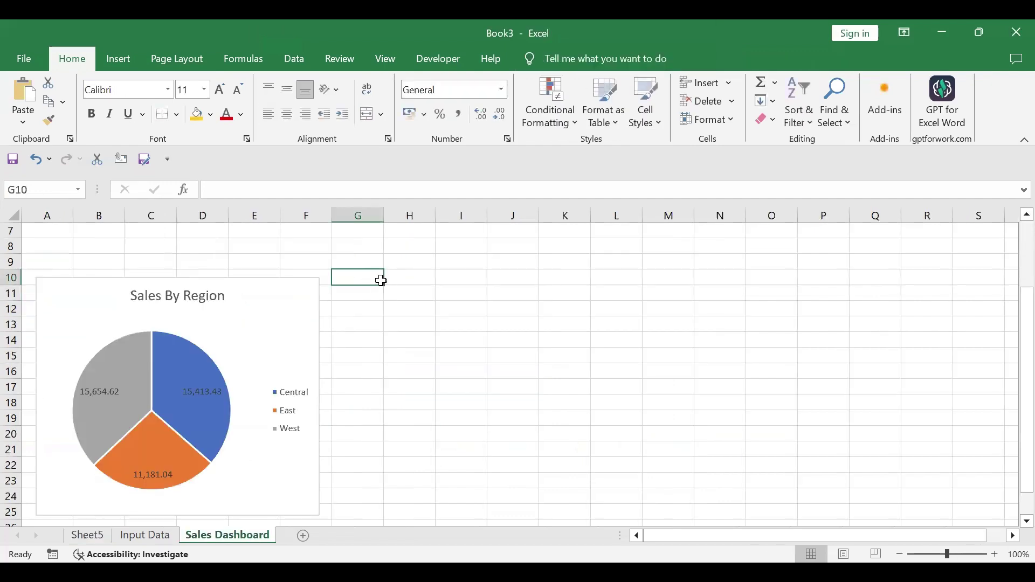
pyautogui.hotkey('ctrl', 'v')
pyautogui.moveTo(677, 500); pyautogui.dragTo(629, 503)
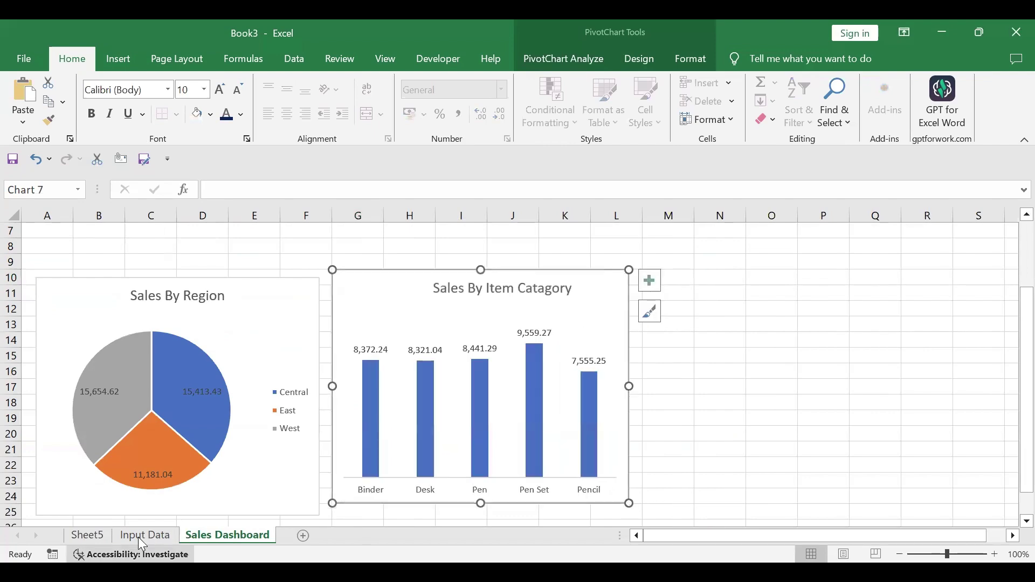
# Step: Insert a 2-D clustered bar chart on Sheet5 from the PivotTable that summarises sales by sales rep
pyautogui.click(99, 540)
pyautogui.click(326, 419)
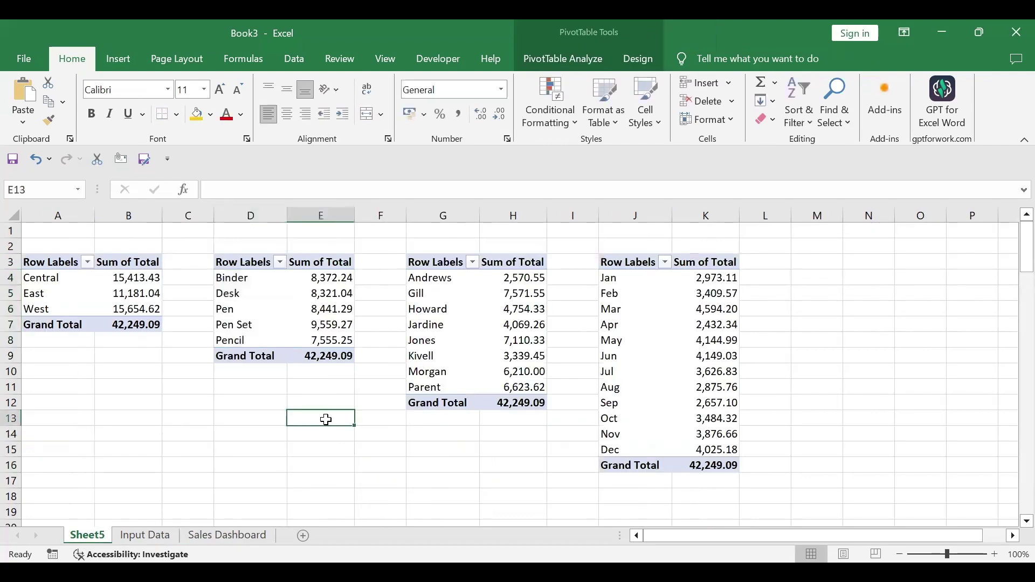
pyautogui.click(454, 318)
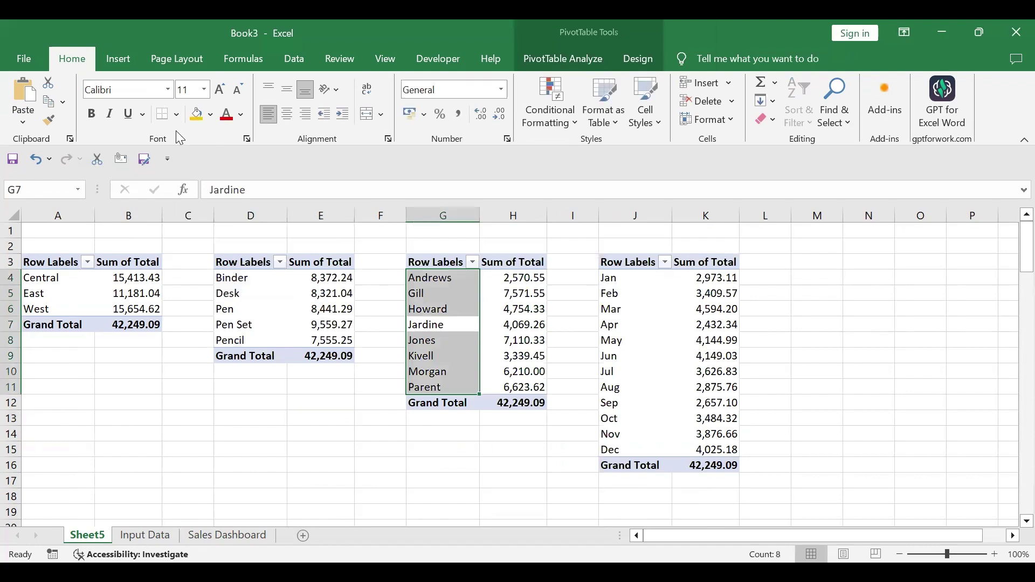
pyautogui.click(113, 59)
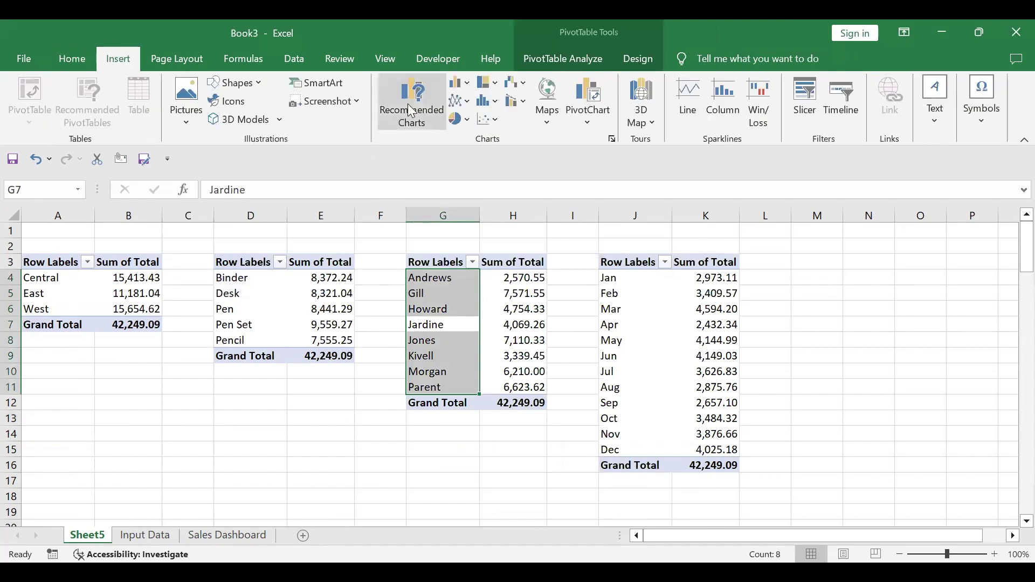
pyautogui.click(467, 83)
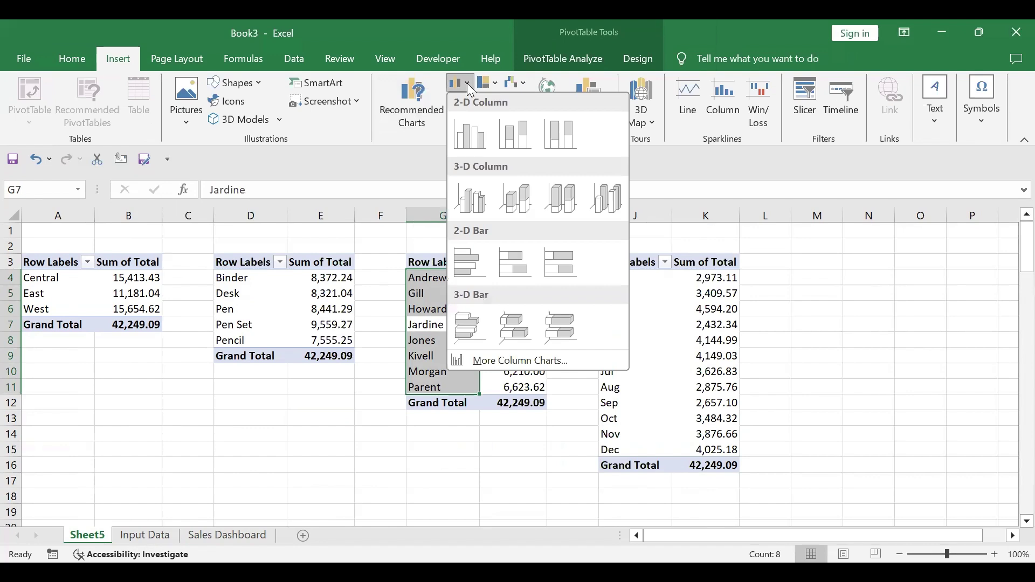
pyautogui.click(467, 263)
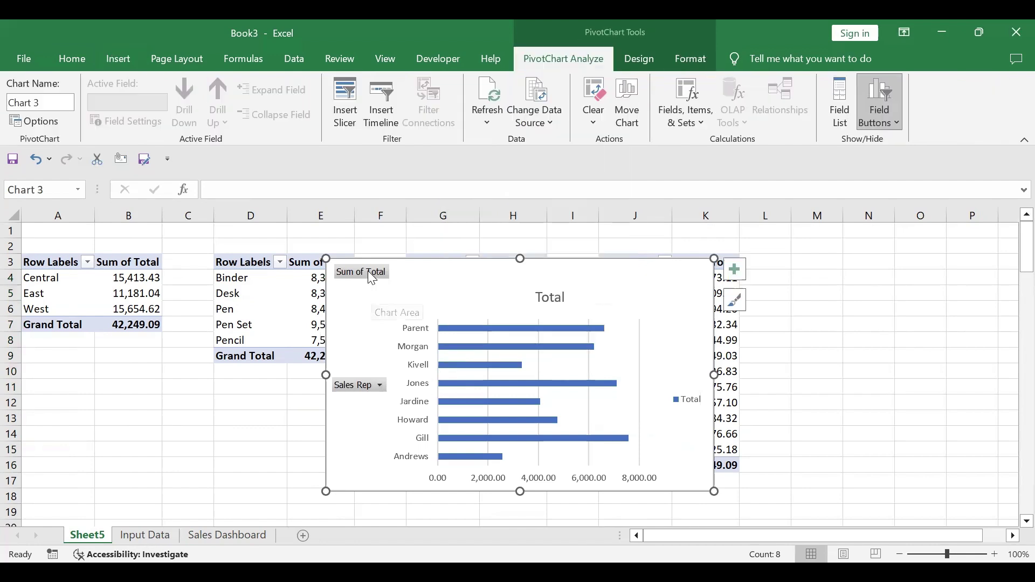
# Step: Hide all field buttons on the sales rep bar chart and delete its legend
pyautogui.rightClick(367, 271)
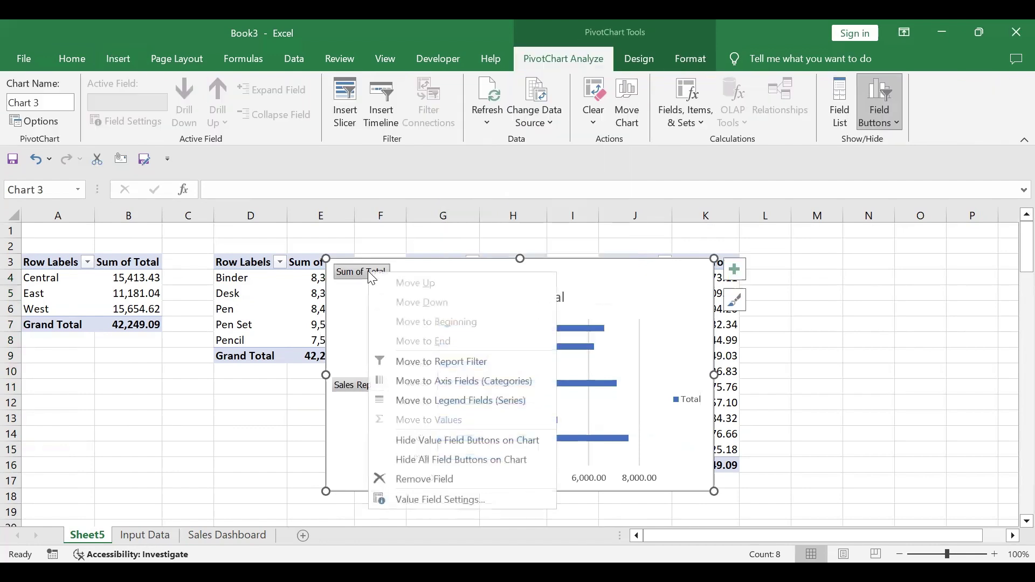
pyautogui.click(422, 462)
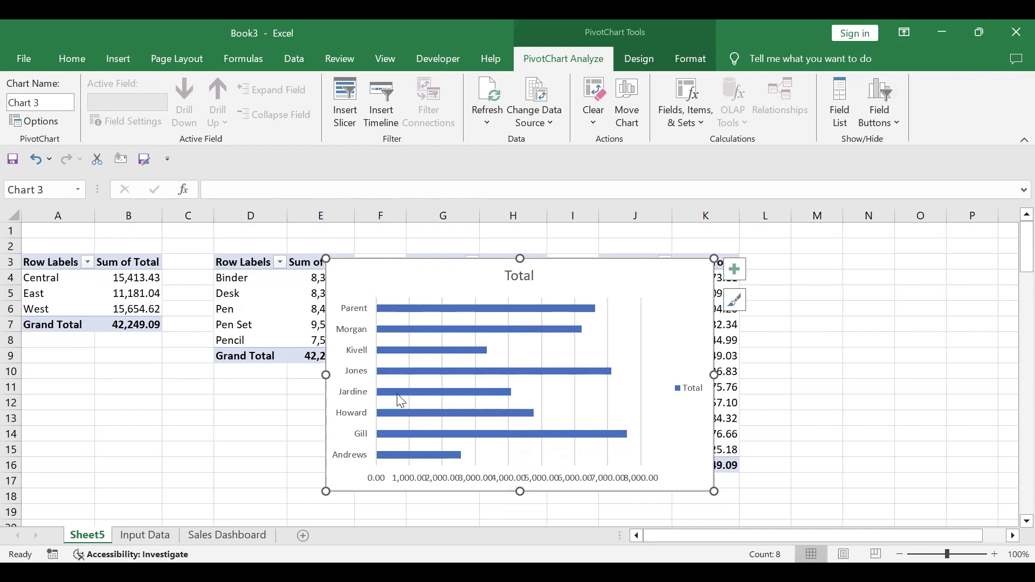
pyautogui.click(690, 395)
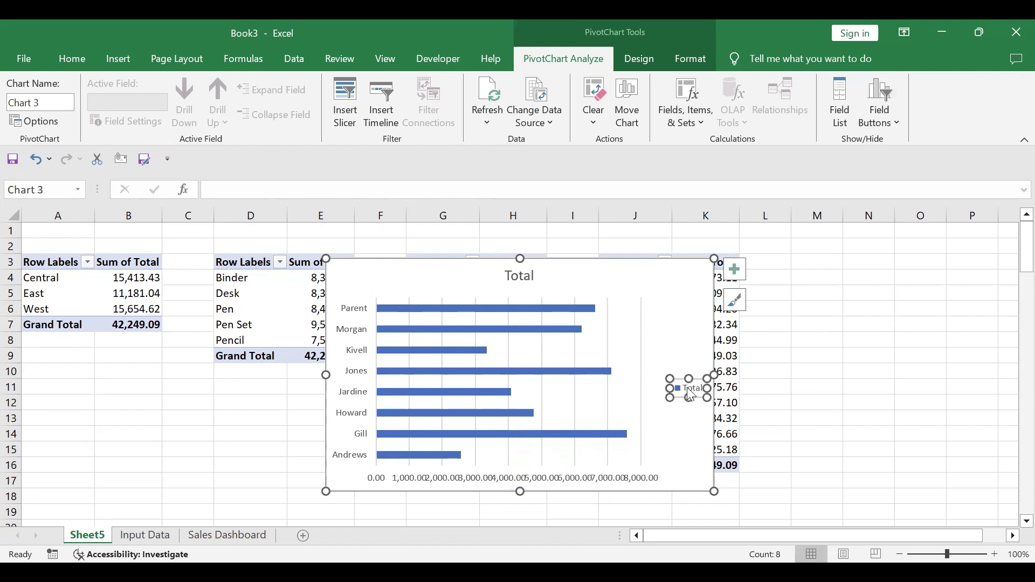
pyautogui.press('Delete')
# Step: Delete the gridlines and the horizontal value axis of the sales rep bar chart
pyautogui.click(647, 325)
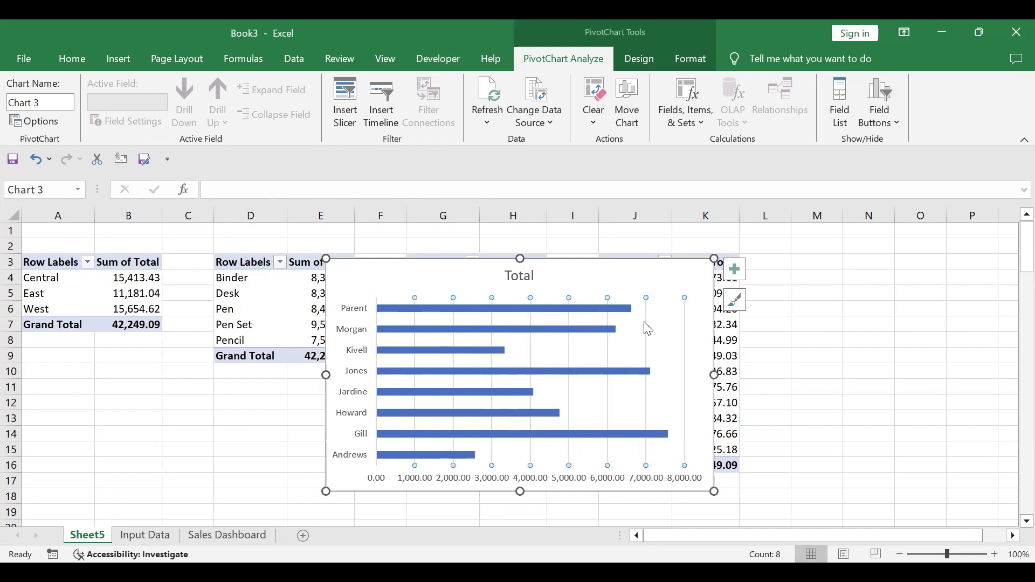
pyautogui.press('Delete')
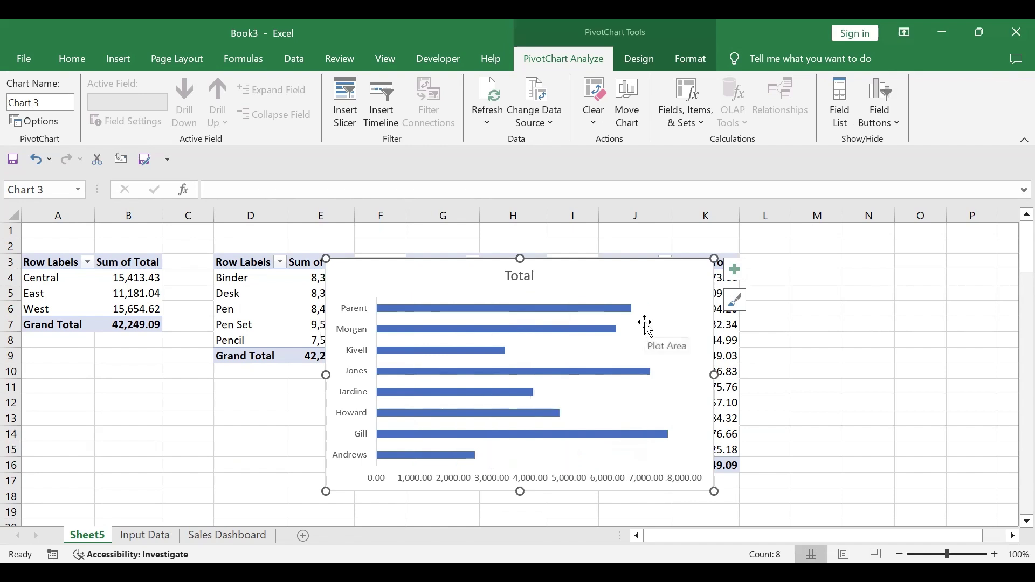
pyautogui.click(419, 487)
pyautogui.press('Delete')
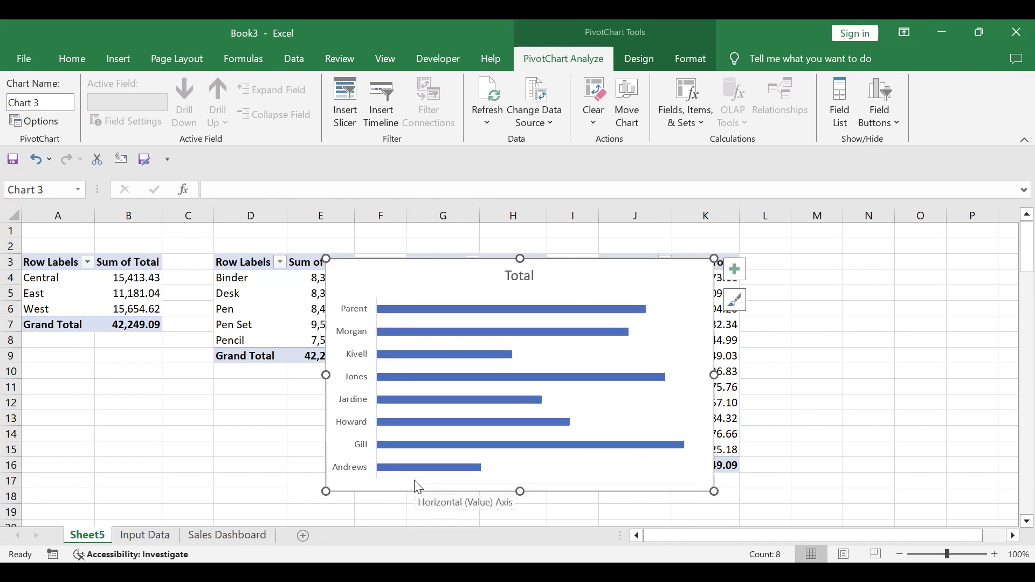
# Step: Add data labels to the sales rep bar chart and change its title to "Sales By Sales Rep"
pyautogui.click(735, 269)
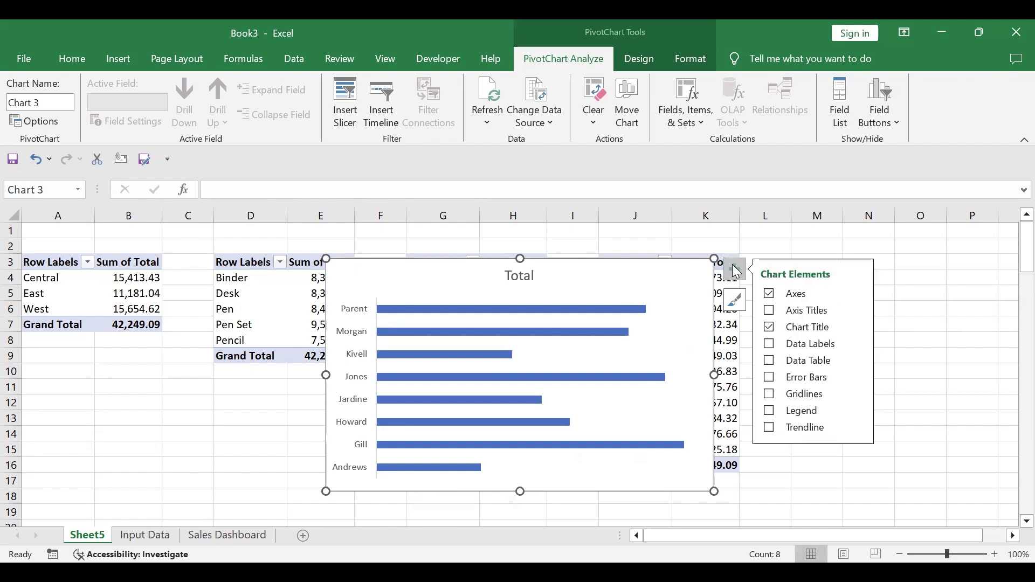
pyautogui.click(770, 345)
pyautogui.click(514, 277)
pyautogui.moveTo(508, 276); pyautogui.dragTo(536, 284)
pyautogui.press('Delete')
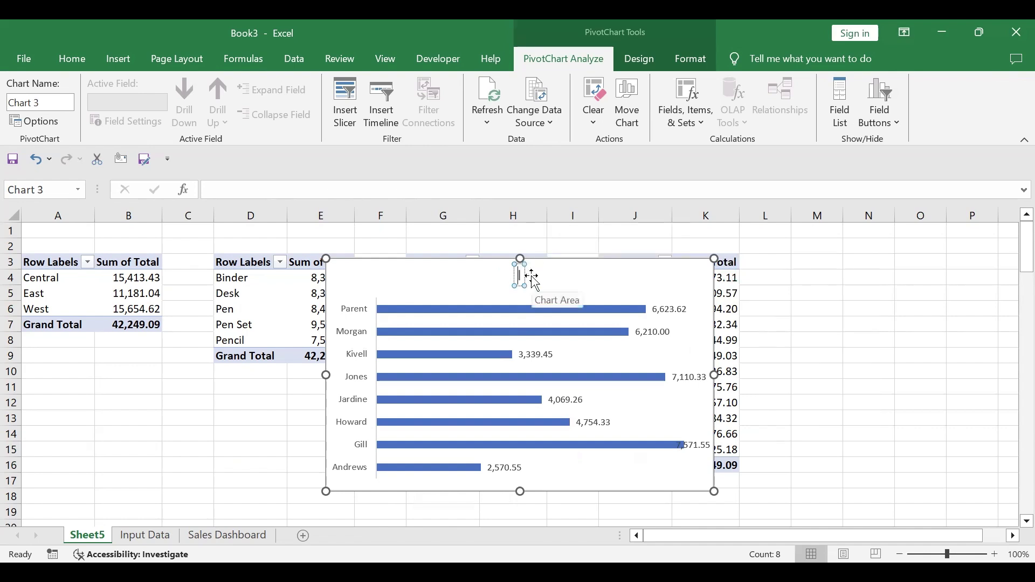
pyautogui.write('Sales By Sal')
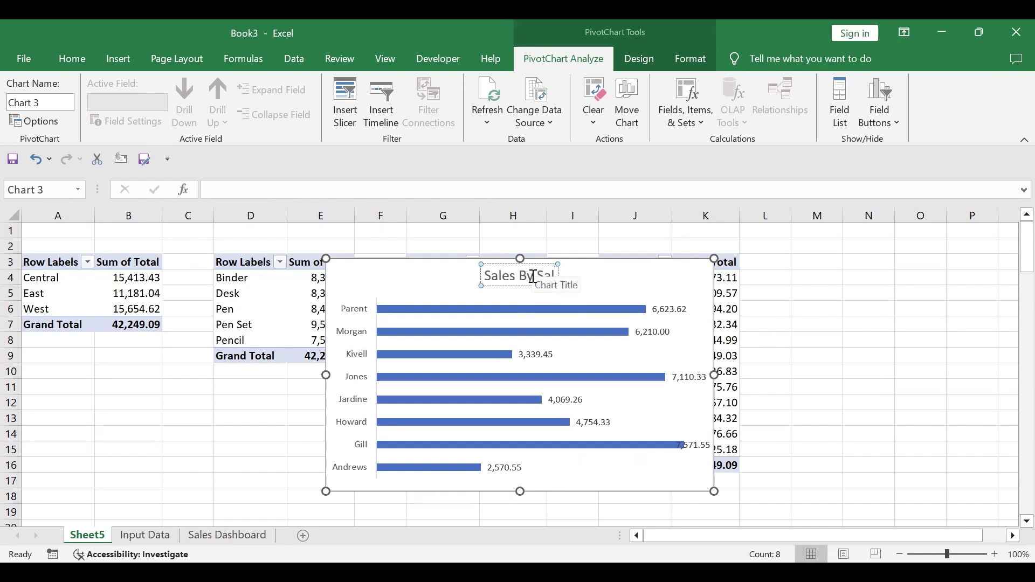
pyautogui.write('es Rep')
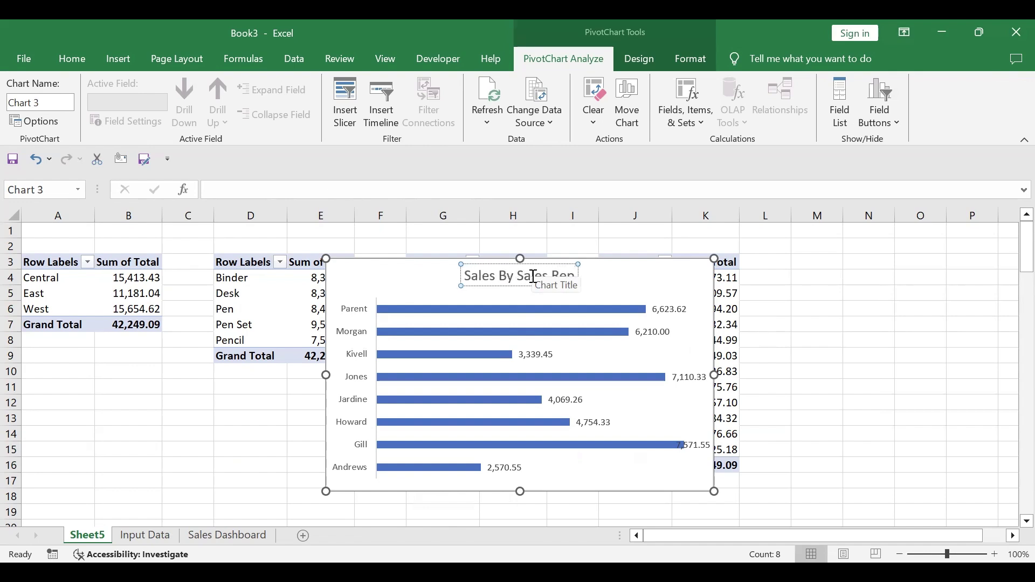
pyautogui.click(665, 282)
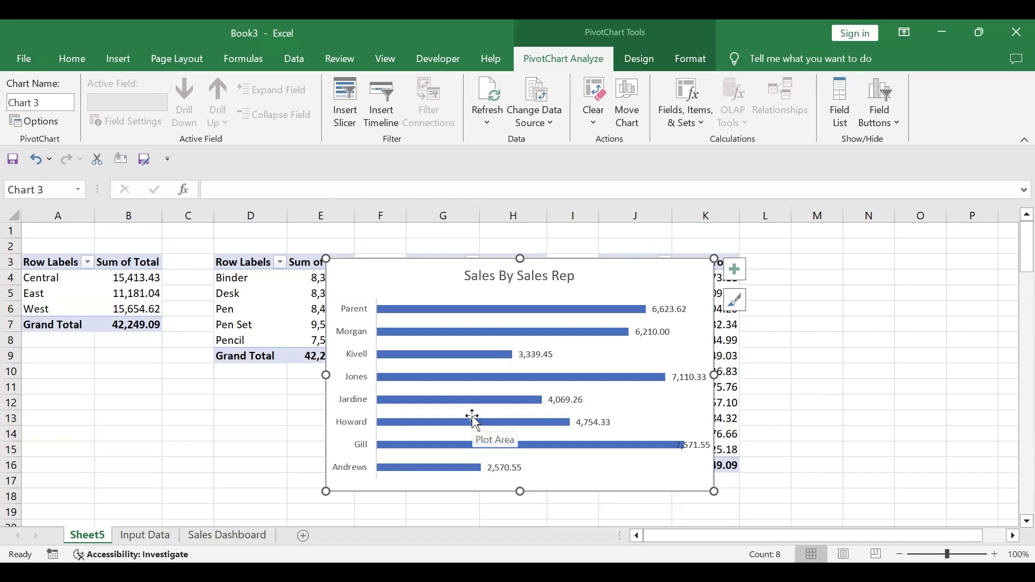
# Step: Move the sales rep bar chart from Sheet5 to cell M10 of the Sales Dashboard sheet and narrow it to end in column R
pyautogui.hotkey('ctrl', 'x')
pyautogui.click(227, 530)
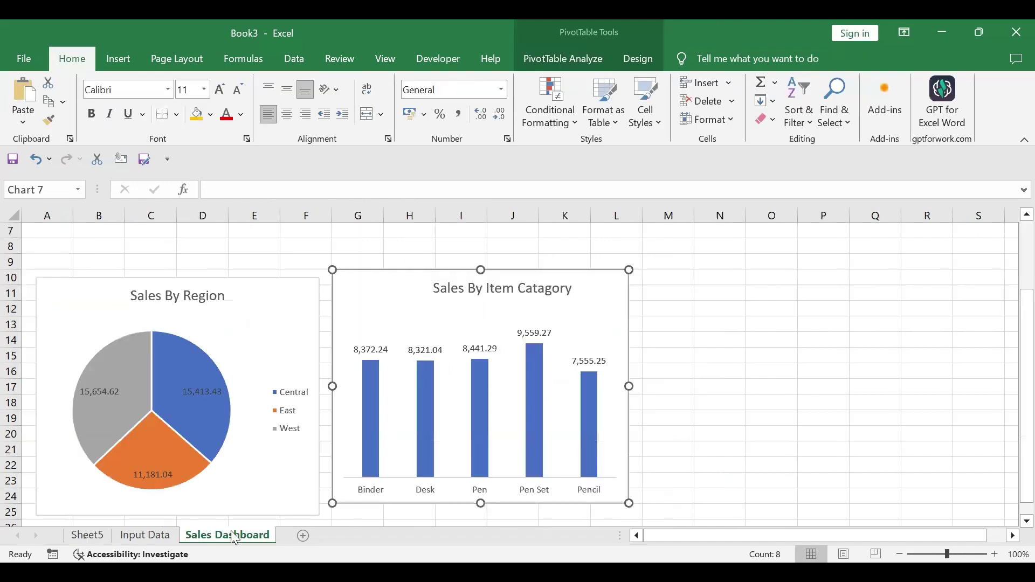
pyautogui.click(688, 281)
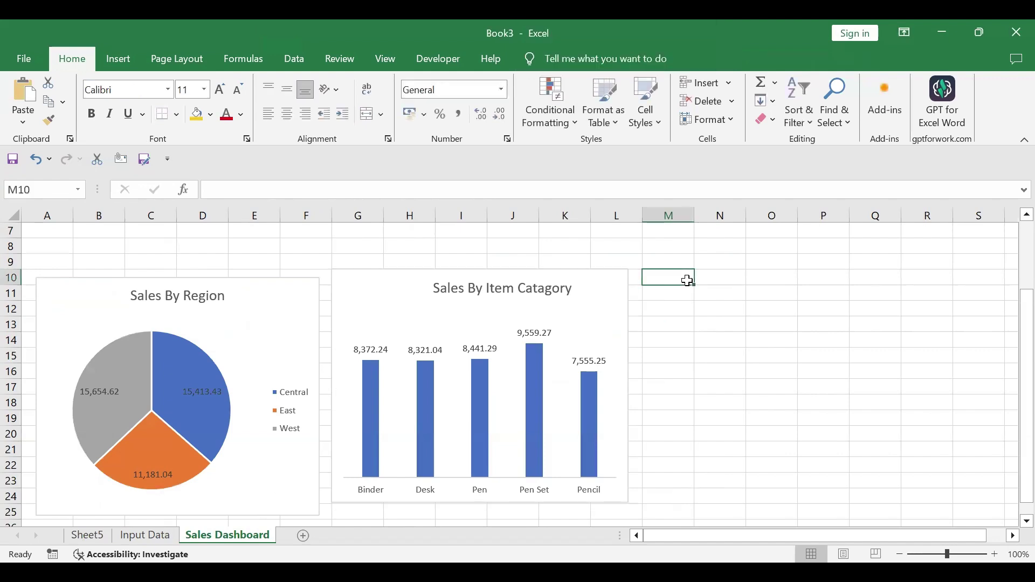
pyautogui.hotkey('ctrl', 'v')
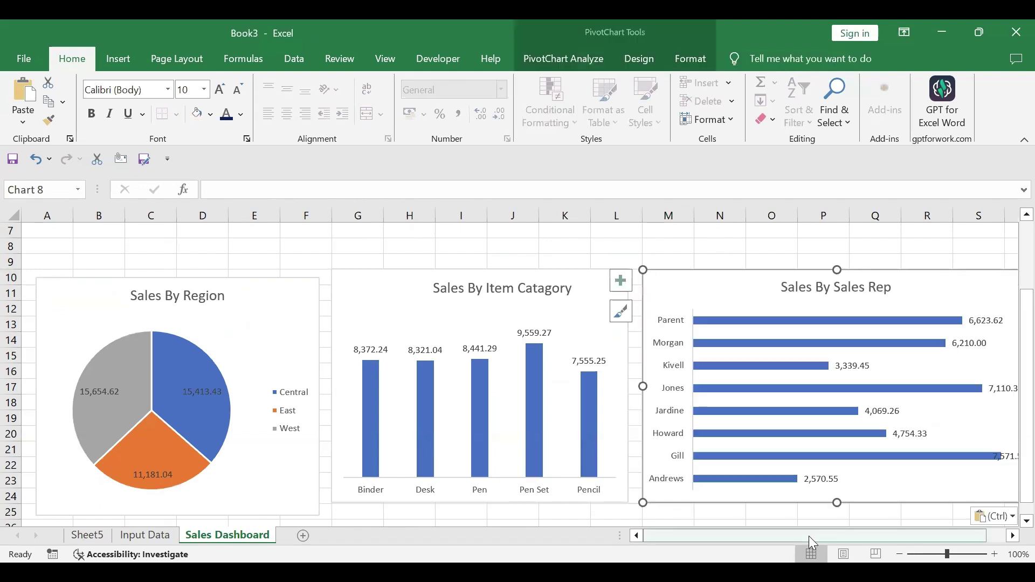
pyautogui.hscroll(1, 919, 513)
pyautogui.moveTo(980, 502); pyautogui.dragTo(918, 504)
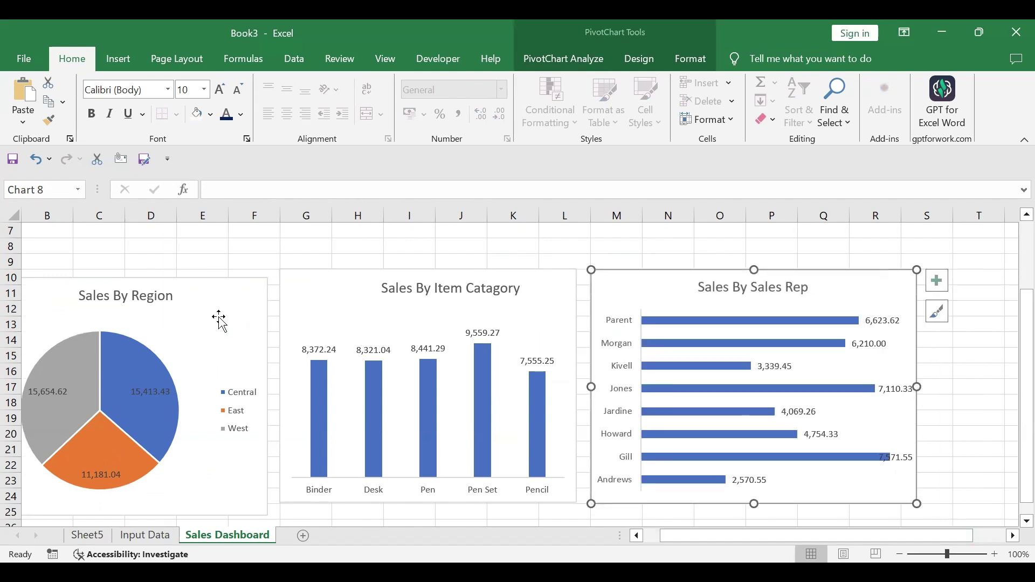
# Step: Shrink the Sales By Region pie chart so its upper edge sits at row 13, and shift it closer to the item chart
pyautogui.click(219, 317)
pyautogui.moveTo(267, 277); pyautogui.dragTo(242, 325)
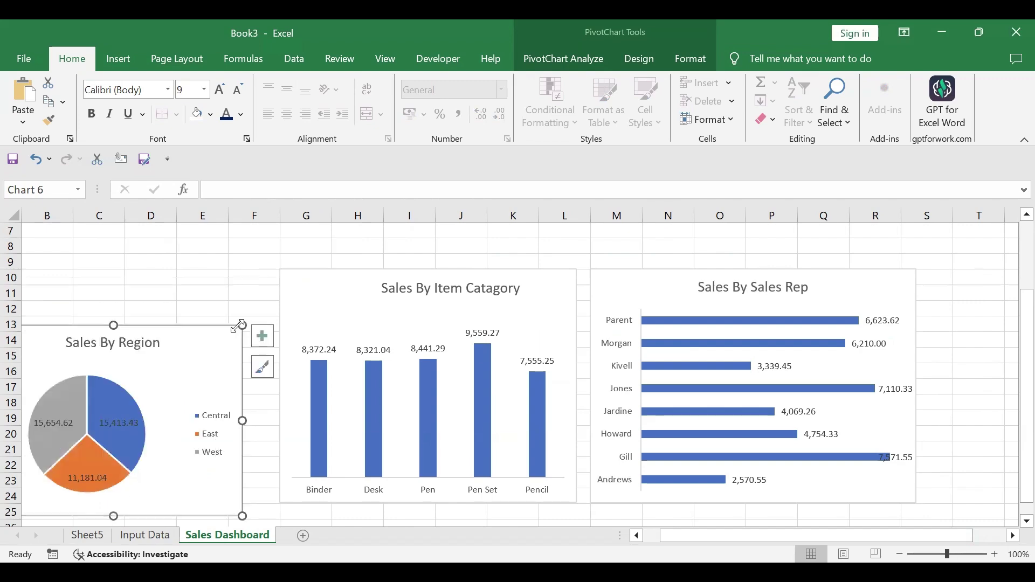
pyautogui.moveTo(203, 363); pyautogui.dragTo(232, 363)
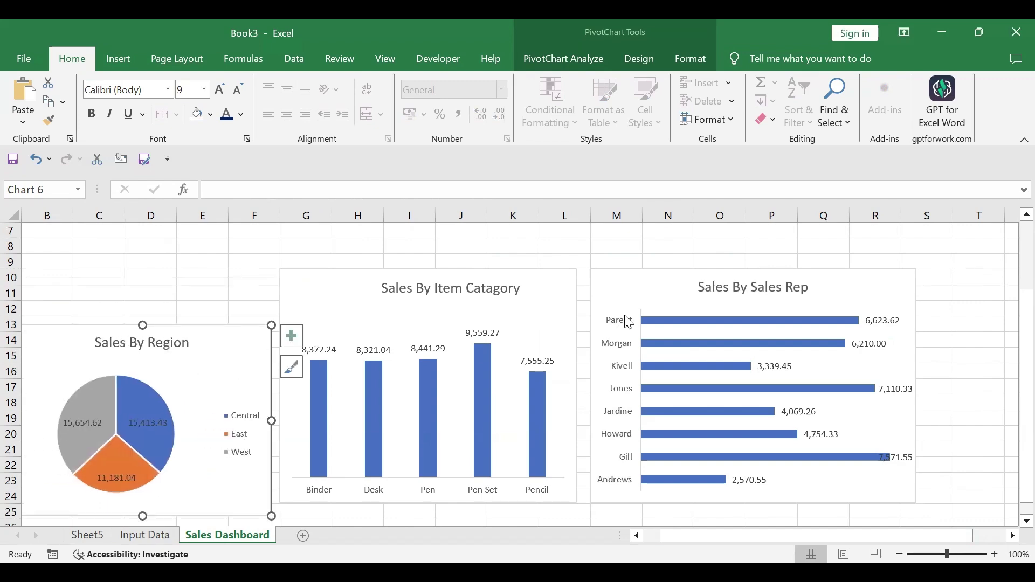
pyautogui.click(87, 534)
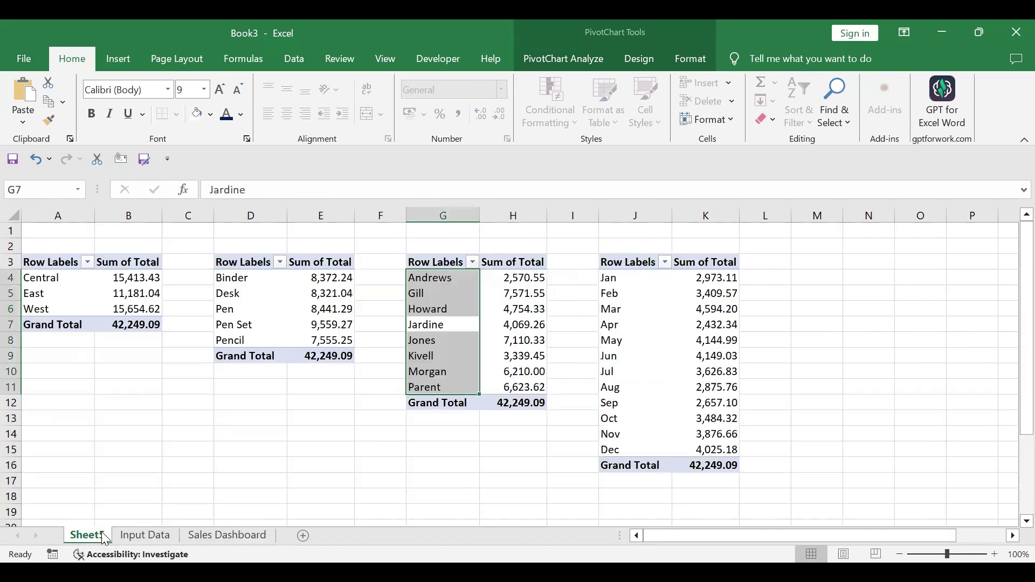
pyautogui.click(288, 477)
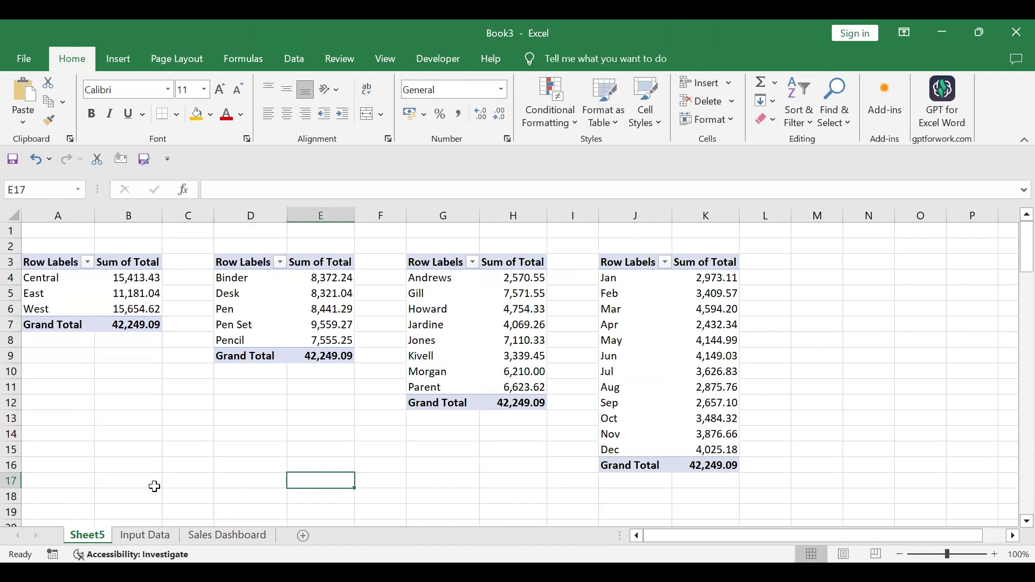
pyautogui.click(223, 539)
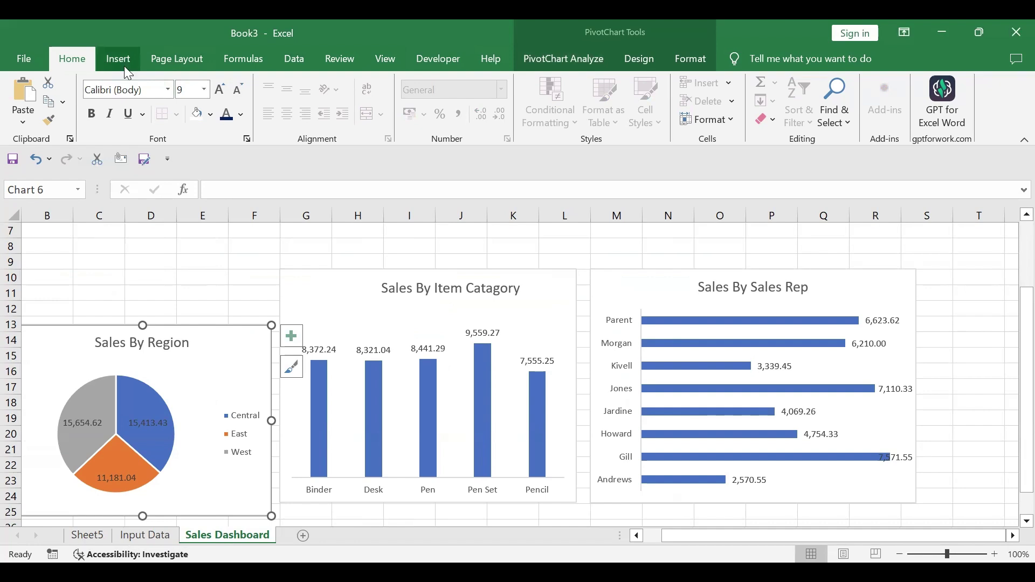
# Step: Insert a Months (OrderDate) slicer for the Sales By Item Catagory chart, placed at cell C7 and sized about 3.83 cm high by 4.6 cm wide
pyautogui.click(360, 302)
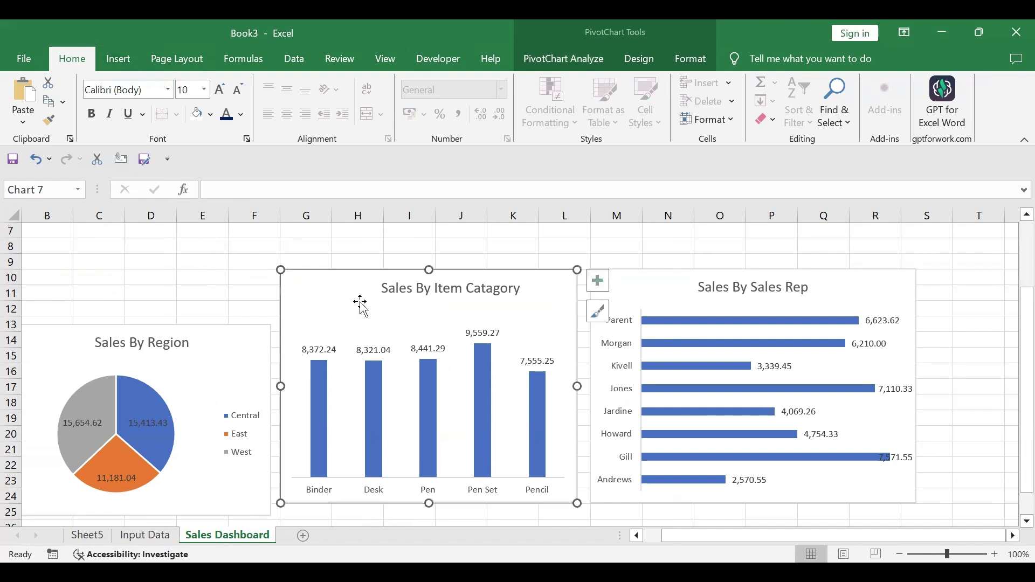
pyautogui.click(133, 69)
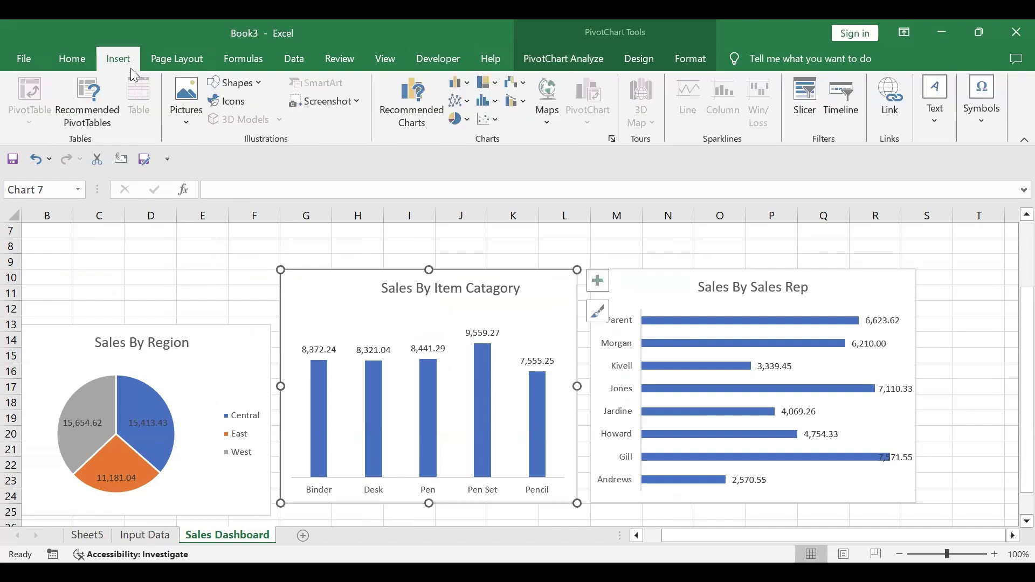
pyautogui.click(808, 109)
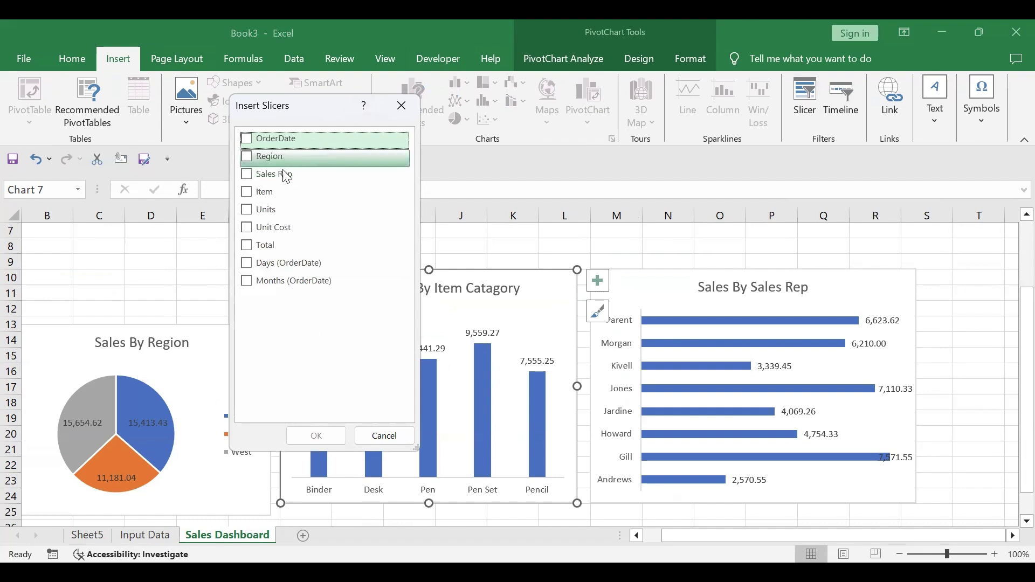
pyautogui.click(288, 285)
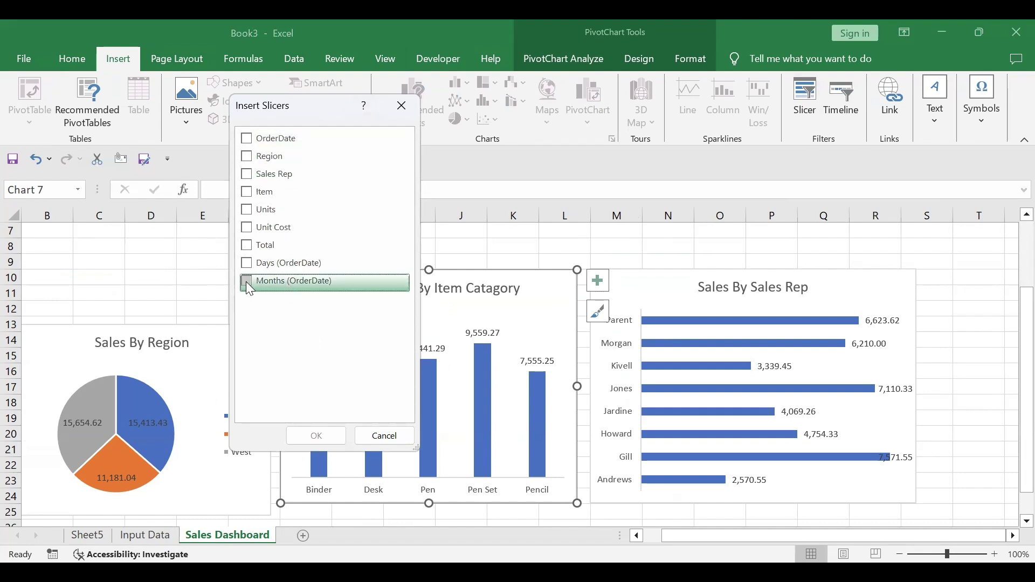
pyautogui.click(313, 434)
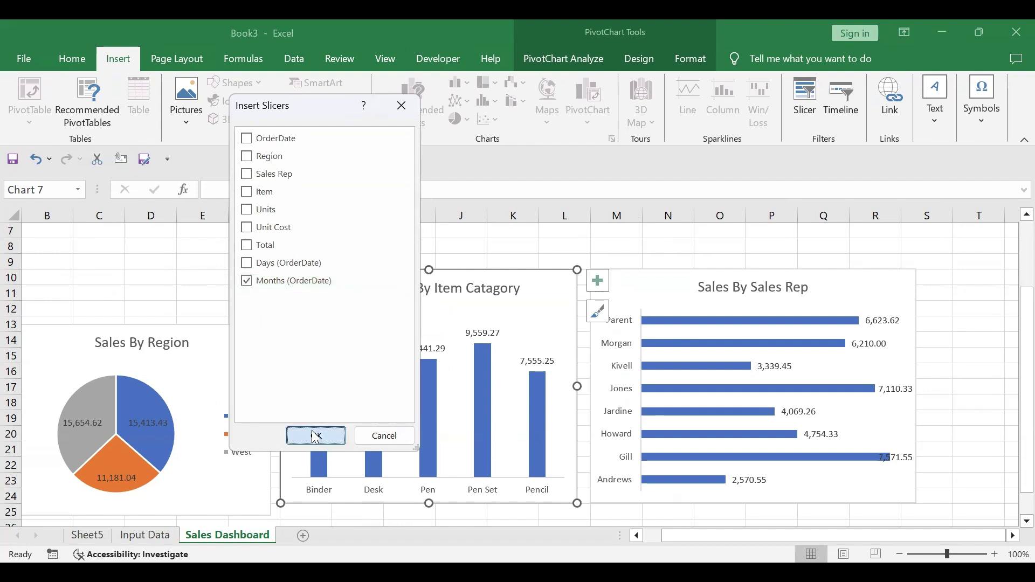
pyautogui.moveTo(531, 277); pyautogui.dragTo(201, 247)
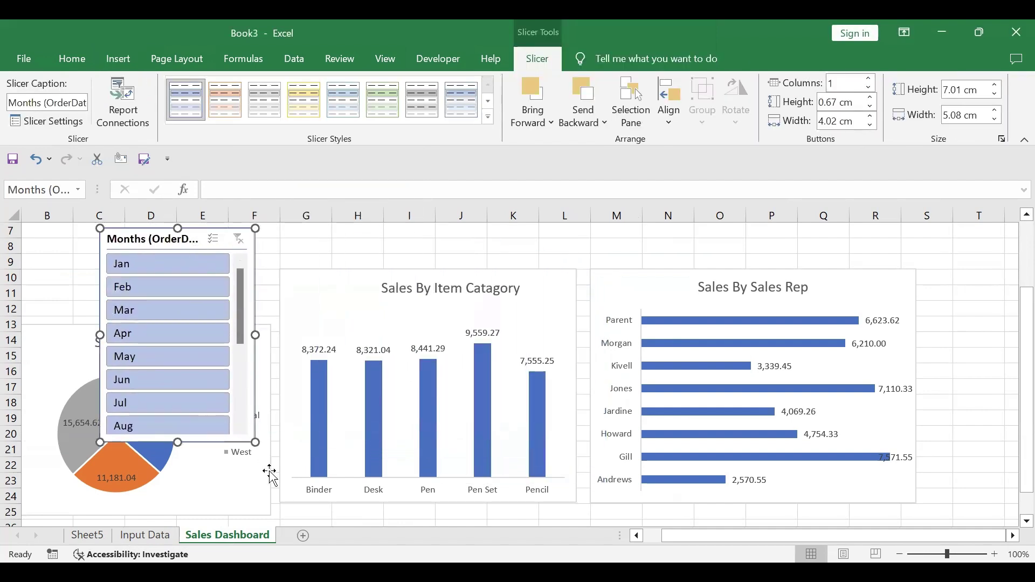
pyautogui.moveTo(254, 442); pyautogui.dragTo(241, 344)
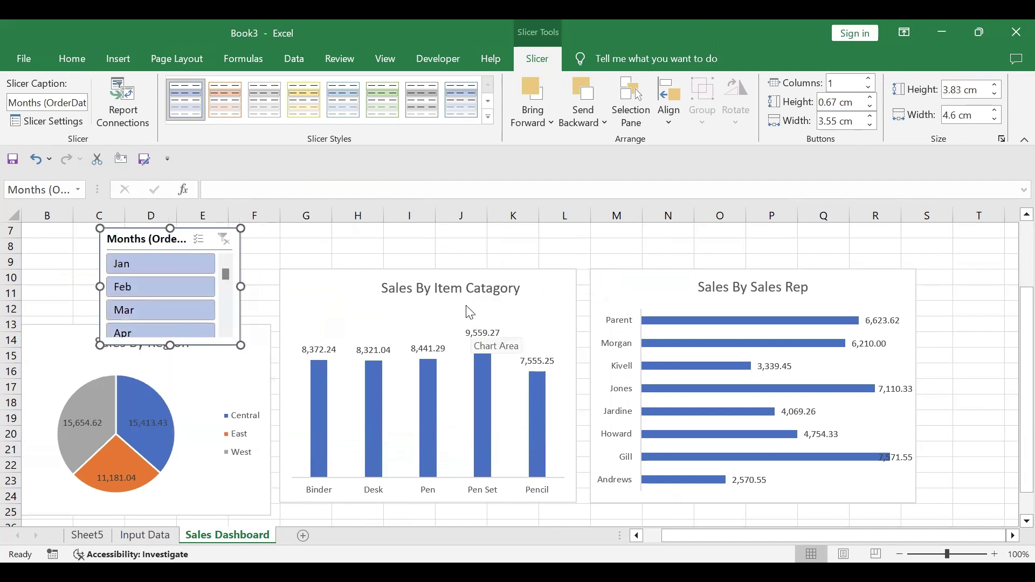
# Step: Shift the item chart up to row 8 in column G, and the Sales By Region pie chart over to start in column B
pyautogui.moveTo(470, 313); pyautogui.dragTo(498, 293)
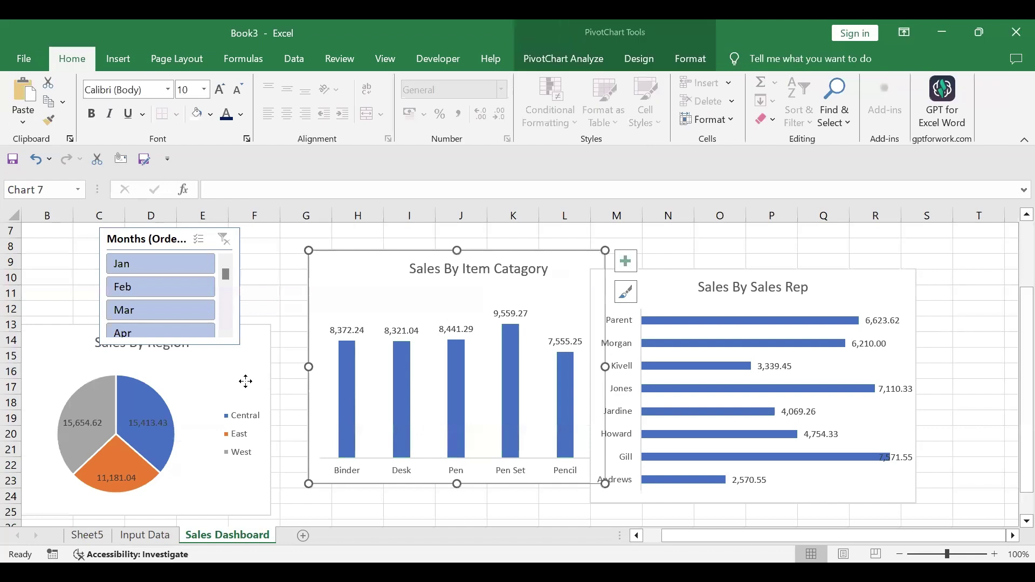
pyautogui.moveTo(222, 380); pyautogui.dragTo(246, 383)
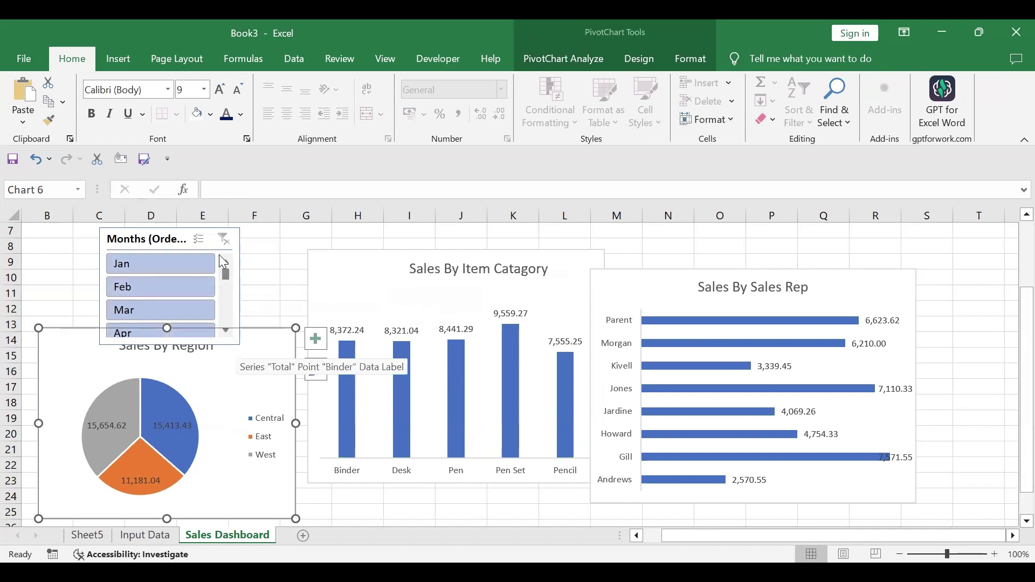
pyautogui.click(277, 292)
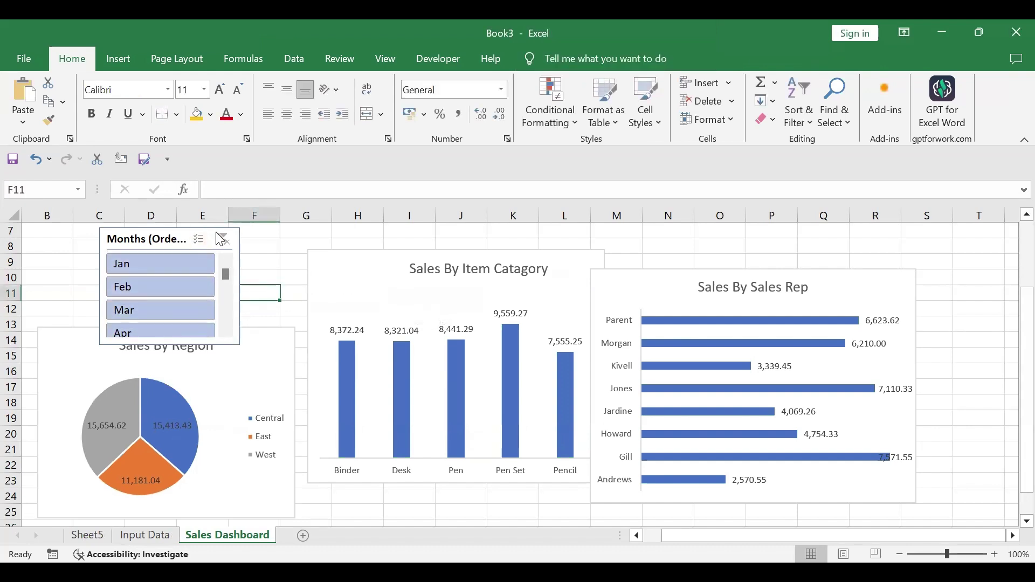
# Step: Arrange the months slicer's buttons in 3 columns
pyautogui.click(160, 240)
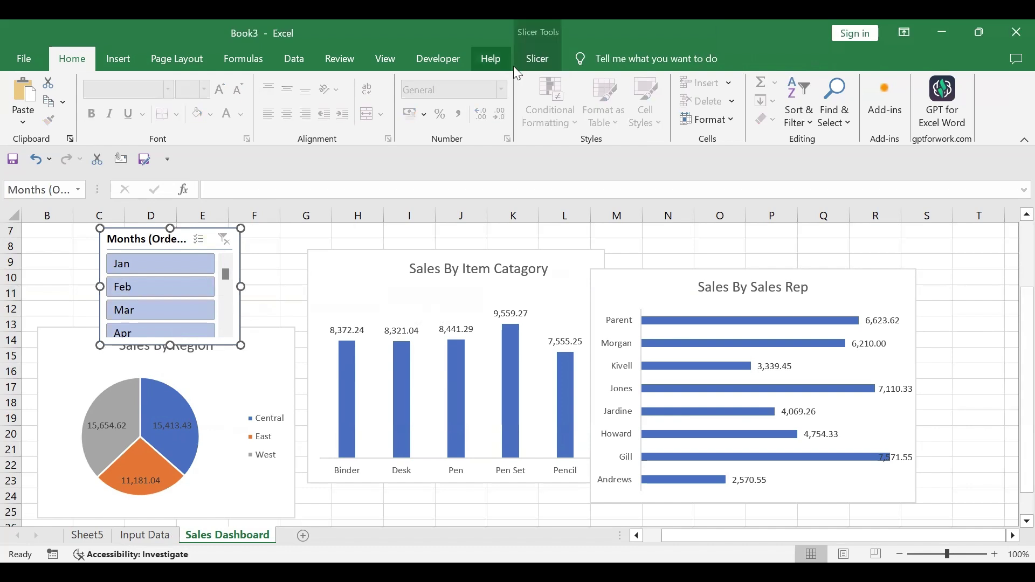
pyautogui.click(533, 64)
pyautogui.click(844, 85)
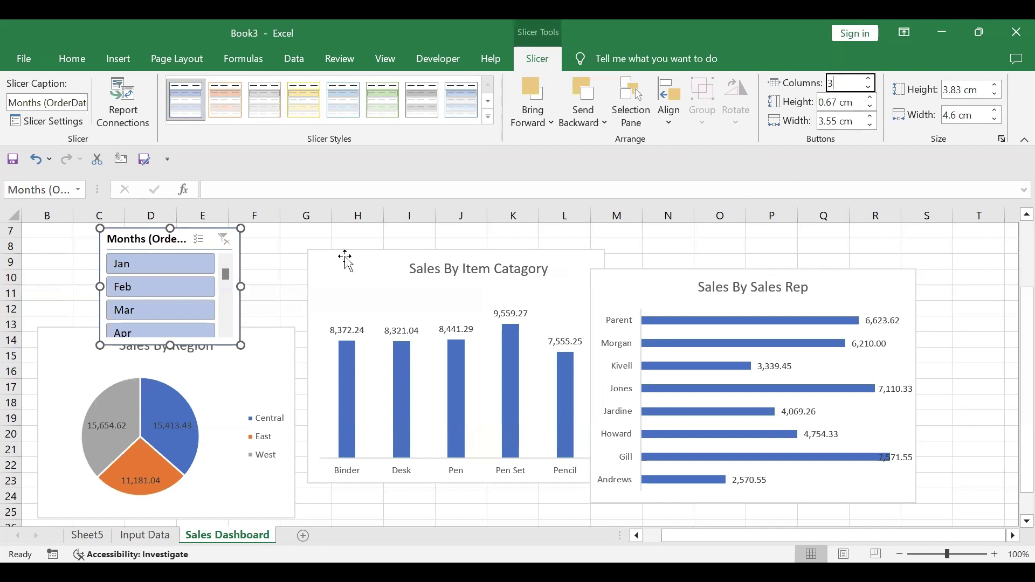
pyautogui.click(273, 260)
# Step: Move the months slicer to start in column B and shrink the Sales By Region pie chart so its upper edge sits in row 15
pyautogui.moveTo(121, 238); pyautogui.dragTo(88, 238)
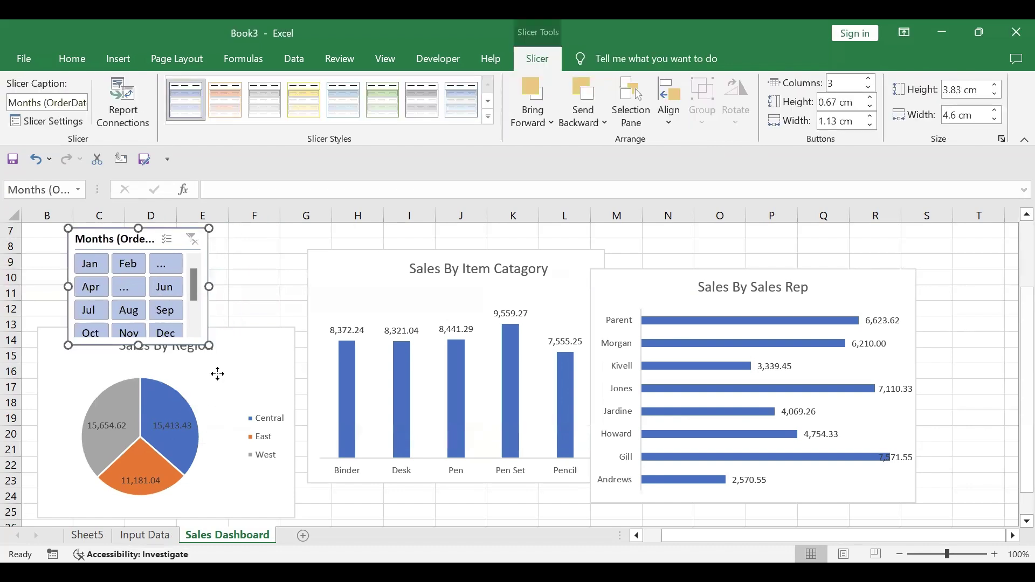
pyautogui.click(294, 327)
pyautogui.moveTo(294, 328); pyautogui.dragTo(281, 361)
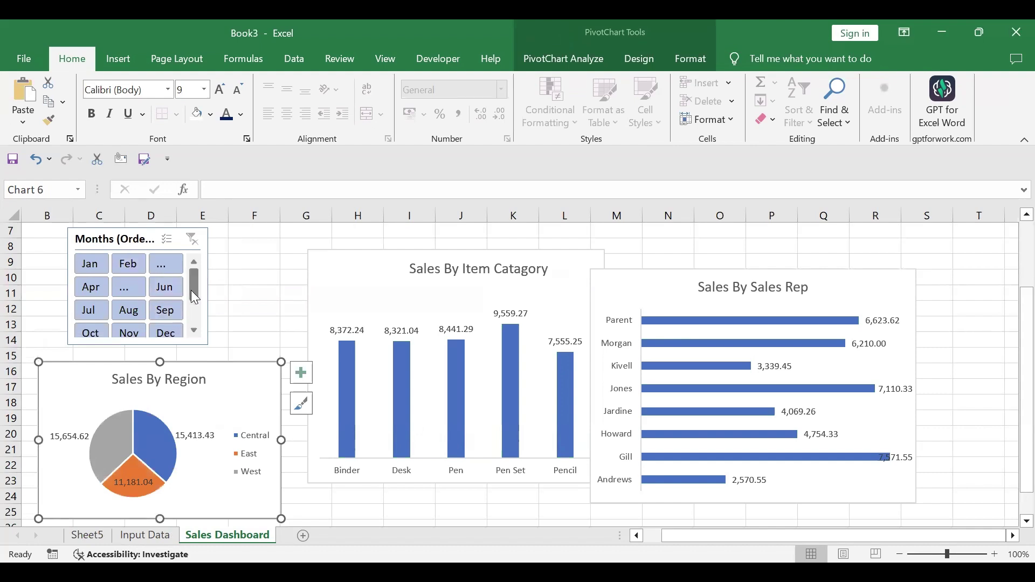
# Step: Set the months slicer to hide items with no data and shift it further across column B
pyautogui.moveTo(195, 291); pyautogui.dragTo(195, 315)
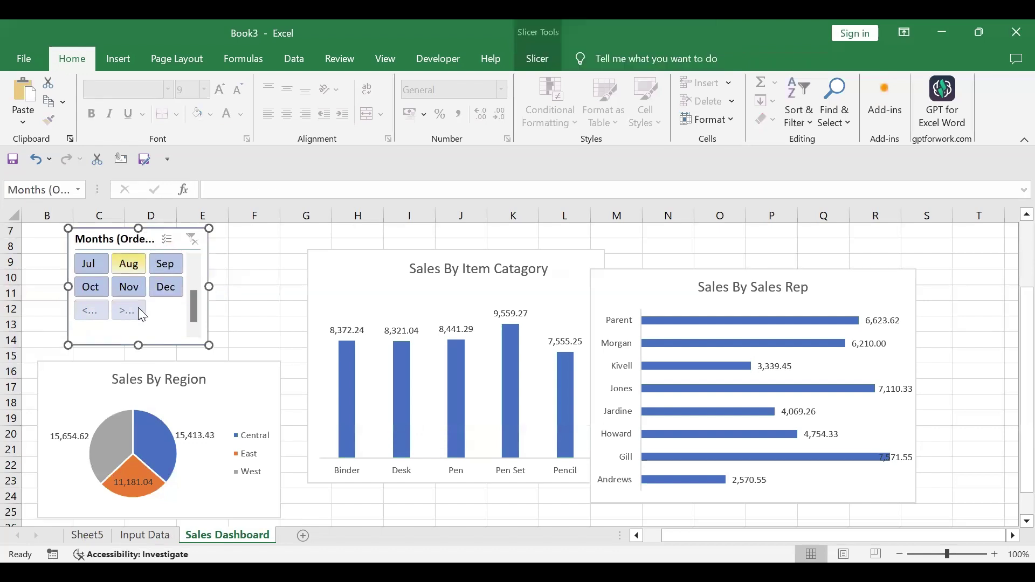
pyautogui.click(536, 61)
pyautogui.click(81, 120)
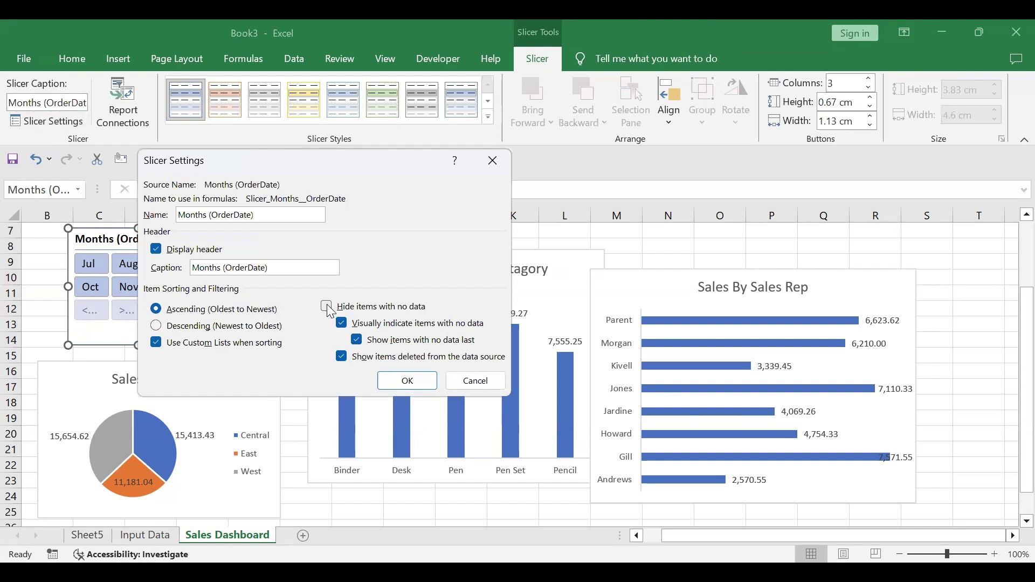
pyautogui.click(328, 308)
pyautogui.click(408, 380)
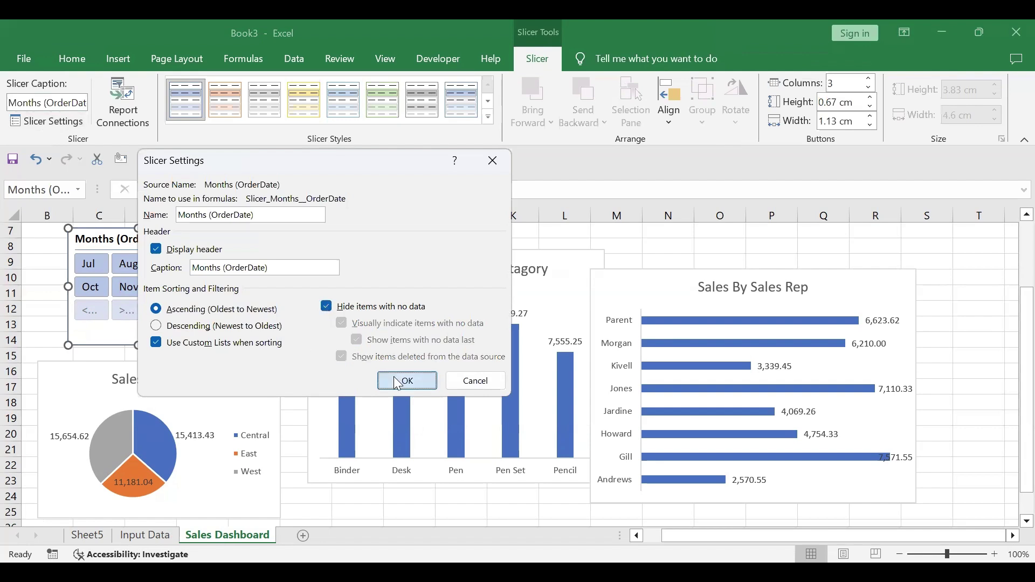
pyautogui.moveTo(195, 312); pyautogui.dragTo(192, 275)
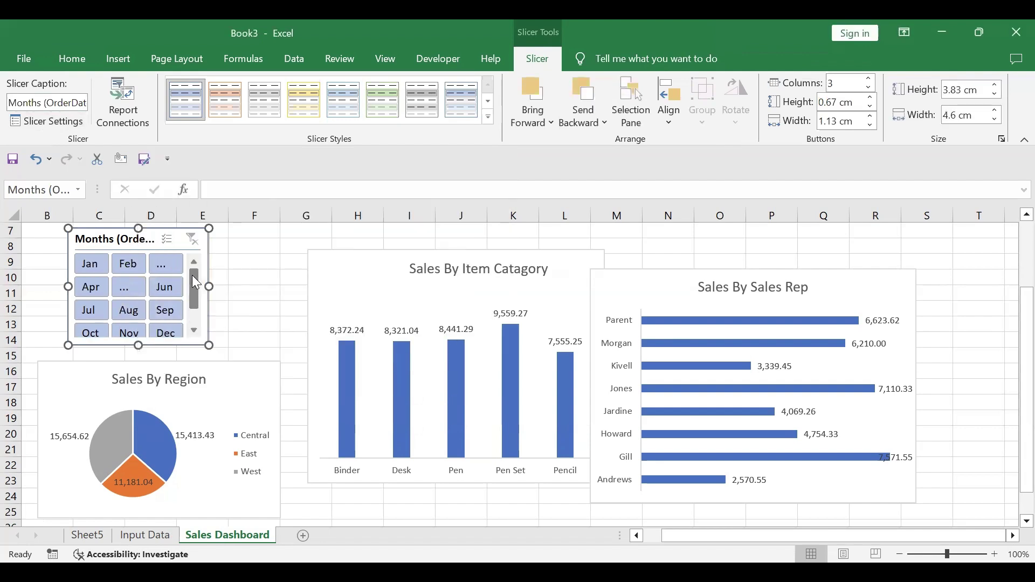
pyautogui.moveTo(156, 240); pyautogui.dragTo(132, 240)
# Step: Try the months slicer on the item chart by filtering to Jan, Jul, Aug and Sep in turn
pyautogui.click(74, 269)
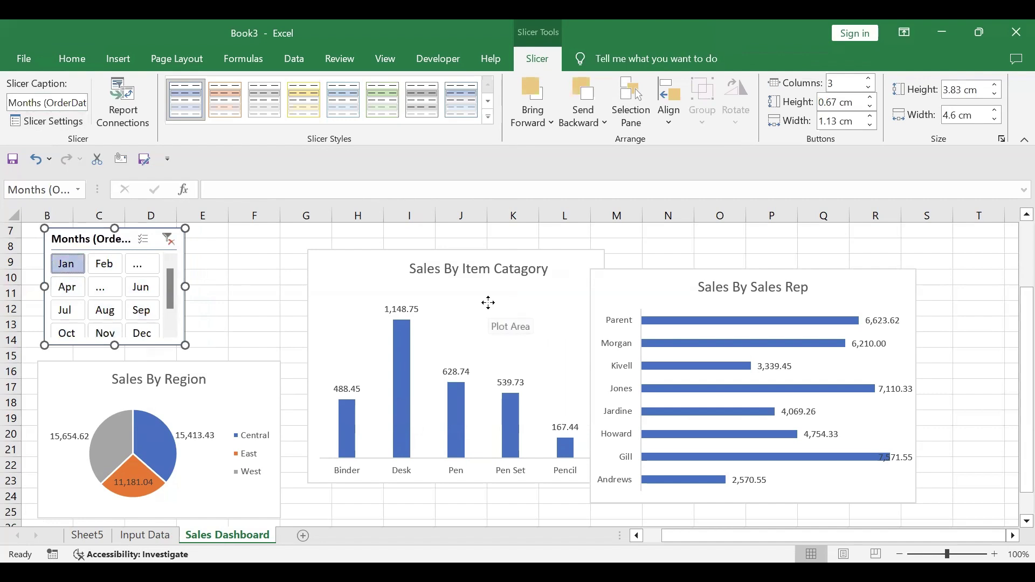
pyautogui.click(468, 303)
pyautogui.click(545, 272)
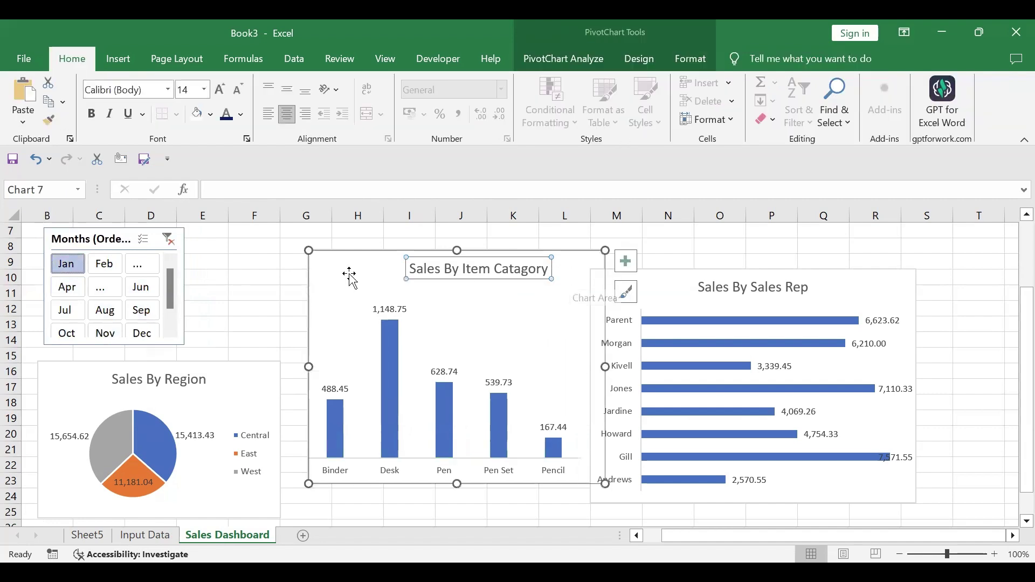
pyautogui.click(284, 278)
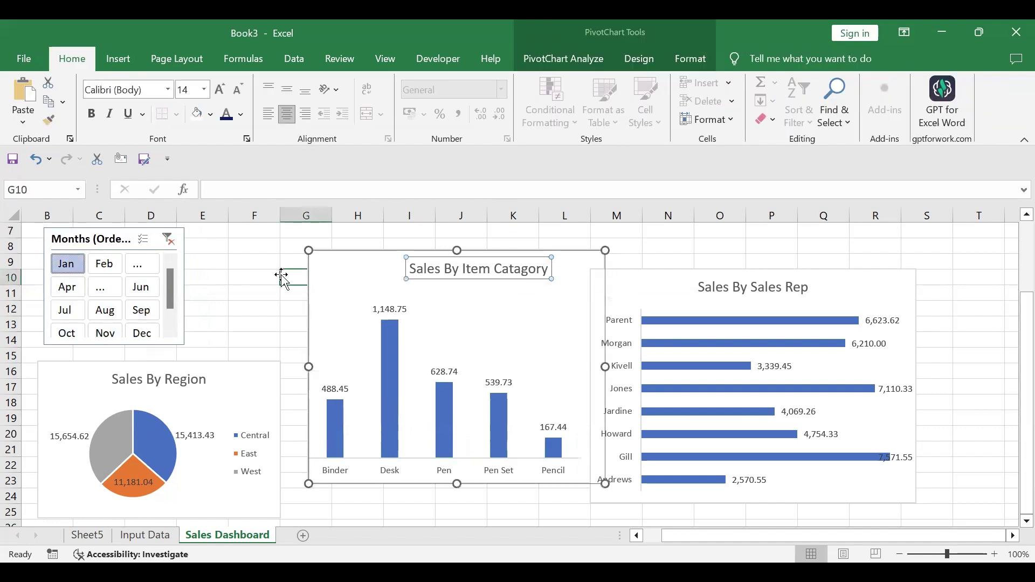
pyautogui.click(66, 310)
pyautogui.click(105, 310)
pyautogui.click(141, 311)
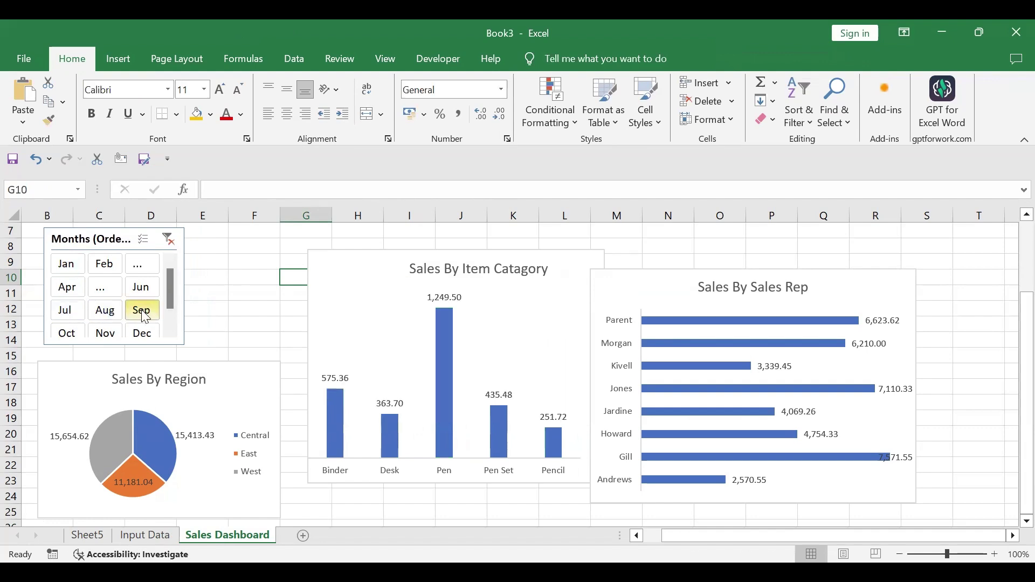
# Step: Clear the month filter and move the Sales By Item Catagory chart up to row 7, starting in column G
pyautogui.click(168, 239)
pyautogui.moveTo(379, 272); pyautogui.dragTo(358, 255)
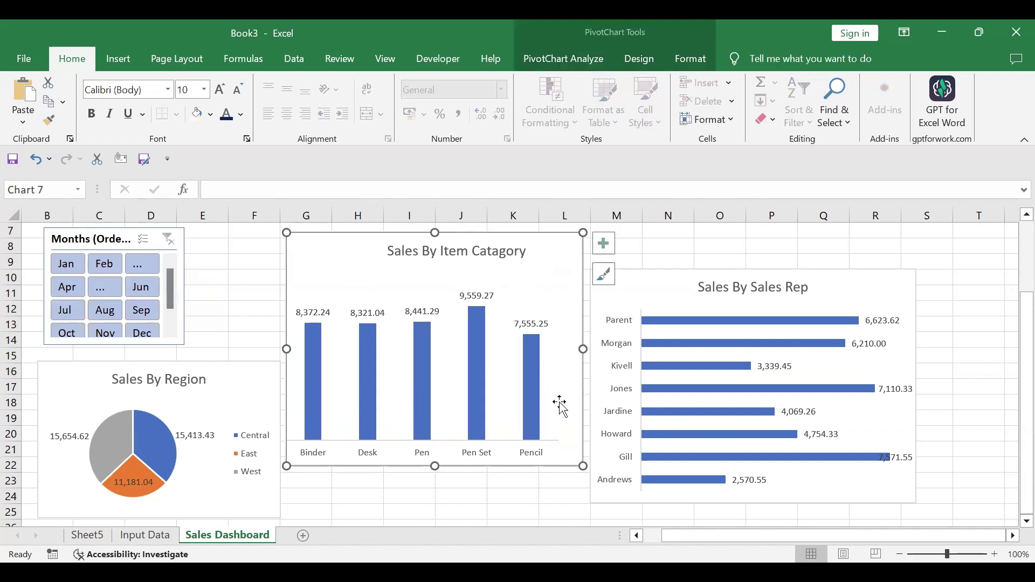
# Step: Connect the months slicer to the Region and Sales Rep PivotTables as well
pyautogui.click(137, 245)
pyautogui.click(539, 61)
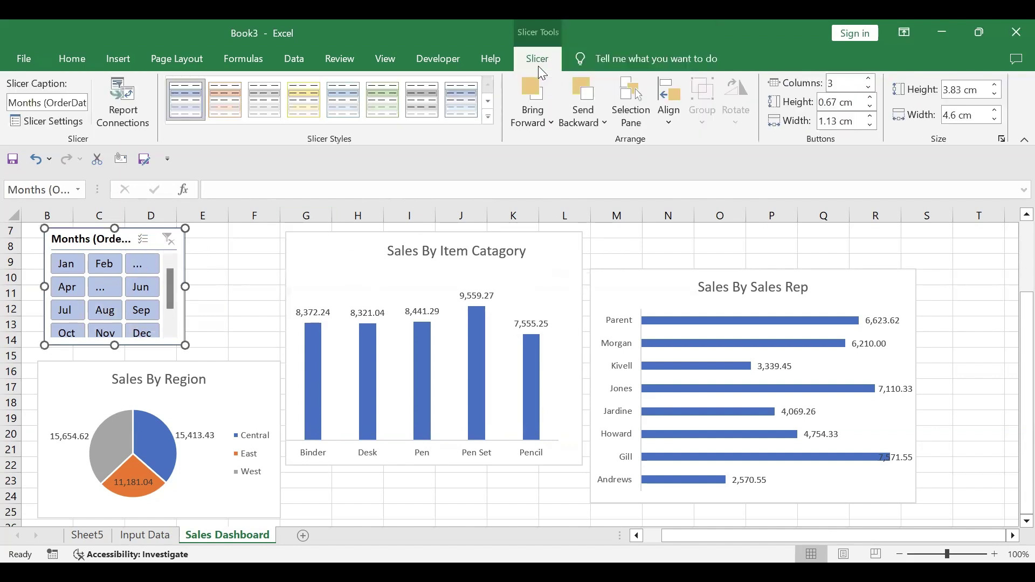
pyautogui.click(134, 109)
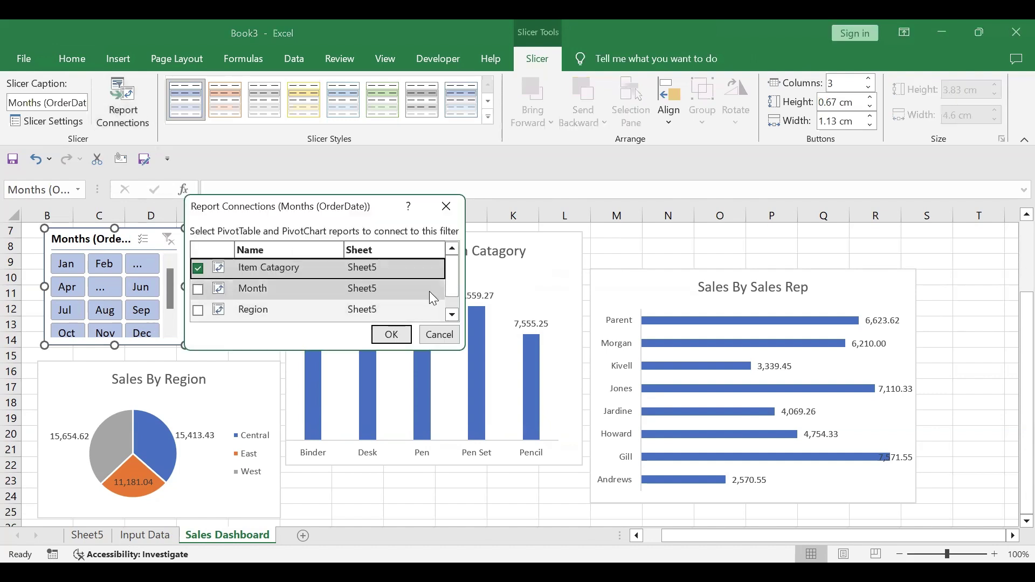
pyautogui.scroll(-1, 451, 302)
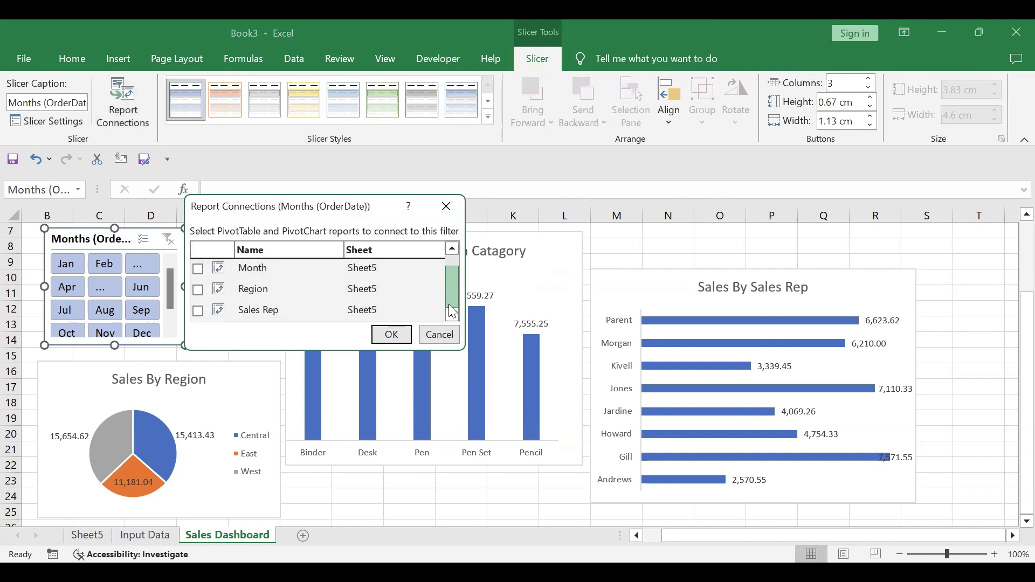
pyautogui.click(197, 312)
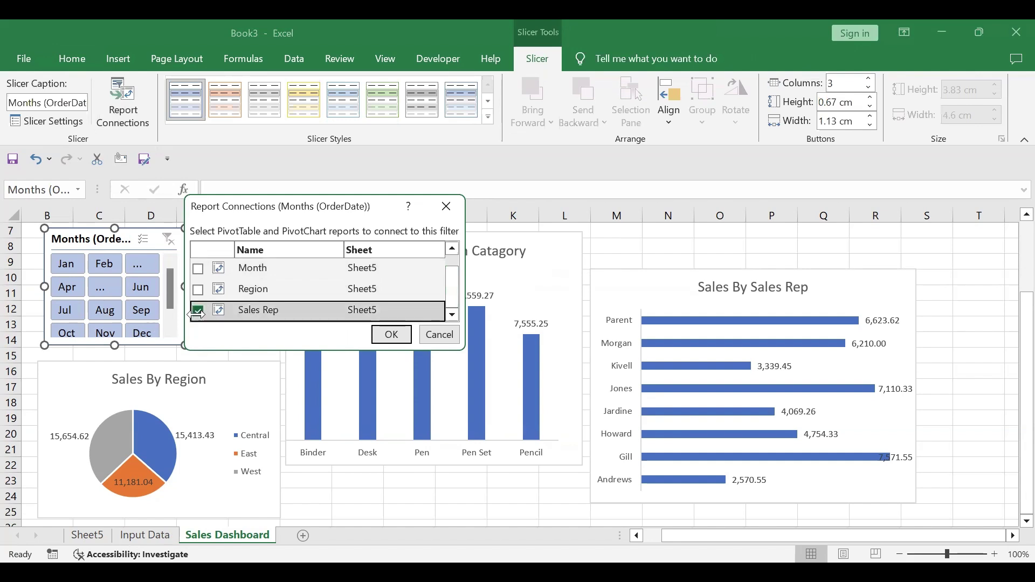
pyautogui.click(198, 290)
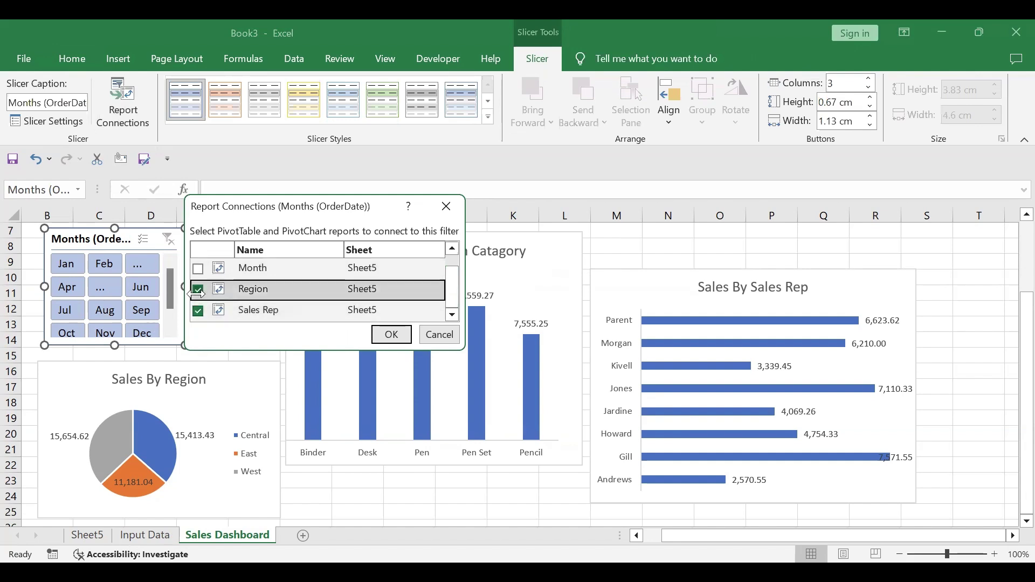
pyautogui.click(390, 334)
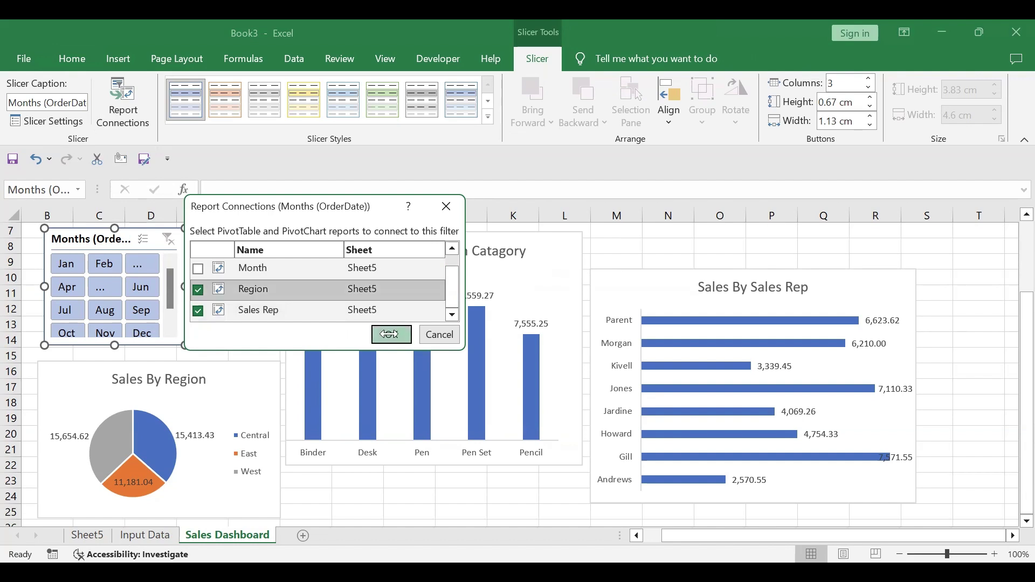
# Step: Test the slicer connections by filtering all three charts to Jan, Feb, Aug and Jul in turn
pyautogui.click(254, 309)
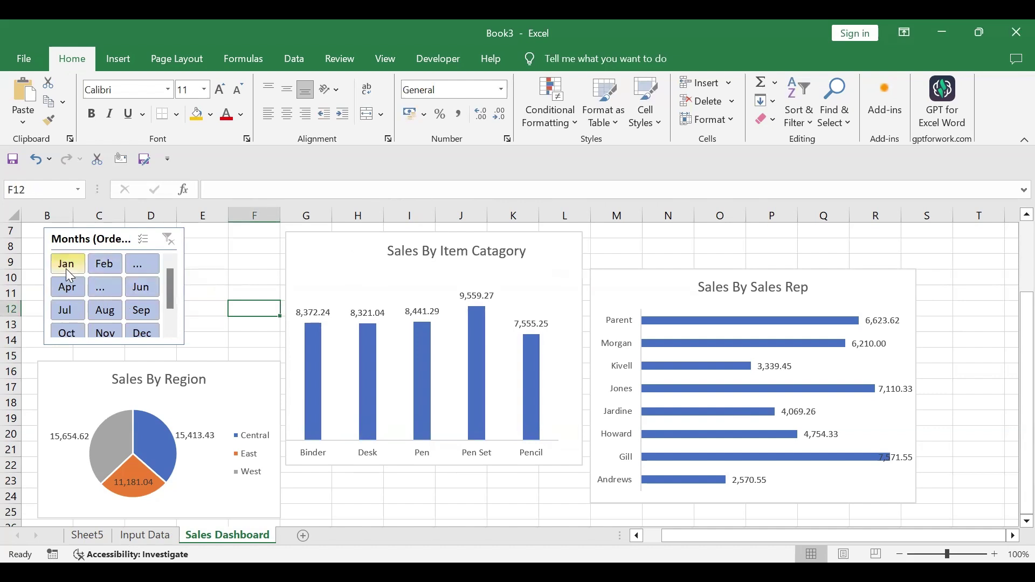
pyautogui.click(102, 265)
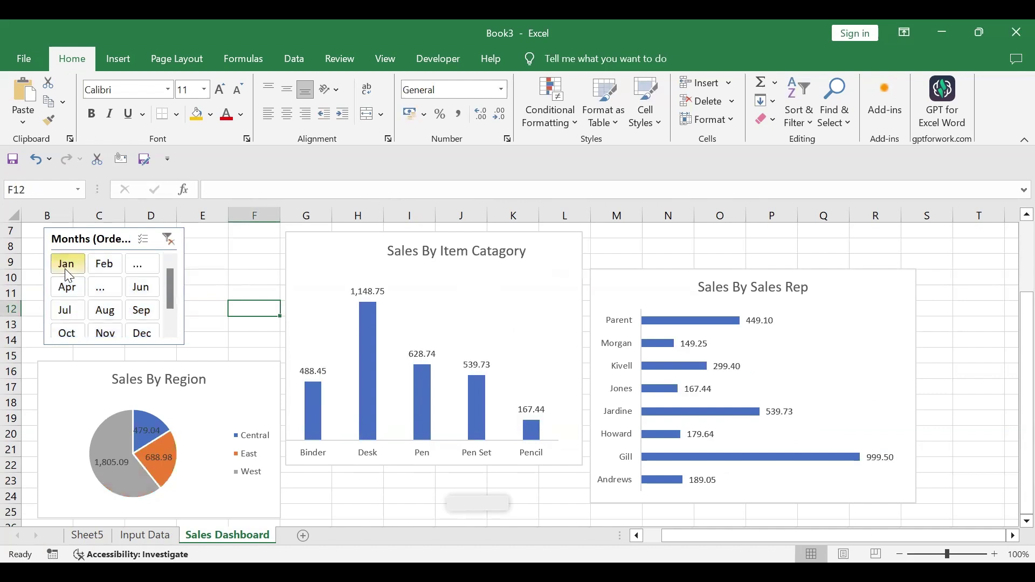
pyautogui.click(111, 310)
pyautogui.click(67, 312)
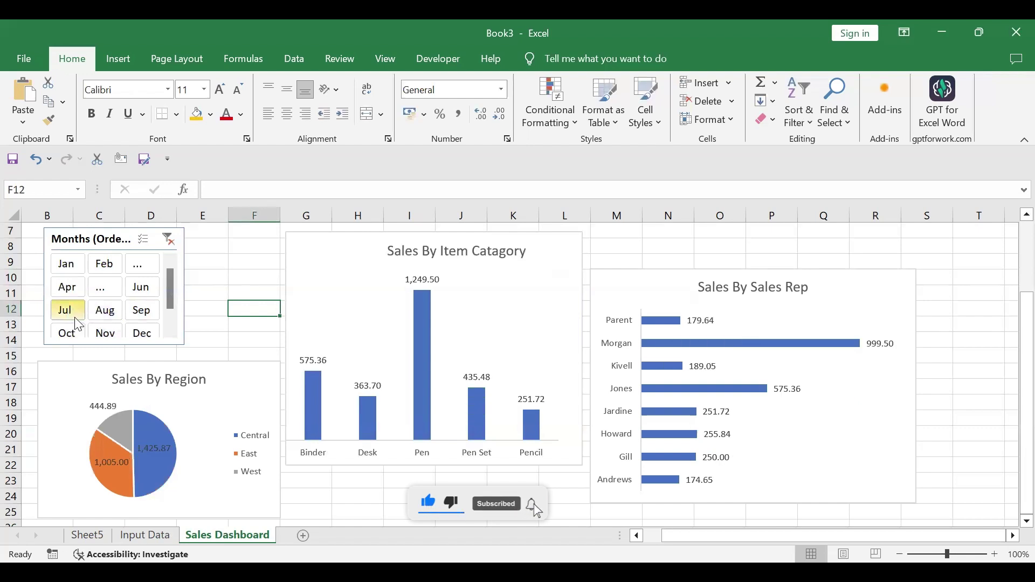
# Step: Filter the dashboard charts to Sep, Oct and Nov in turn with the months slicer, and clear the filter
pyautogui.click(149, 319)
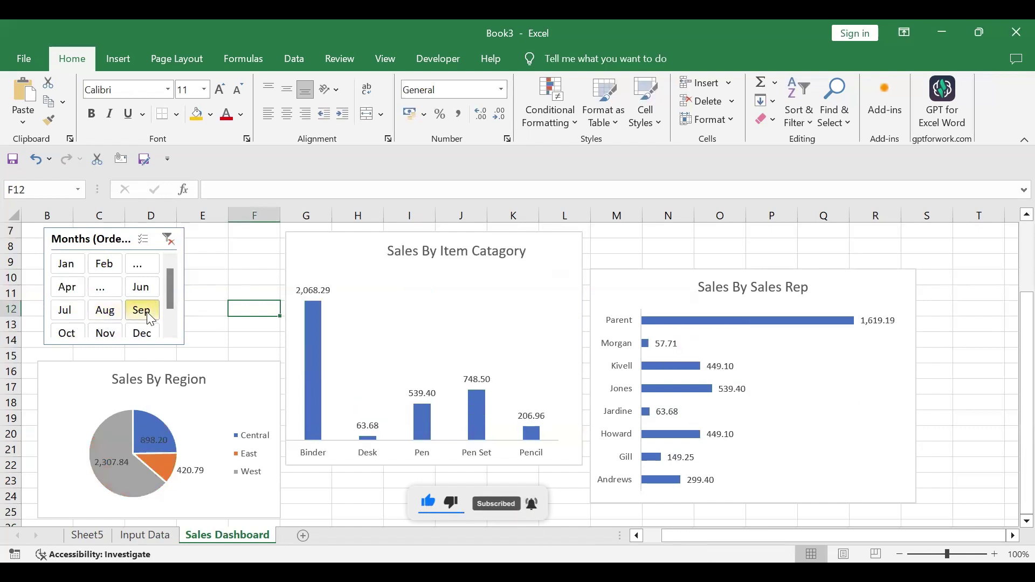
pyautogui.click(69, 332)
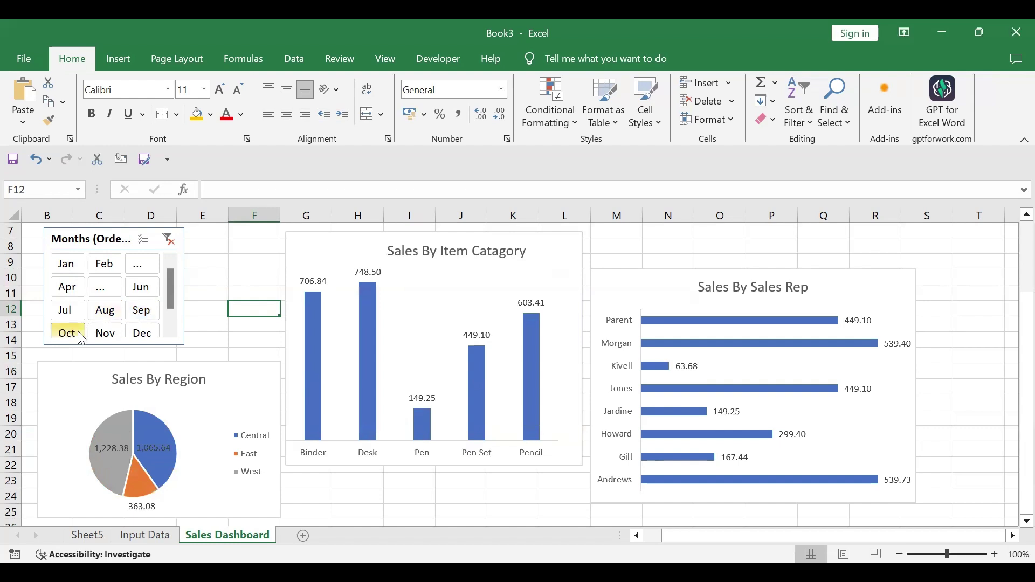
pyautogui.click(111, 336)
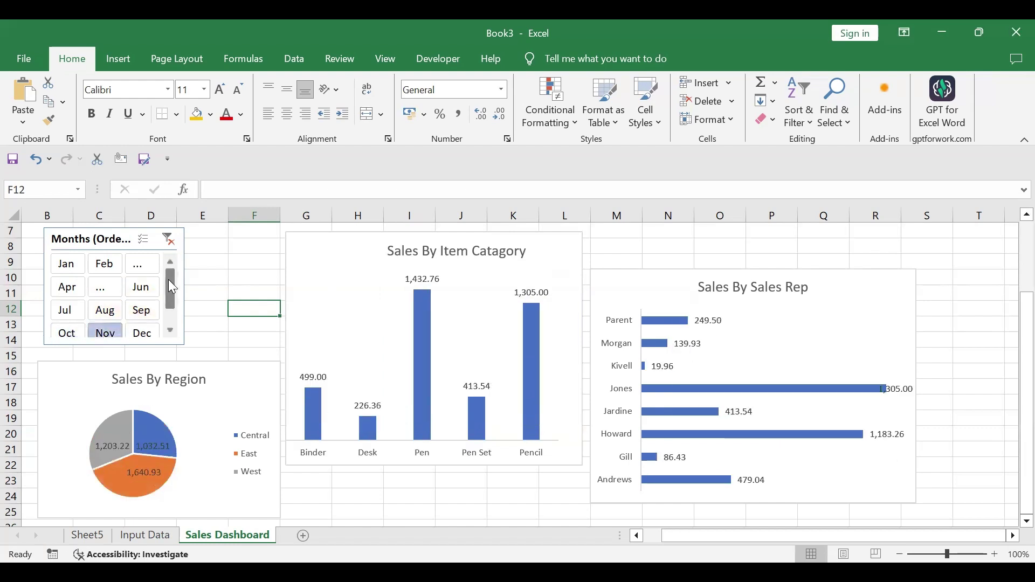
pyautogui.click(169, 240)
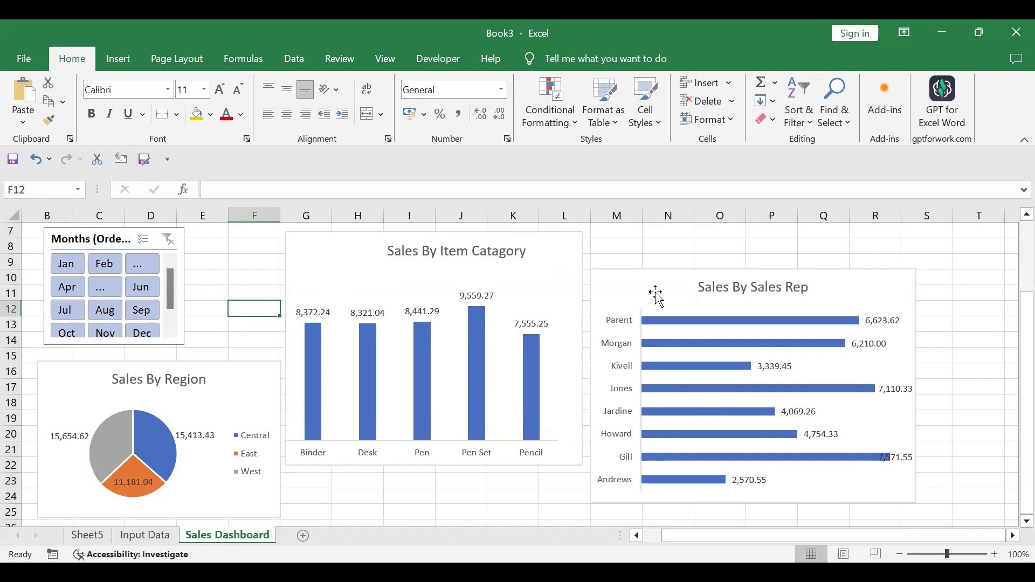
# Step: Narrow the Sales By Item Catagory chart and fit the Sales By Sales Rep chart beside it from row 8, across columns L to Q
pyautogui.moveTo(656, 292); pyautogui.dragTo(654, 263)
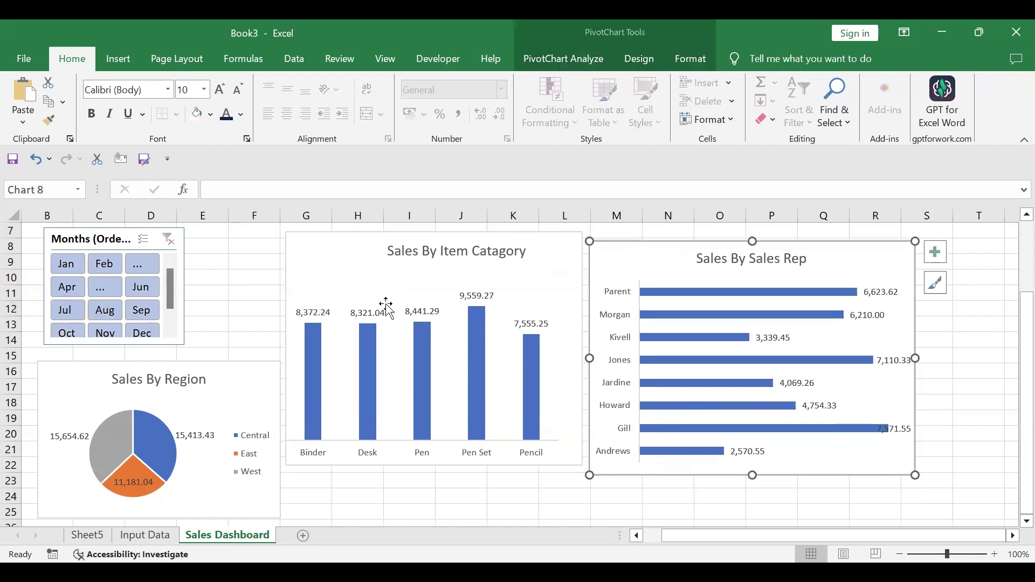
pyautogui.click(571, 362)
pyautogui.moveTo(583, 349); pyautogui.dragTo(559, 351)
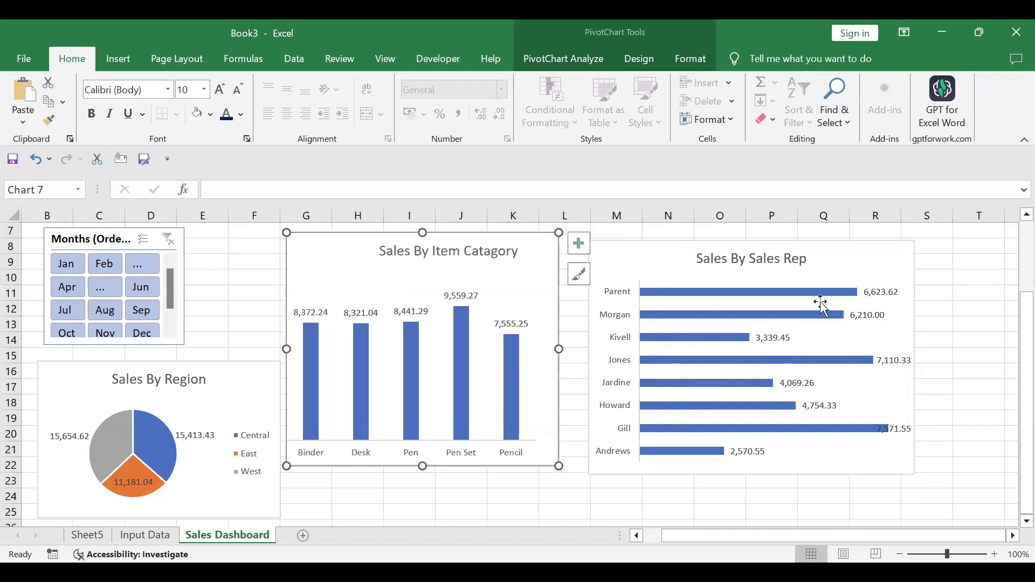
pyautogui.click(913, 359)
pyautogui.moveTo(915, 359); pyautogui.dragTo(851, 360)
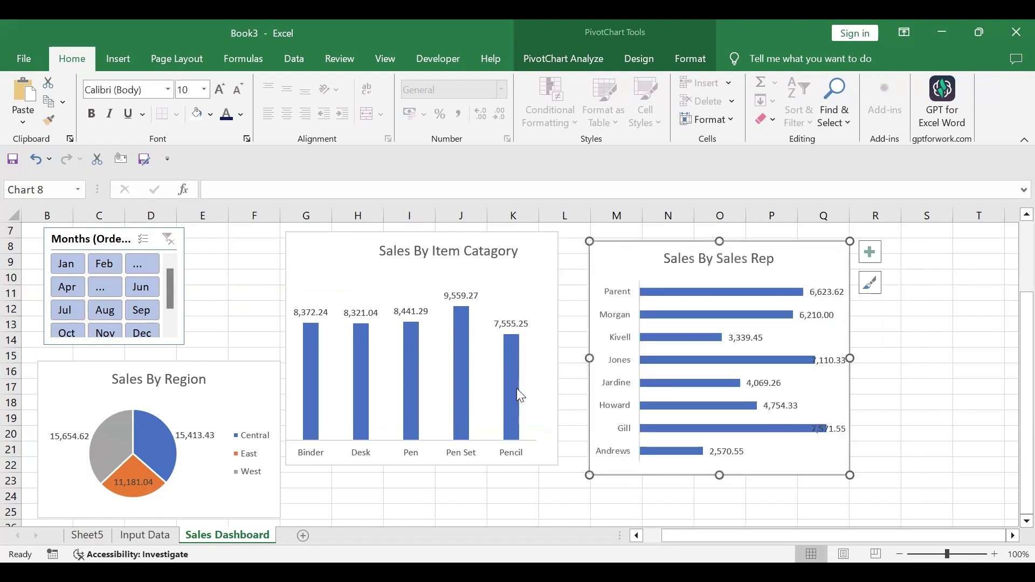
pyautogui.moveTo(643, 254); pyautogui.dragTo(622, 254)
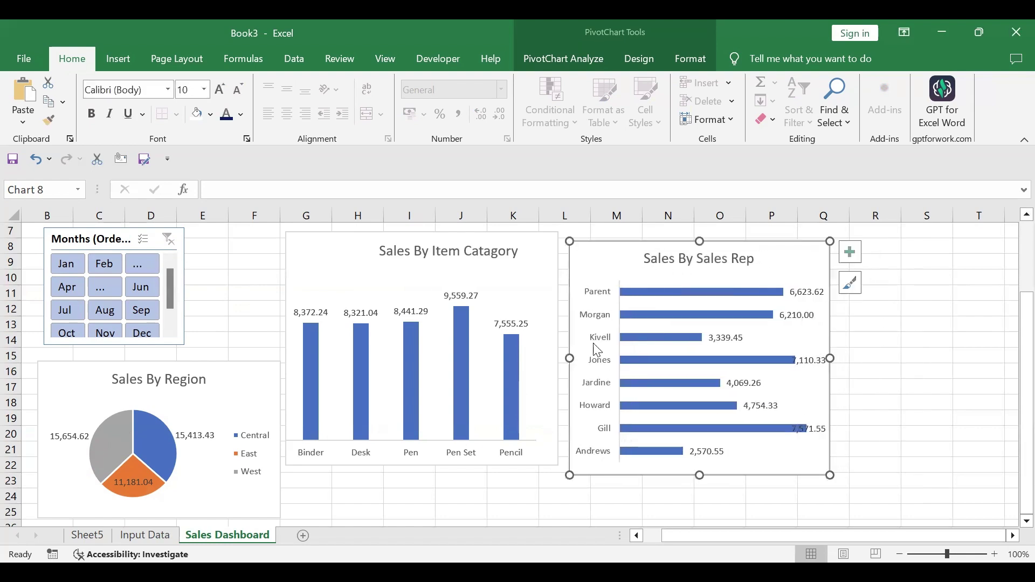
# Step: Narrow the Sales By Item Catagory chart to end in column K and resize the Sales By Sales Rep chart to L8:P25 beside it
pyautogui.click(558, 351)
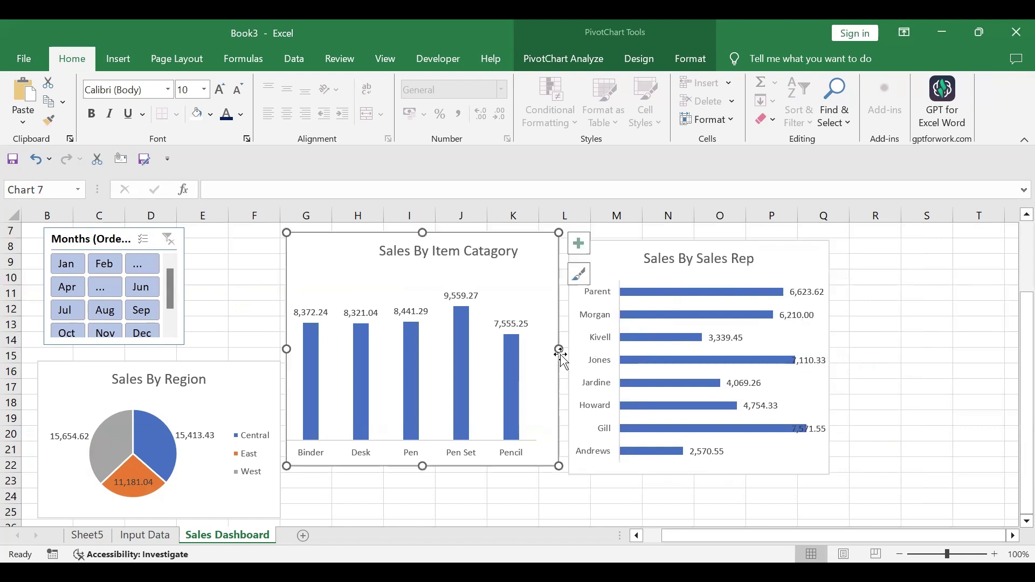
pyautogui.moveTo(558, 352); pyautogui.dragTo(533, 351)
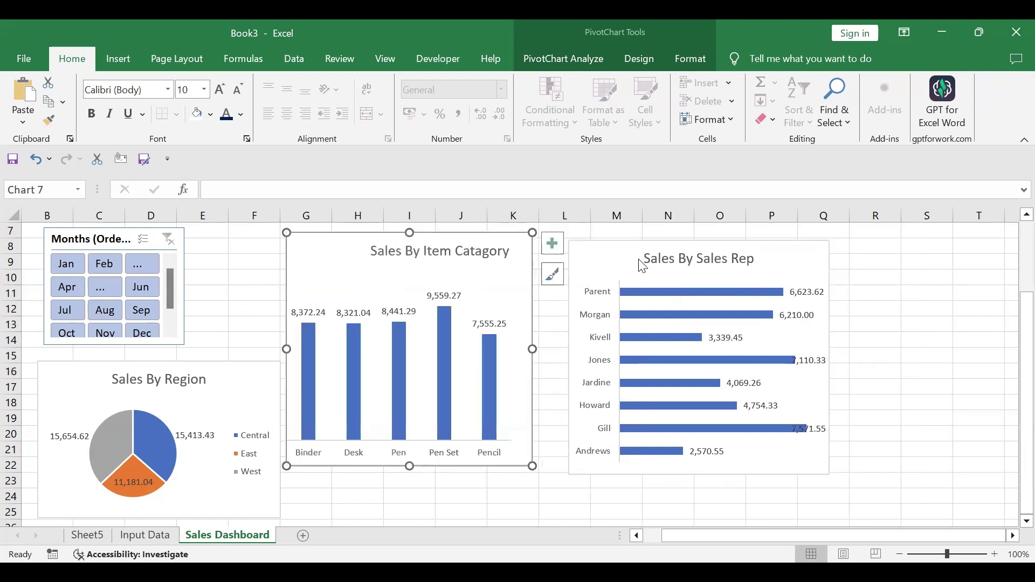
pyautogui.moveTo(622, 259); pyautogui.dragTo(596, 258)
pyautogui.moveTo(804, 359); pyautogui.dragTo(762, 359)
pyautogui.moveTo(650, 474); pyautogui.dragTo(653, 511)
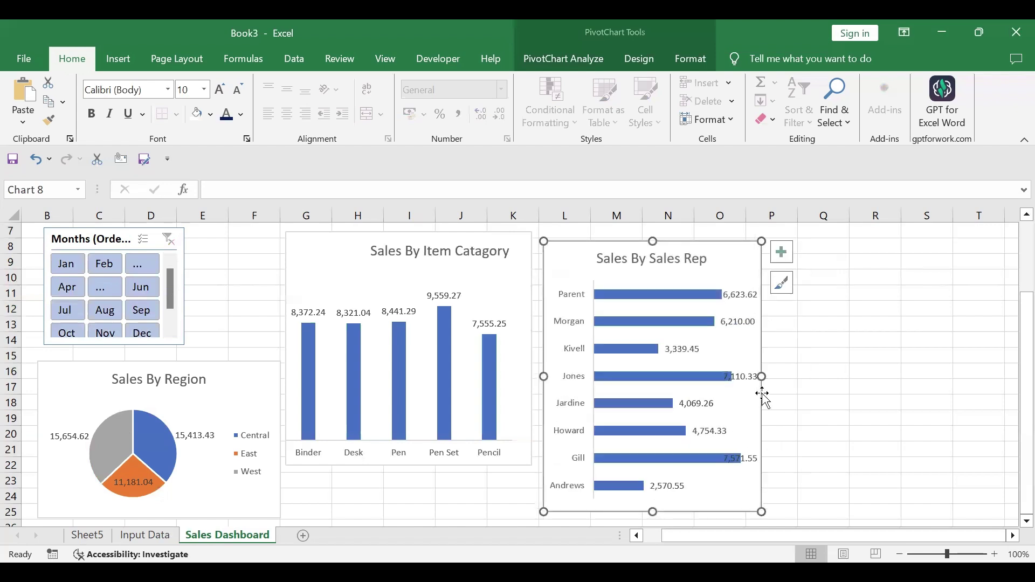
pyautogui.moveTo(763, 377); pyautogui.dragTo(769, 376)
pyautogui.click(448, 493)
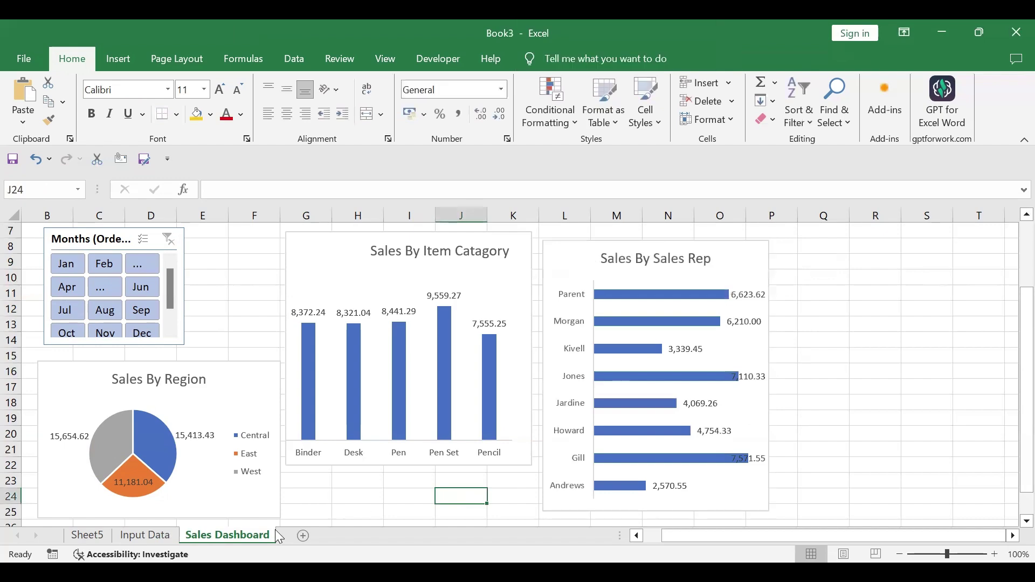
# Step: Insert a 2-D clustered bar PivotChart from the month PivotTable on Sheet5 and hide all its field buttons
pyautogui.click(99, 538)
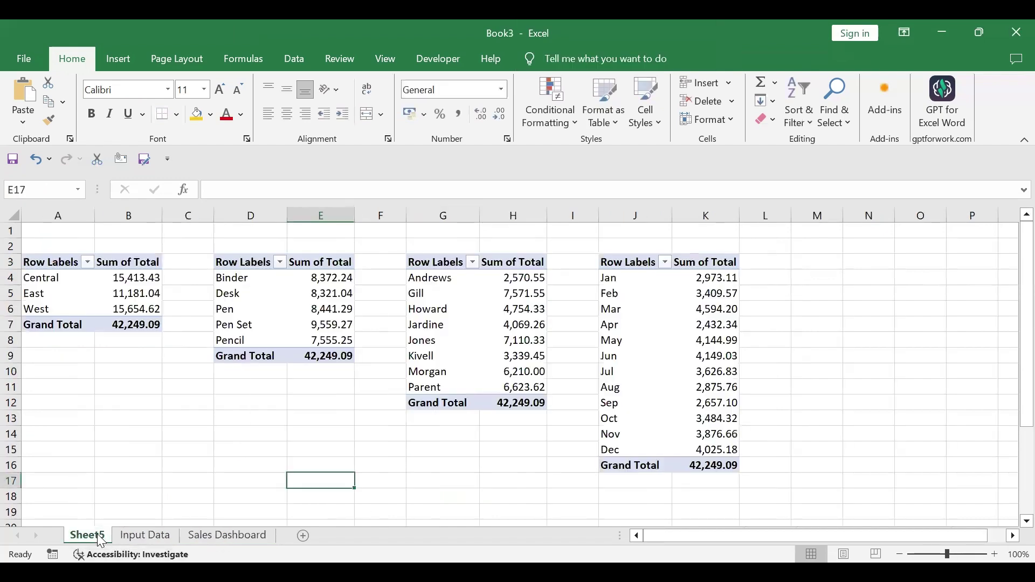
pyautogui.click(632, 305)
pyautogui.click(119, 64)
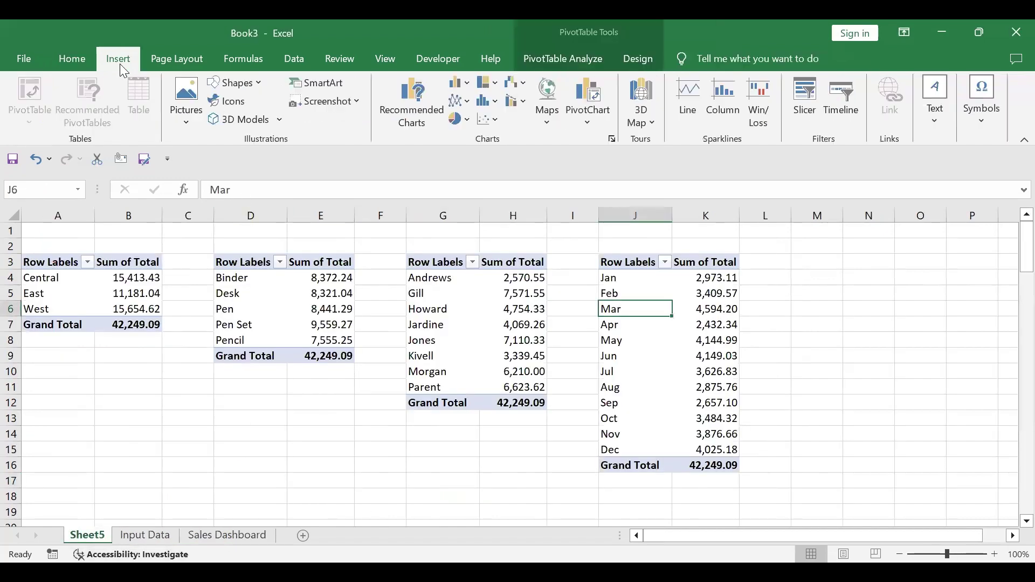
pyautogui.click(469, 84)
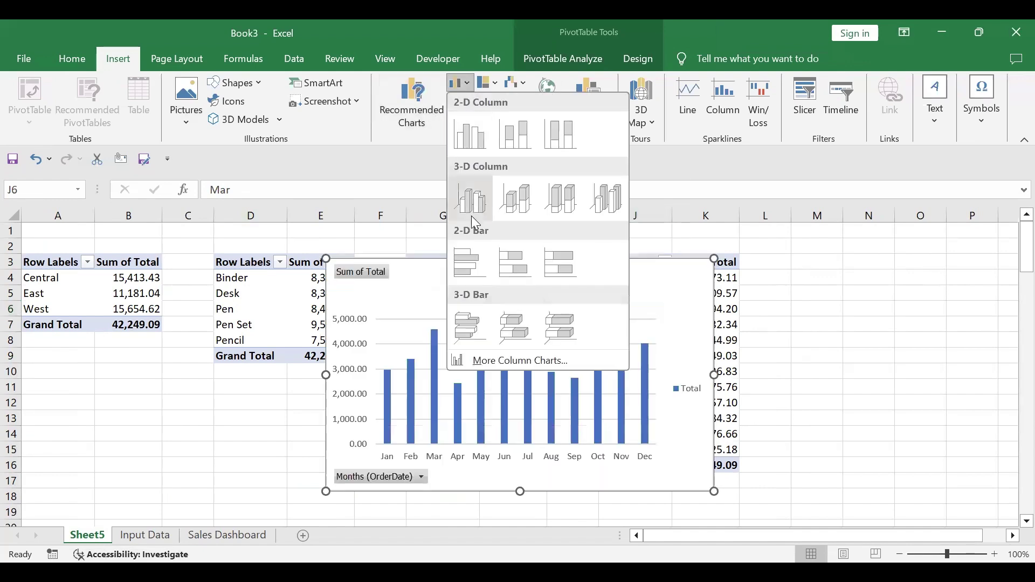
pyautogui.click(470, 264)
pyautogui.rightClick(376, 271)
pyautogui.click(442, 462)
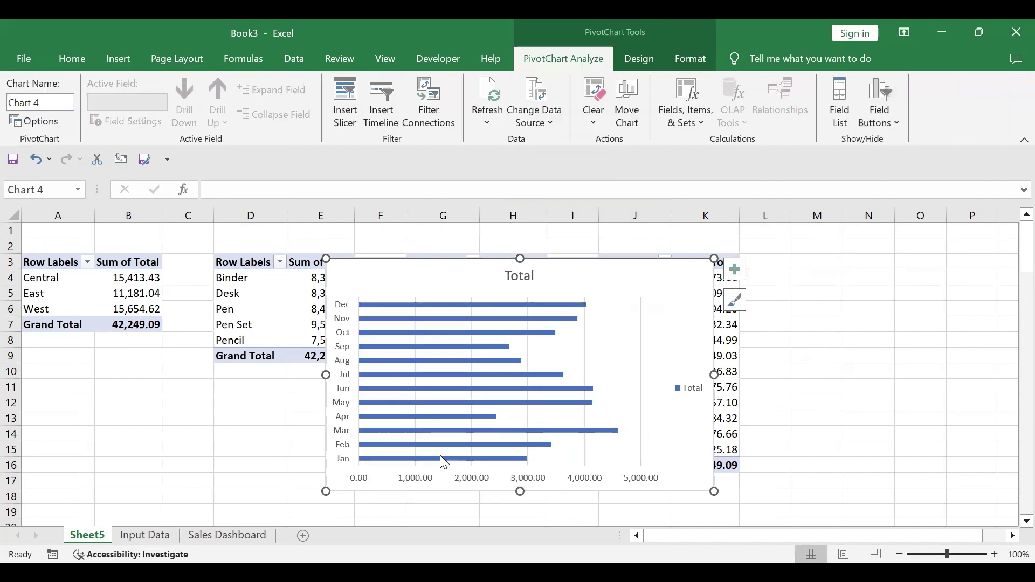
# Step: Remove the legend and the gridlines from the month bar chart
pyautogui.click(691, 396)
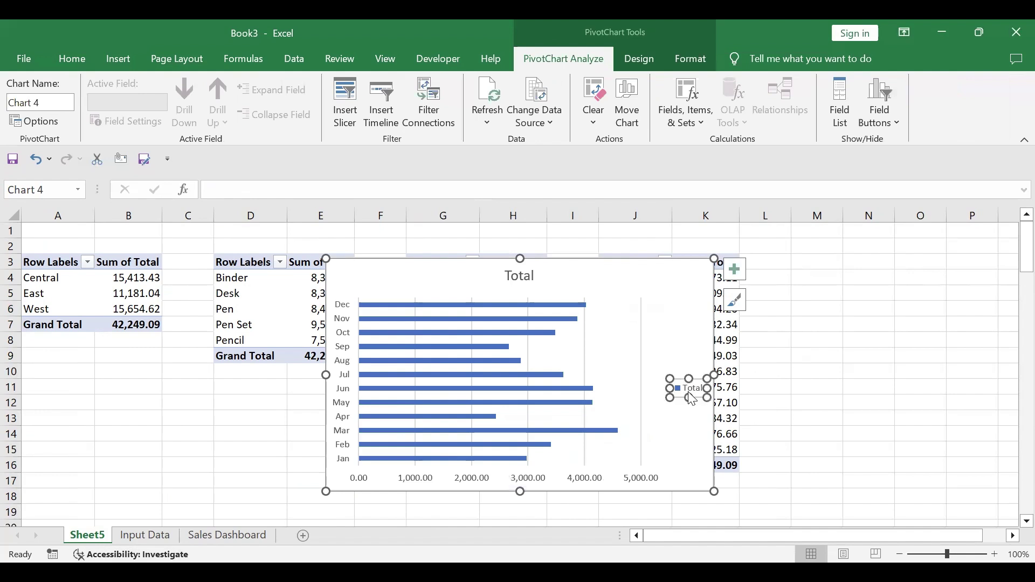
pyautogui.press('Delete')
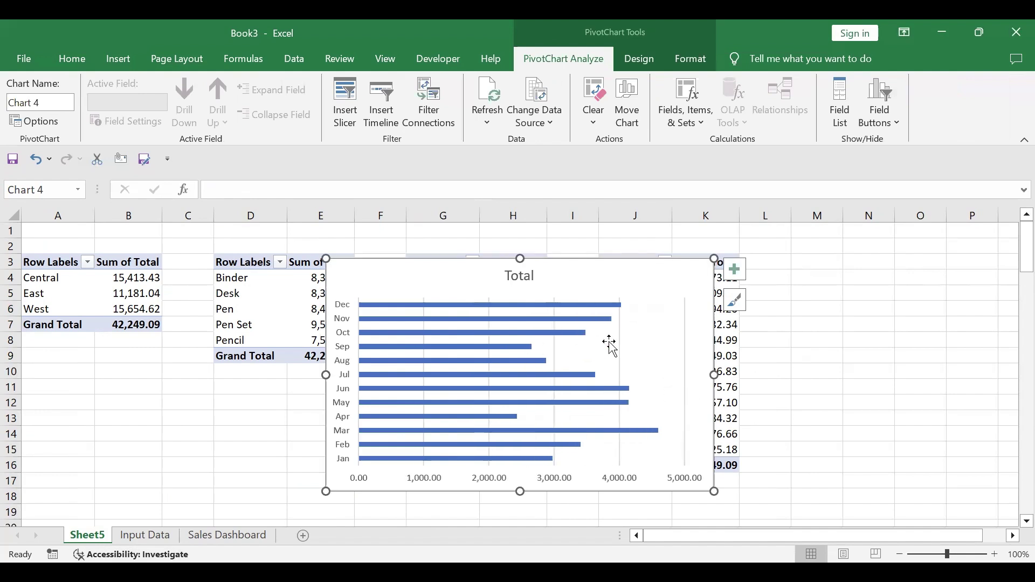
pyautogui.click(626, 346)
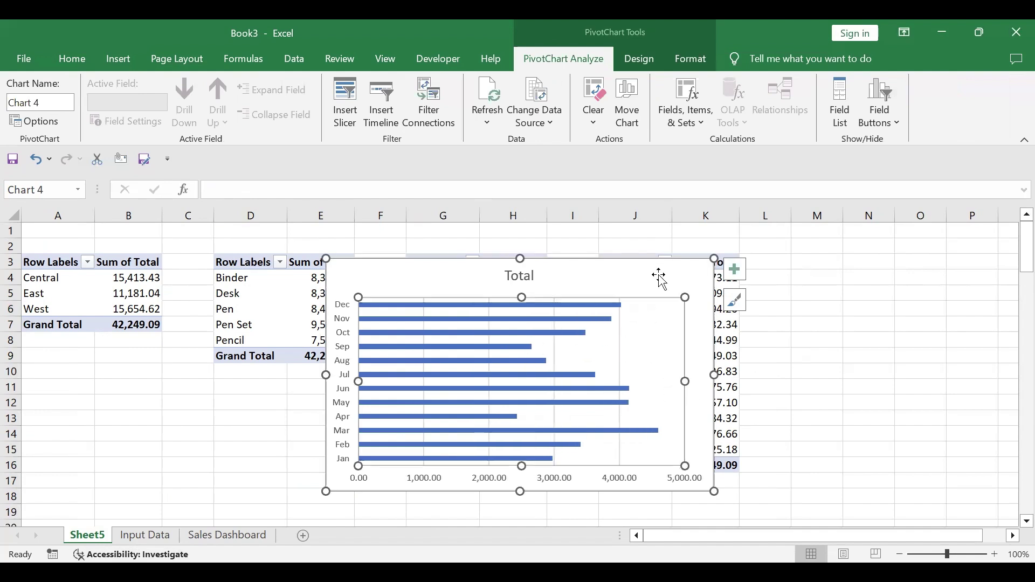
pyautogui.click(735, 269)
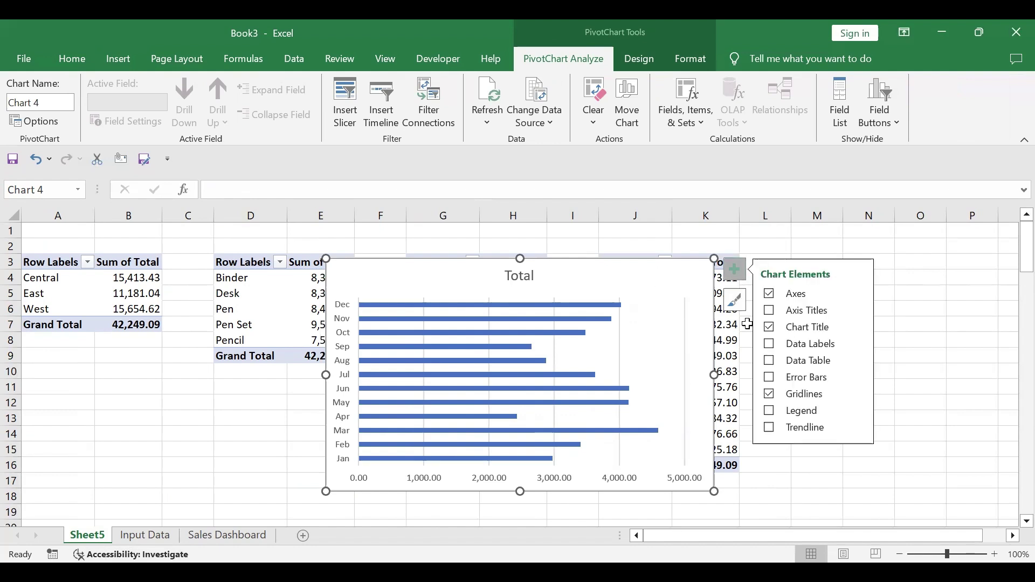
pyautogui.click(774, 395)
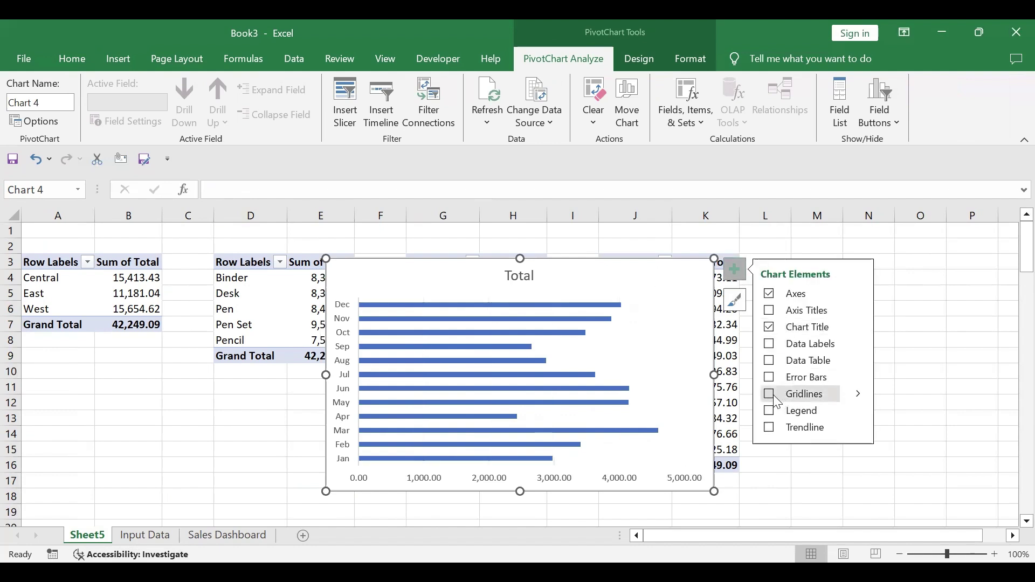
# Step: Delete the month chart's horizontal value axis and add data labels to its bars
pyautogui.click(555, 484)
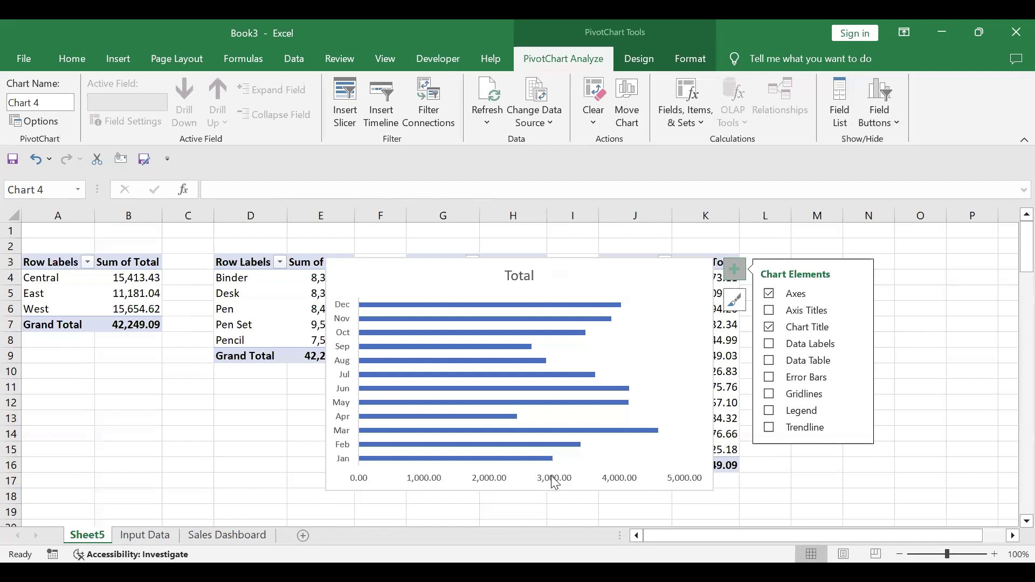
pyautogui.press('Delete')
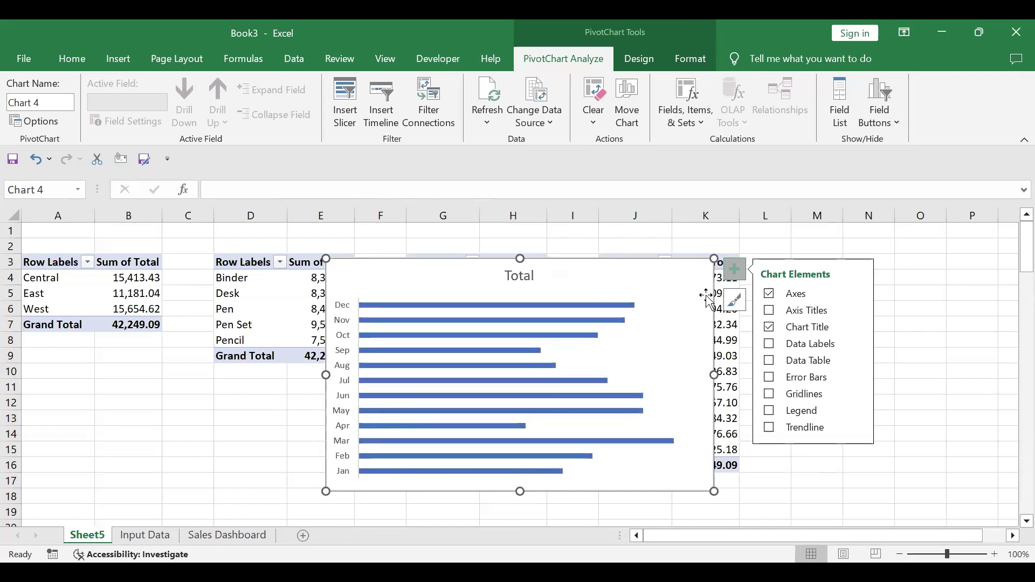
pyautogui.click(807, 351)
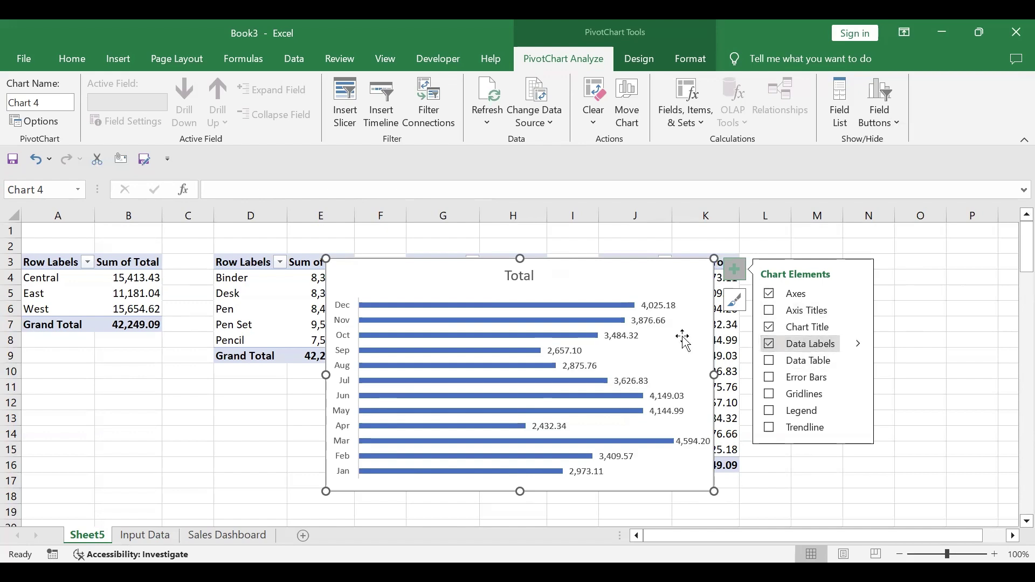
# Step: Change the month chart's title to "MonthWise Sales"
pyautogui.click(523, 276)
pyautogui.moveTo(509, 278); pyautogui.dragTo(532, 276)
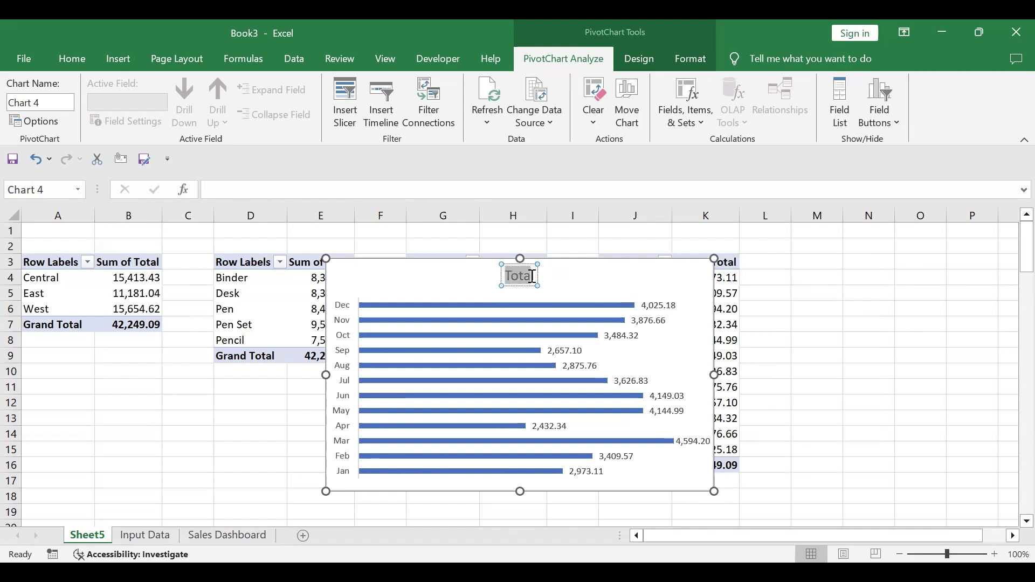
pyautogui.write('Sa')
pyautogui.press('BackSpace')
pyautogui.press('BackSpace')
pyautogui.write('Month')
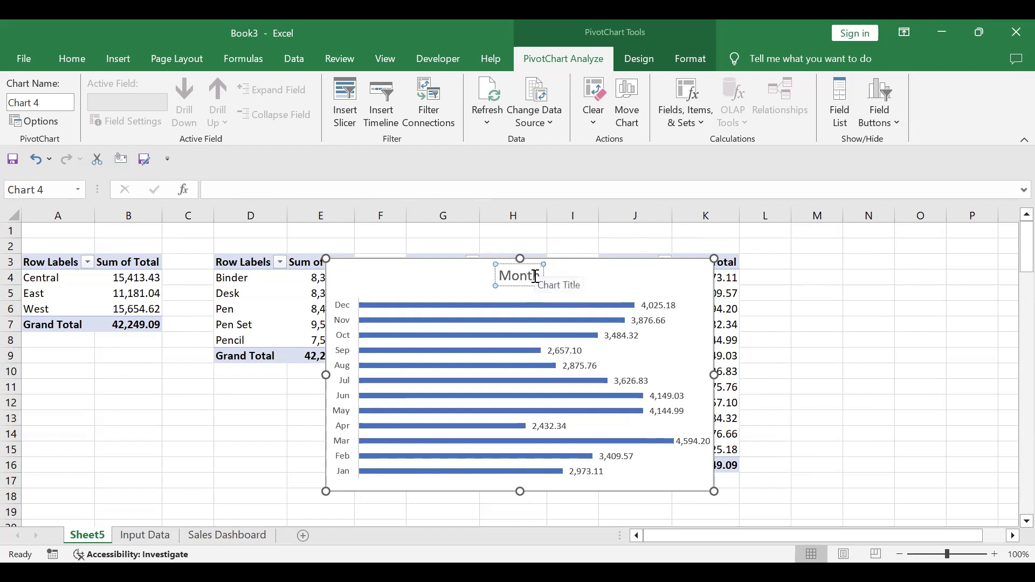
pyautogui.write('Wise')
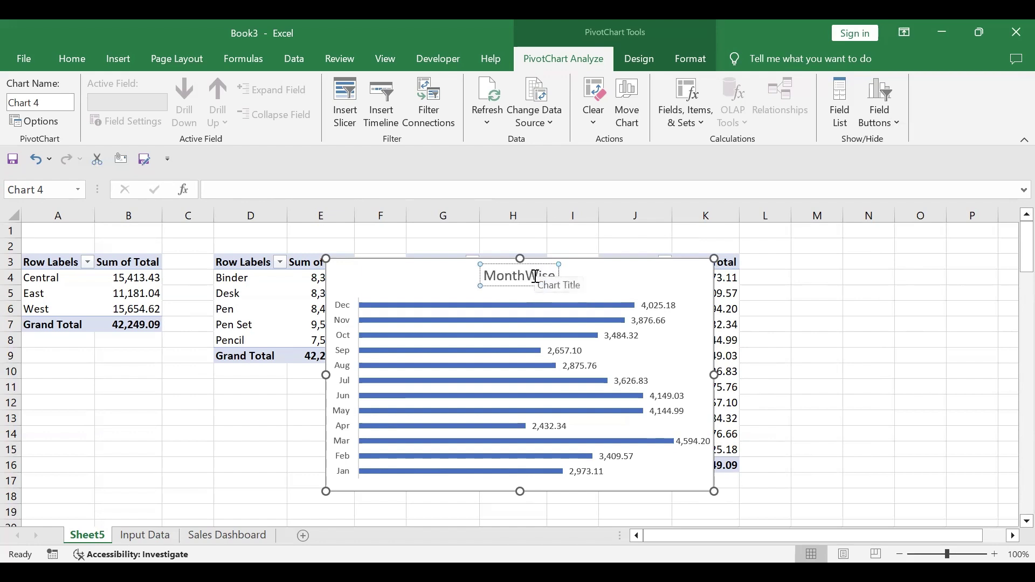
pyautogui.write(' Sales')
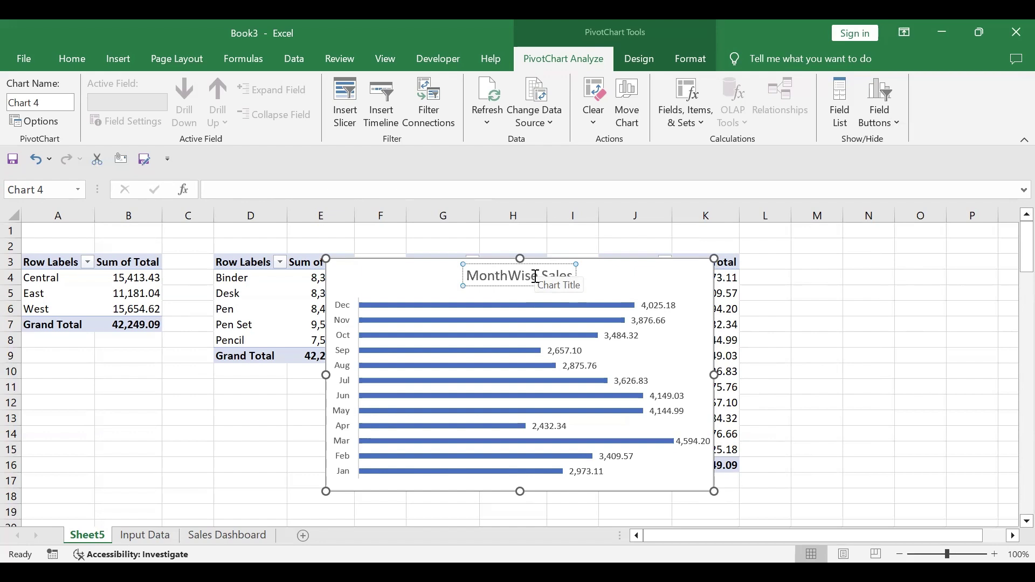
pyautogui.click(386, 285)
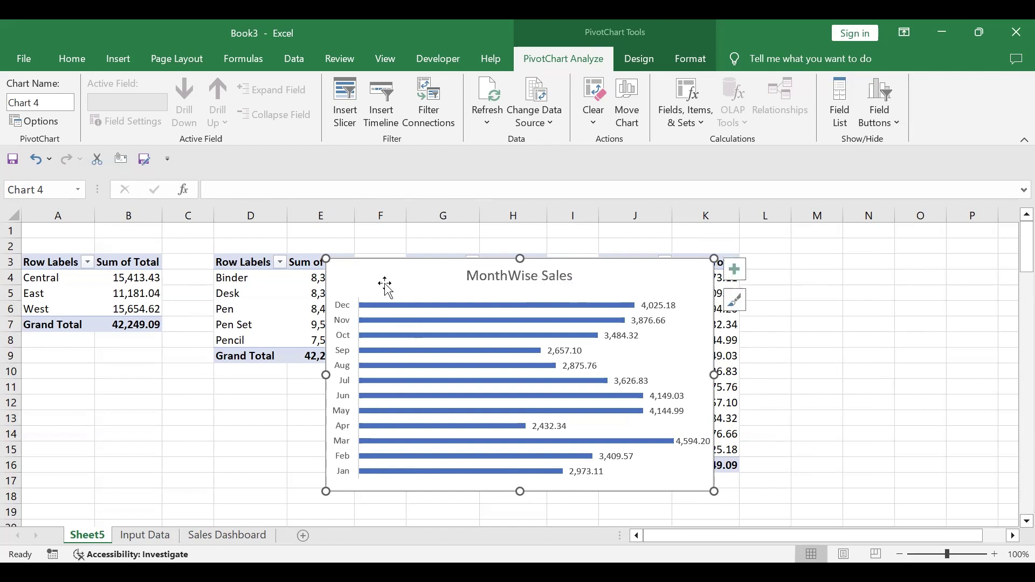
# Step: Cut the MonthWise Sales chart from Sheet5 and paste it at cell Q8 of the Sales Dashboard sheet
pyautogui.hotkey('ctrl', 'x')
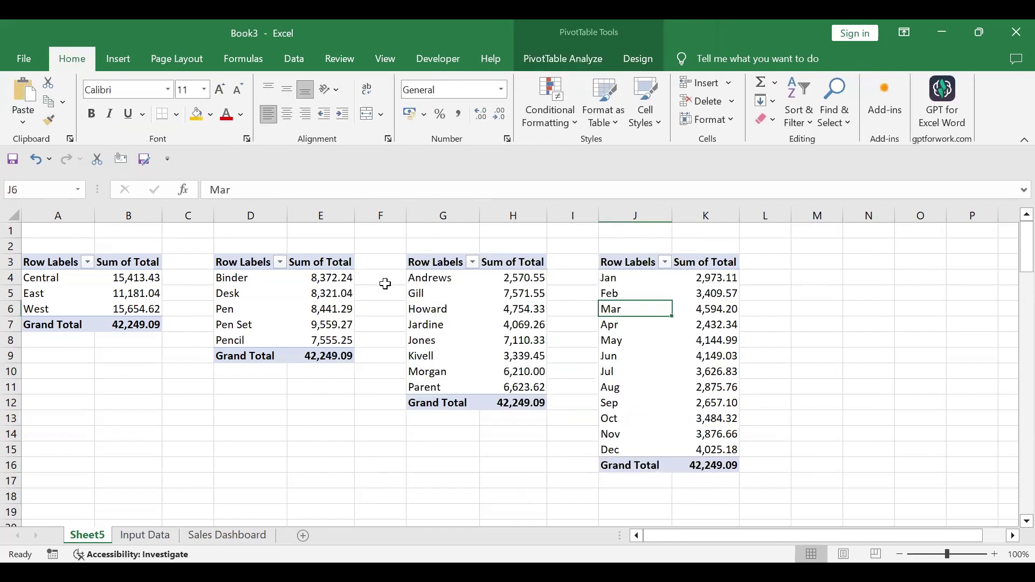
pyautogui.click(226, 535)
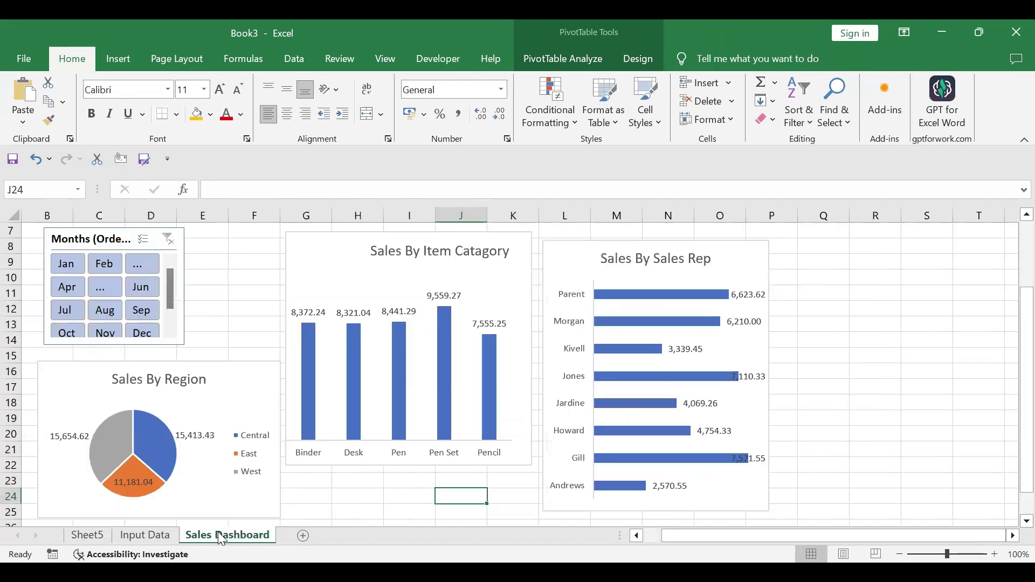
pyautogui.click(826, 258)
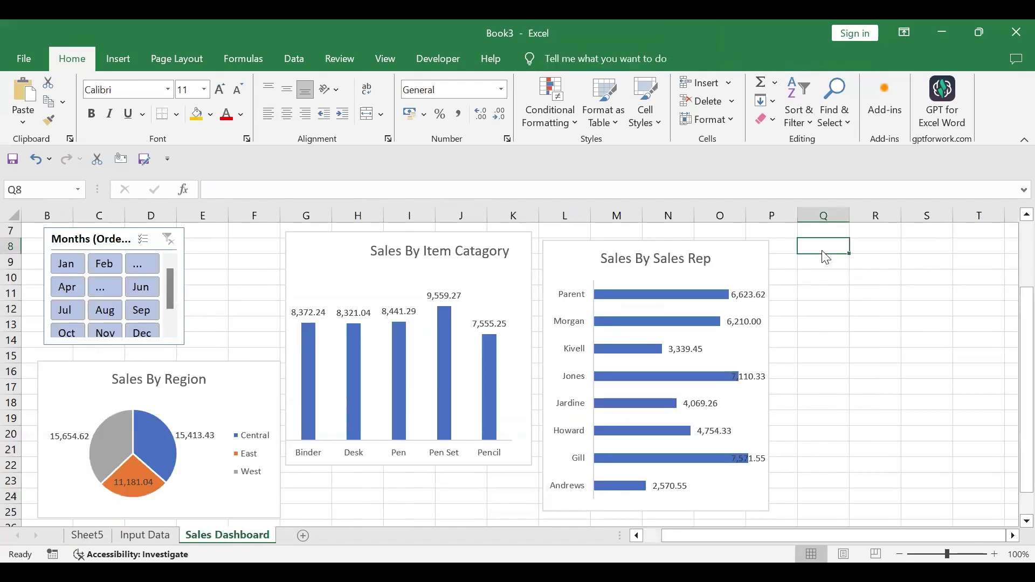
pyautogui.hotkey('ctrl', 'v')
# Step: Shrink the MonthWise Sales chart and place it beside the Sales By Sales Rep chart, across columns P to U and rows 8 to 22
pyautogui.moveTo(796, 537); pyautogui.dragTo(875, 539)
pyautogui.moveTo(904, 254); pyautogui.dragTo(888, 259)
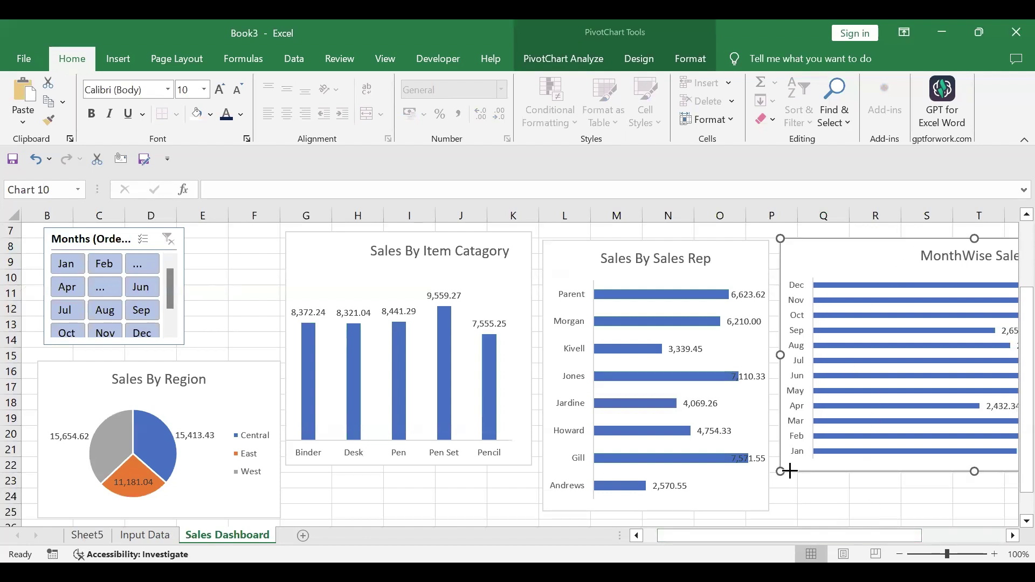
pyautogui.moveTo(781, 472); pyautogui.dragTo(819, 470)
pyautogui.moveTo(861, 536); pyautogui.dragTo(860, 358)
pyautogui.moveTo(859, 354); pyautogui.dragTo(742, 380)
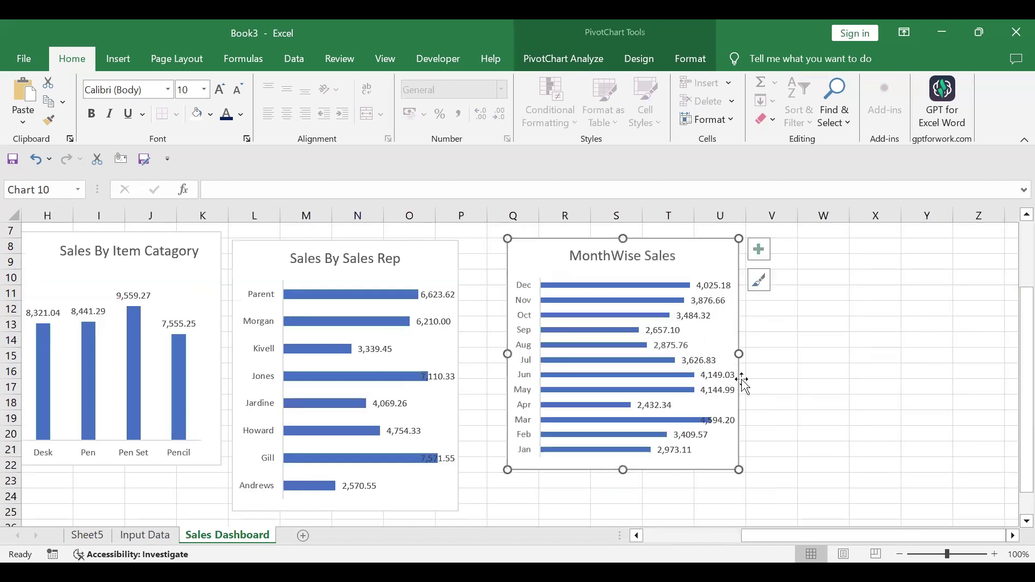
pyautogui.moveTo(654, 258); pyautogui.dragTo(684, 261)
pyautogui.moveTo(837, 538); pyautogui.dragTo(760, 537)
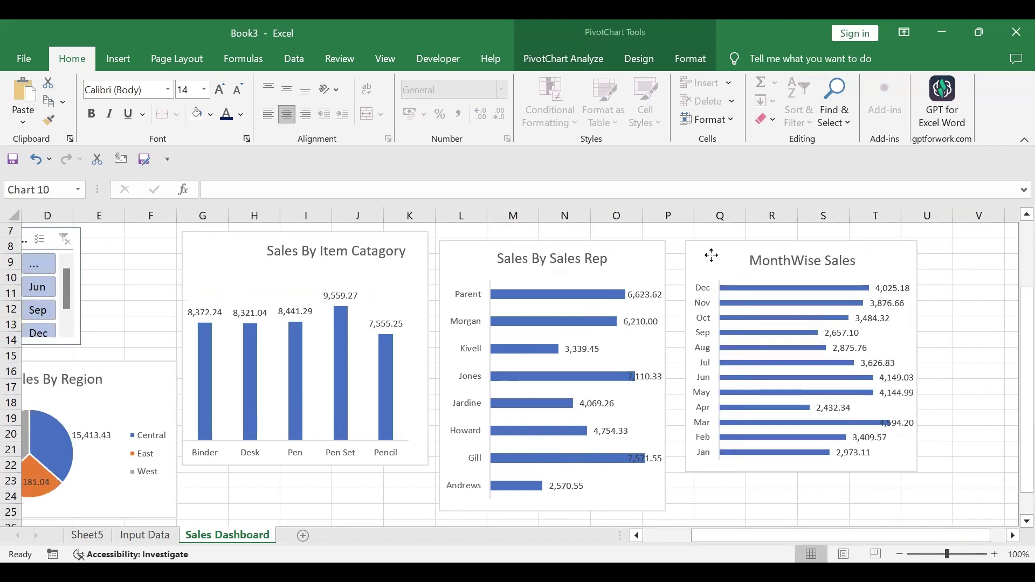
# Step: Extend the MonthWise Sales chart down to row 25, and shift the month slicer and the Sales By Region chart slightly left
pyautogui.moveTo(712, 254); pyautogui.dragTo(708, 260)
pyautogui.moveTo(798, 478); pyautogui.dragTo(734, 537)
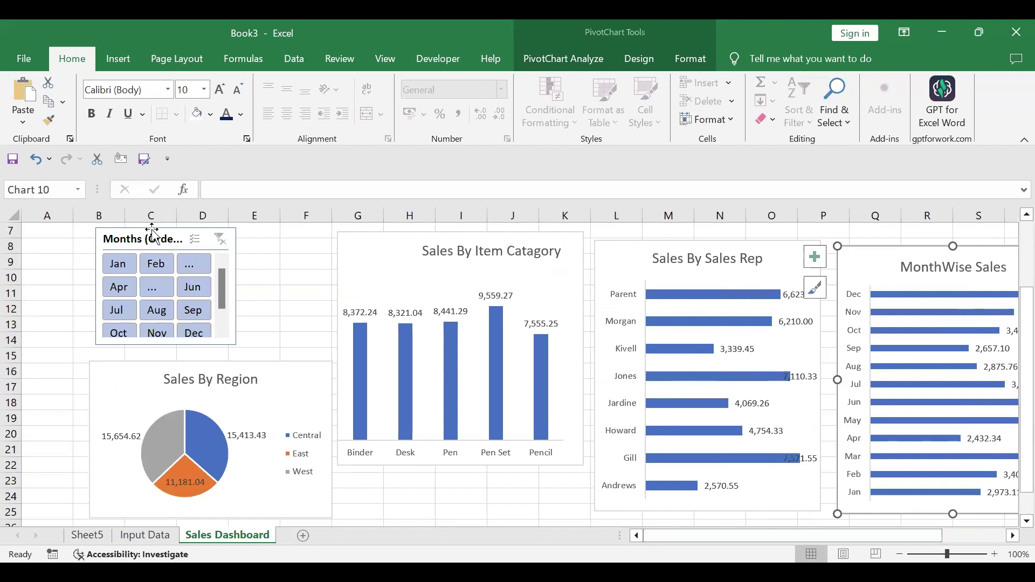
pyautogui.moveTo(159, 240); pyautogui.dragTo(129, 240)
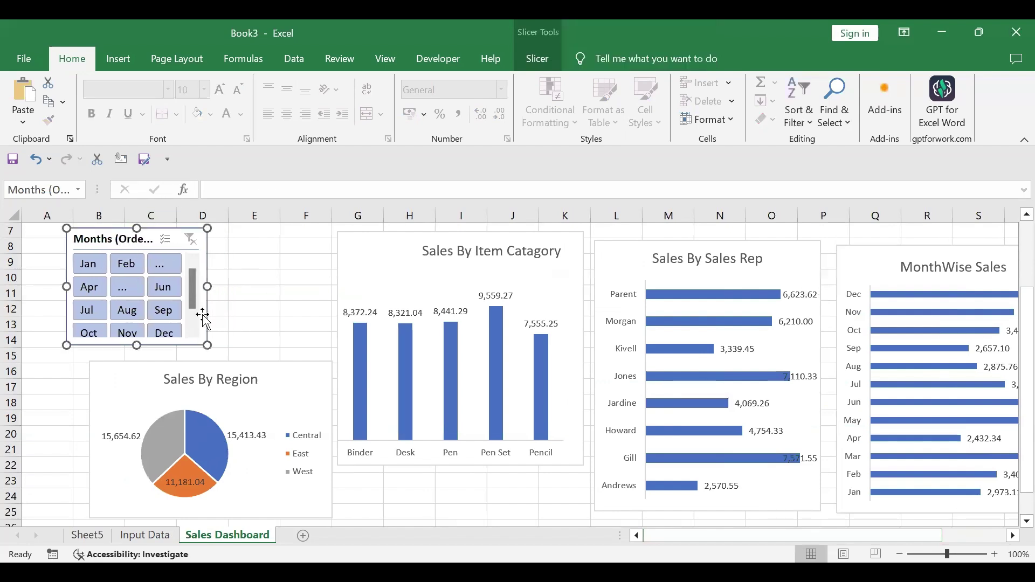
pyautogui.moveTo(265, 392); pyautogui.dragTo(225, 391)
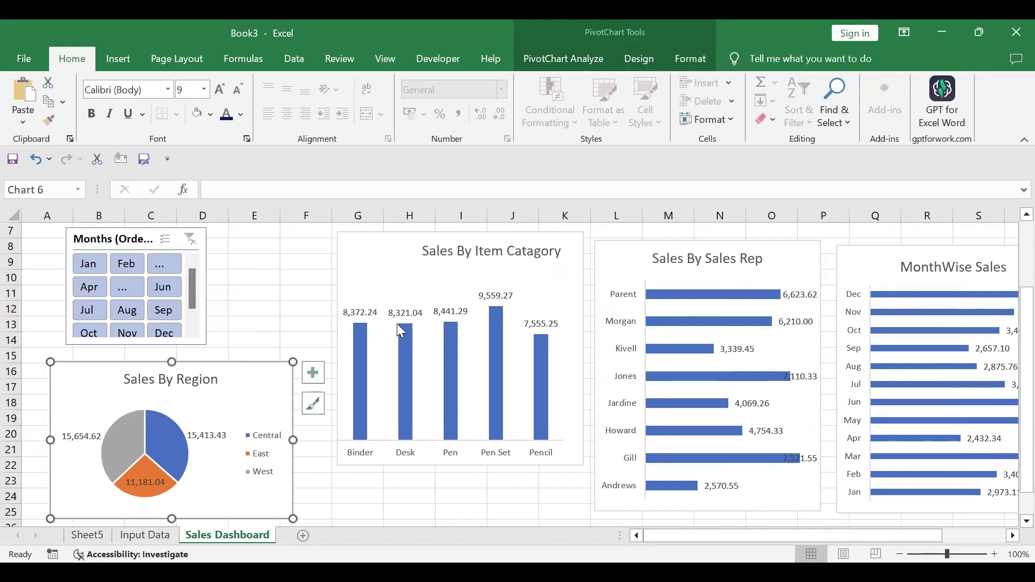
# Step: Shift the Sales By Item Catagory, Sales By Sales Rep and MonthWise Sales charts left to narrow the gaps between the dashboard charts
pyautogui.click(404, 422)
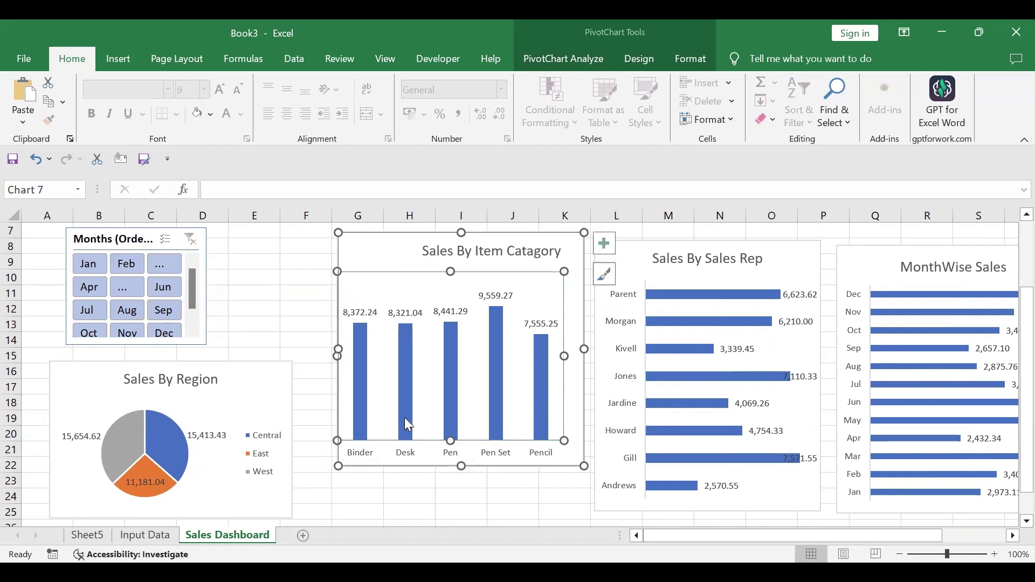
pyautogui.click(429, 511)
pyautogui.moveTo(573, 263); pyautogui.dragTo(540, 263)
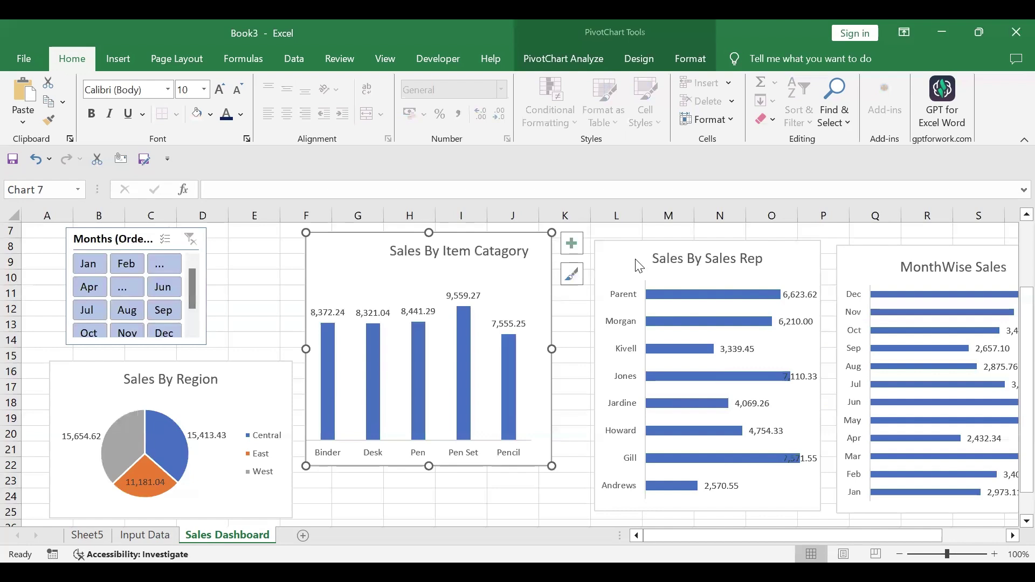
pyautogui.moveTo(619, 260); pyautogui.dragTo(592, 260)
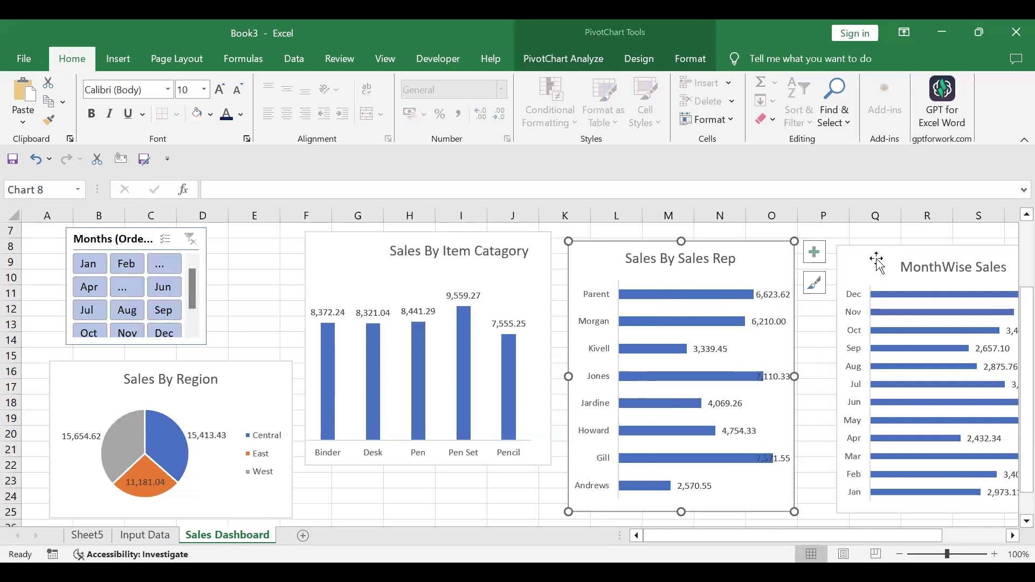
pyautogui.moveTo(850, 259); pyautogui.dragTo(816, 259)
pyautogui.moveTo(847, 533); pyautogui.dragTo(819, 536)
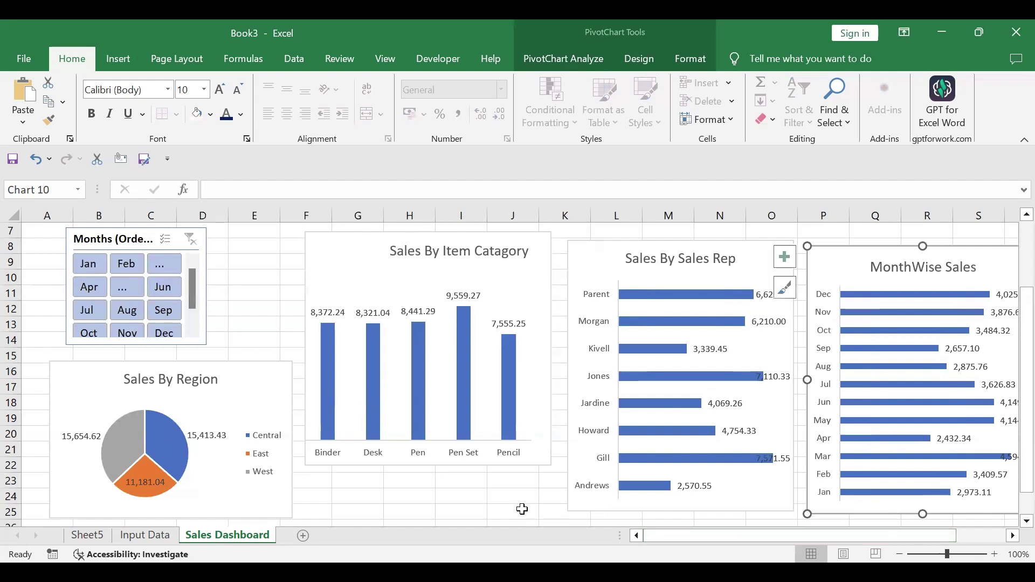
pyautogui.click(254, 388)
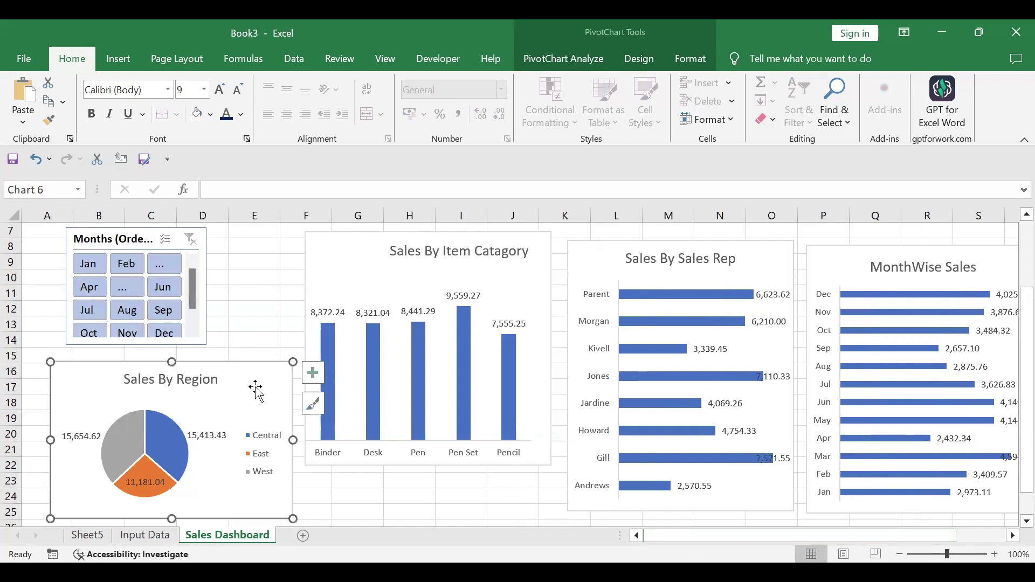
# Step: Center the title of the Sales By Item Catagory chart and shift its plot area slightly right within the chart
pyautogui.click(358, 259)
pyautogui.click(422, 251)
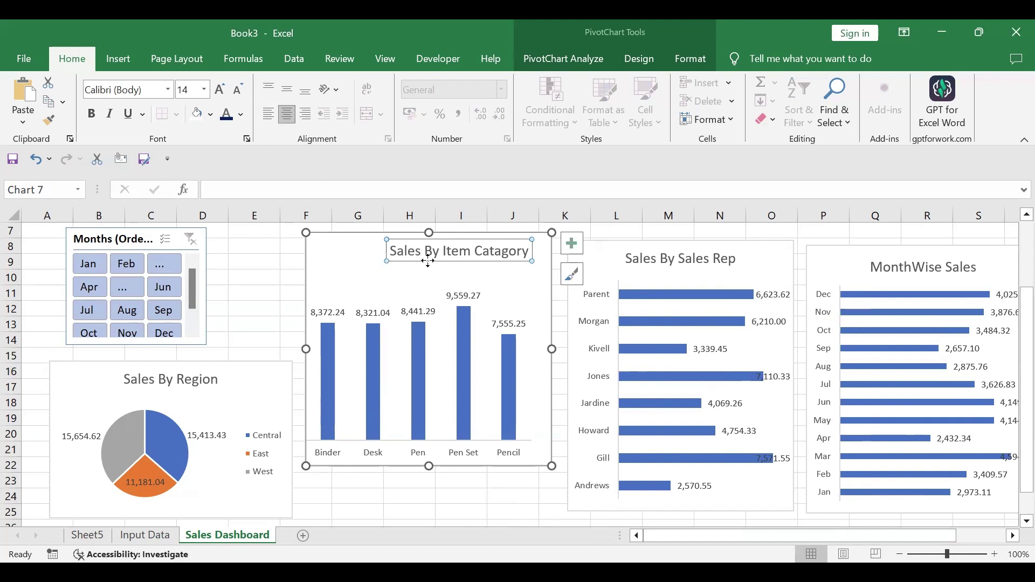
pyautogui.moveTo(402, 261); pyautogui.dragTo(402, 262)
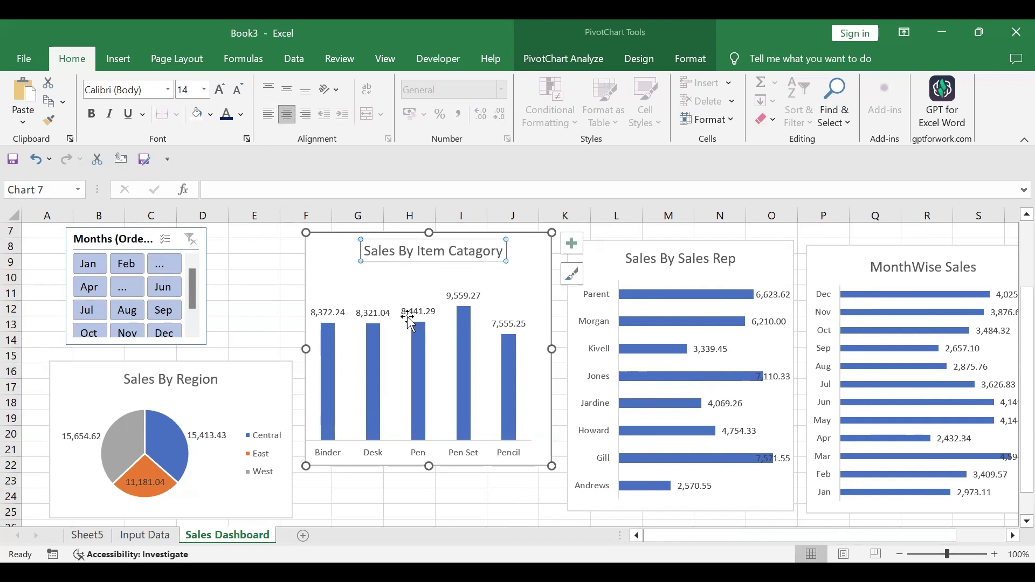
pyautogui.click(399, 333)
pyautogui.moveTo(422, 337); pyautogui.dragTo(421, 340)
# Step: Format the Sales By Item Catagory chart title as bold, italic and red
pyautogui.click(416, 258)
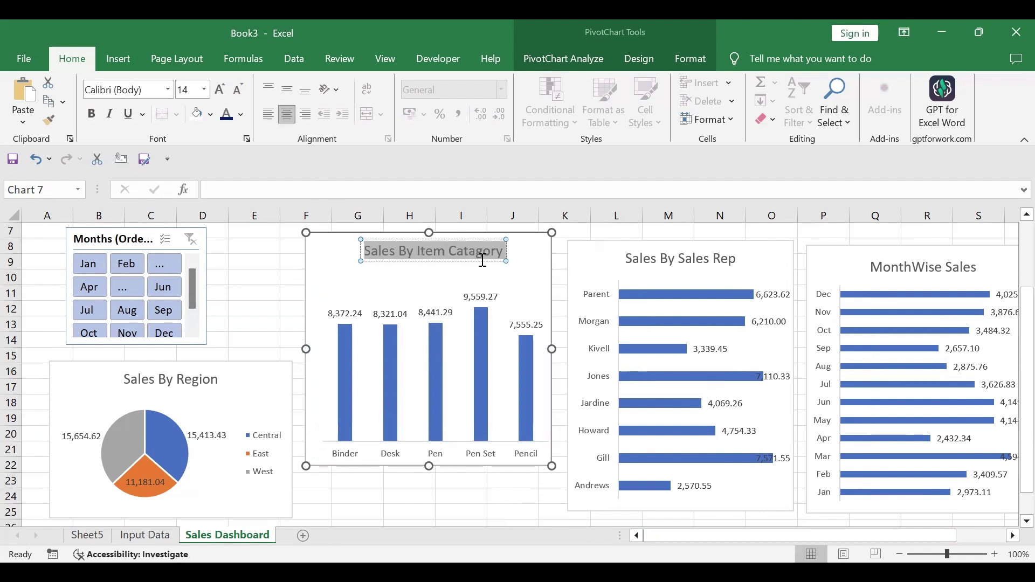
pyautogui.click(96, 121)
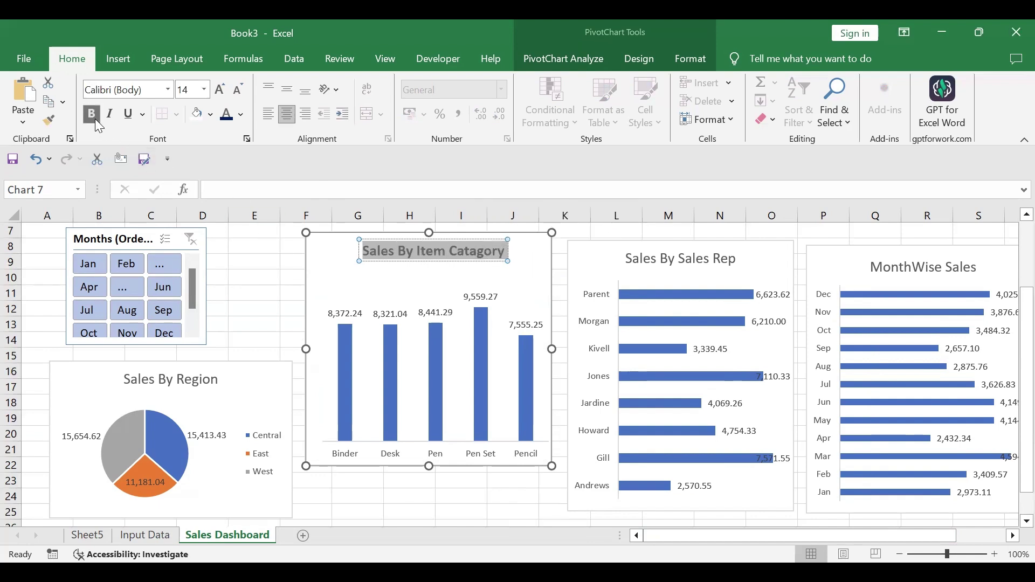
pyautogui.click(110, 118)
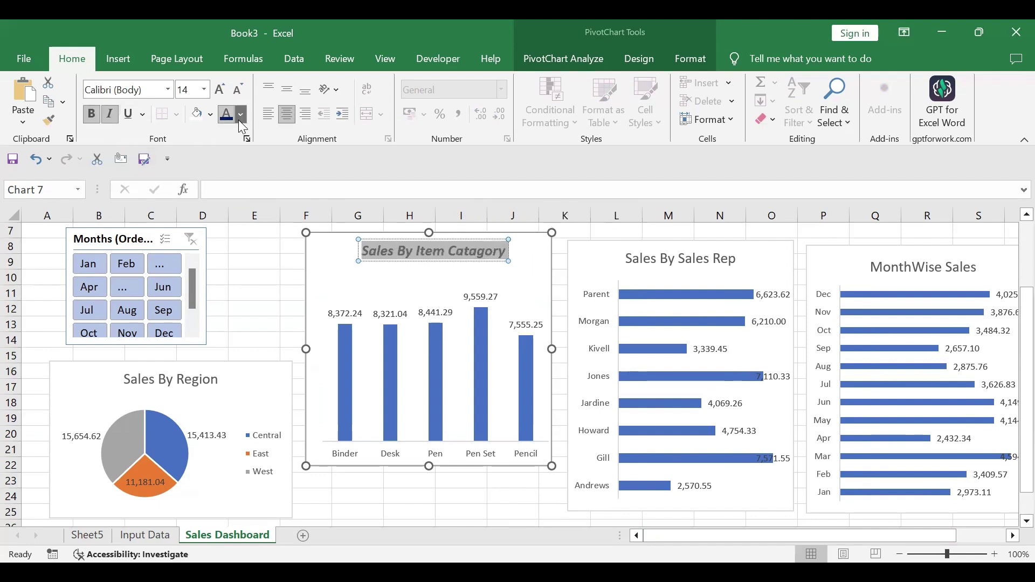
pyautogui.click(240, 115)
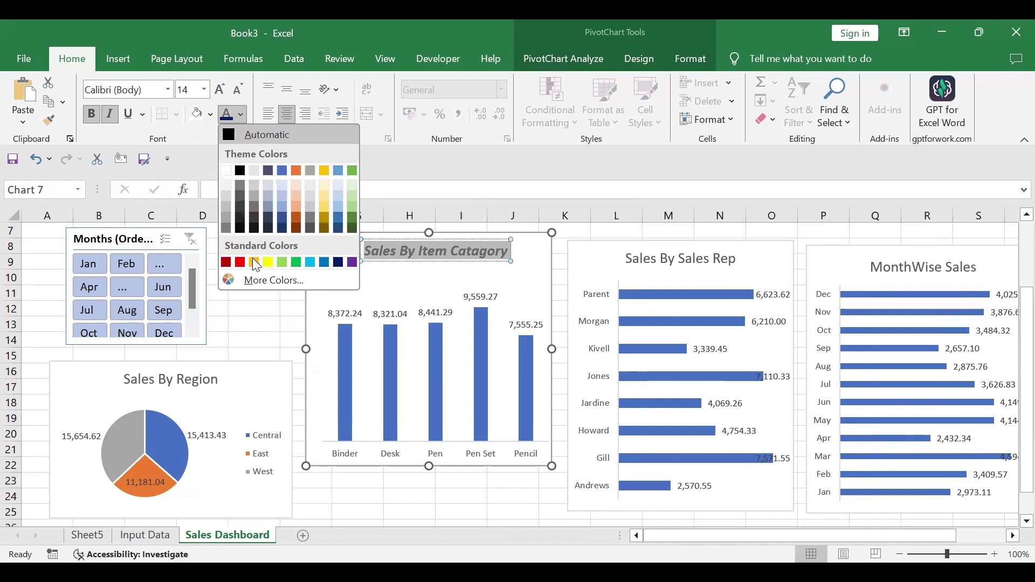
pyautogui.click(239, 264)
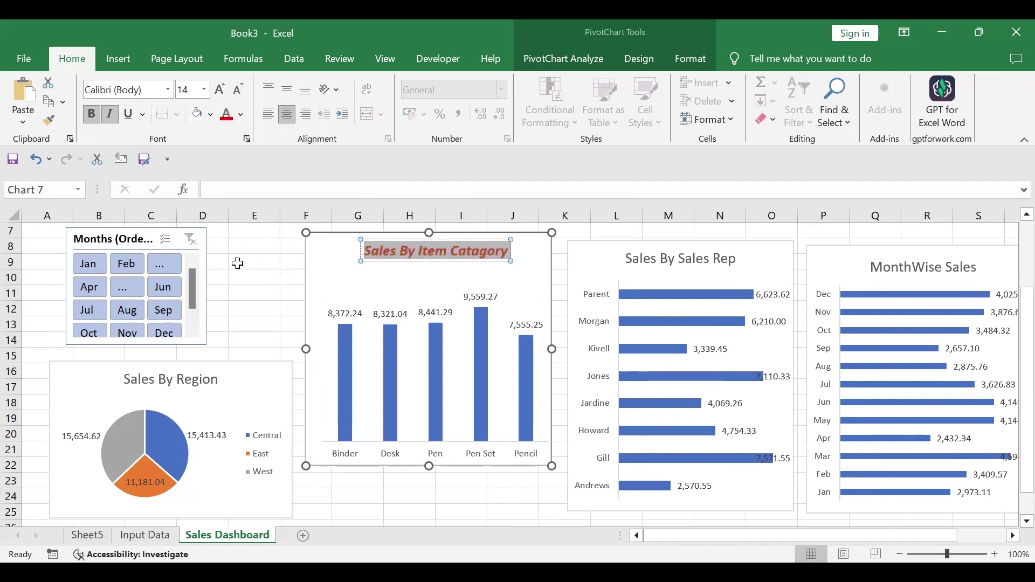
# Step: Copy the bold italic red title format to the Sales By Sales Rep, MonthWise Sales and Sales By Region chart titles with Format Painter
pyautogui.click(53, 128)
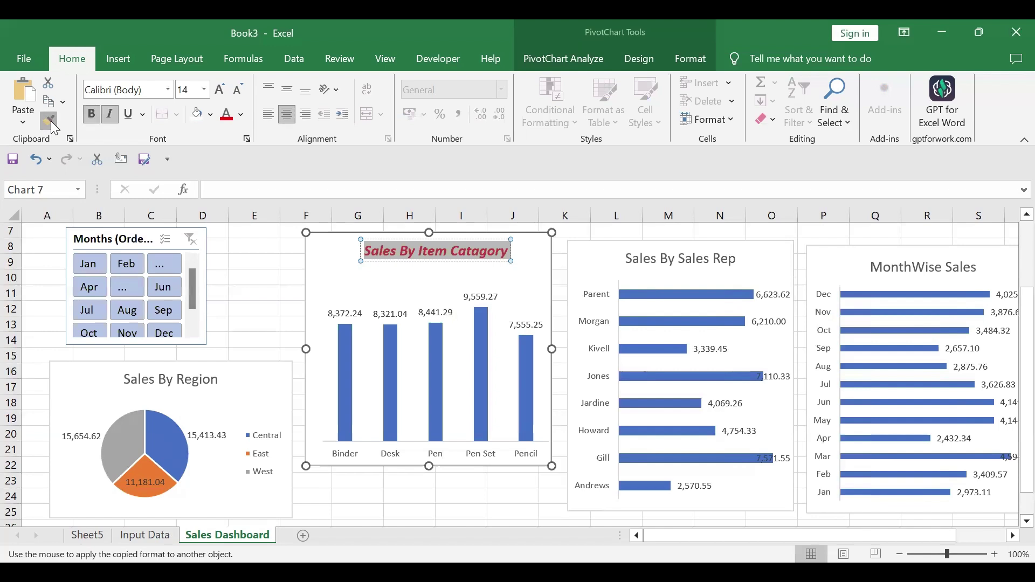
pyautogui.click(635, 257)
pyautogui.click(925, 267)
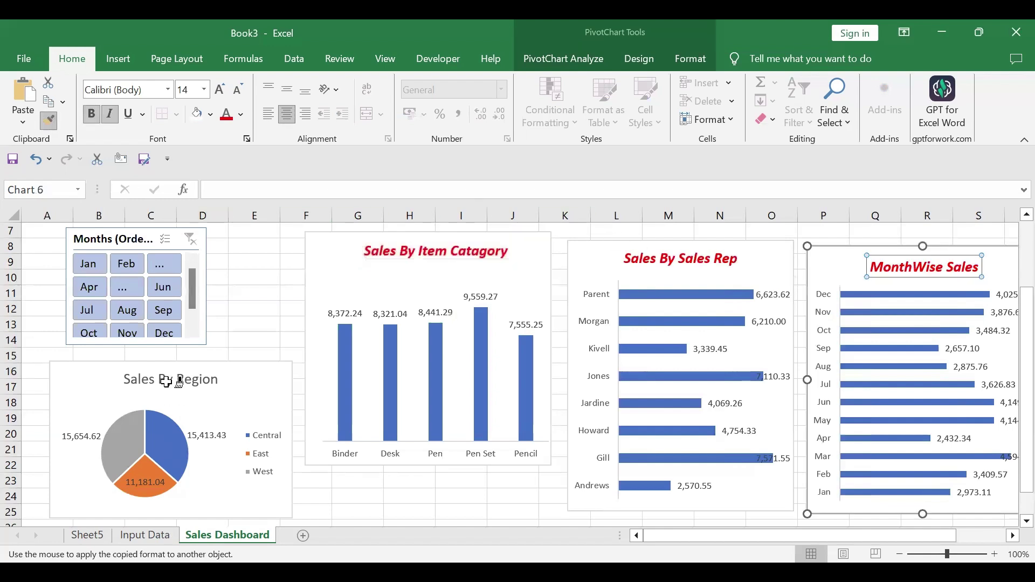
pyautogui.click(178, 379)
pyautogui.press('Escape')
# Step: Make the data labels of the Sales By Item Catagory chart bold
pyautogui.click(400, 313)
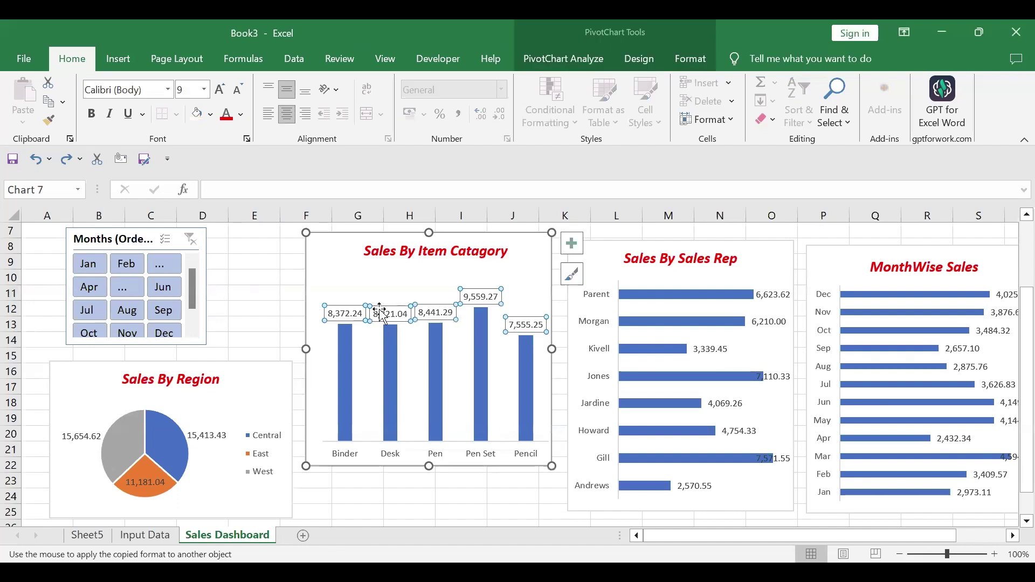
pyautogui.click(94, 120)
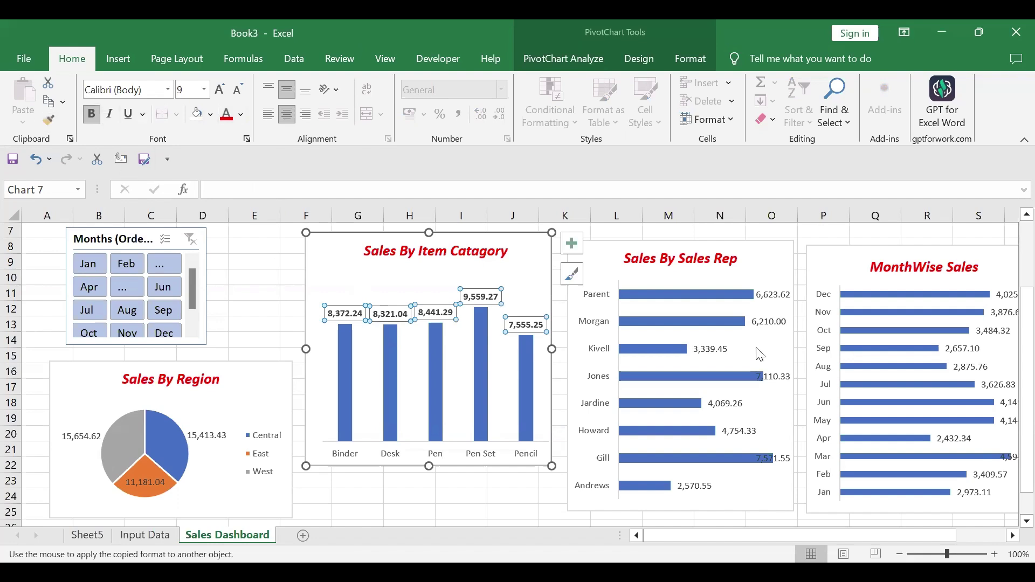
pyautogui.click(765, 317)
pyautogui.click(765, 313)
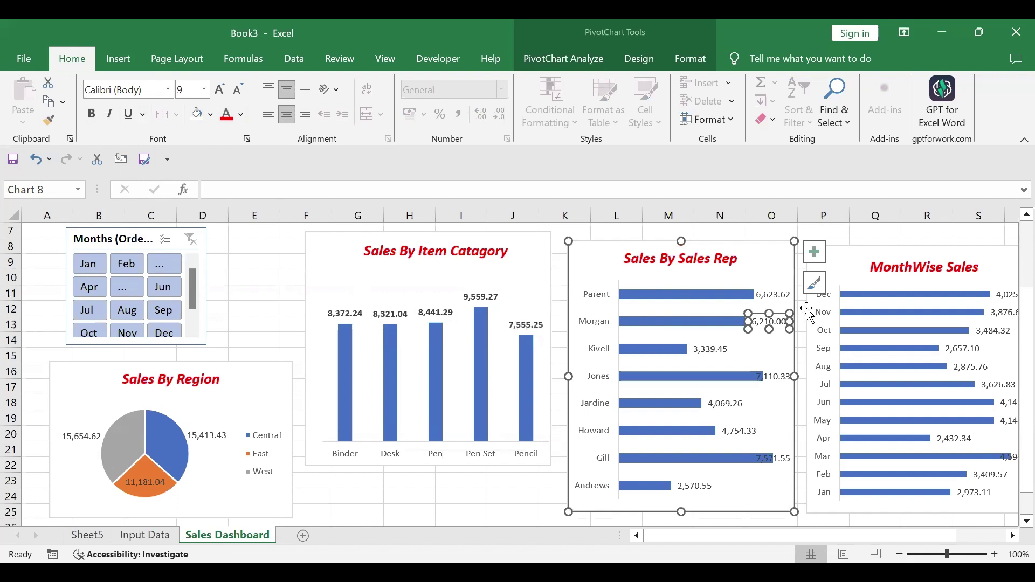
pyautogui.click(767, 296)
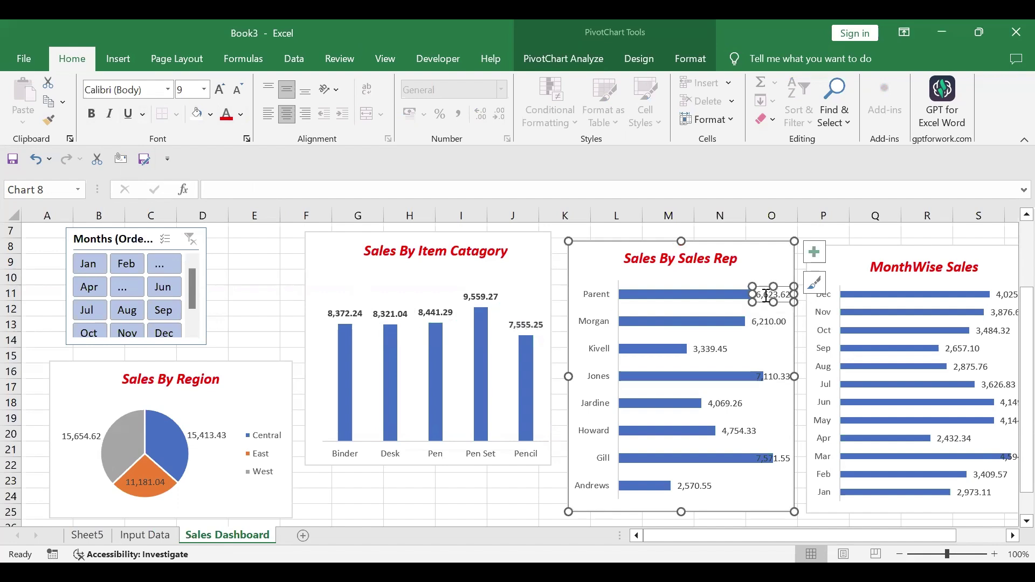
# Step: Copy the bold data label format to the Sales By Sales Rep and MonthWise Sales data labels and to the whole Sales By Region chart
pyautogui.click(337, 312)
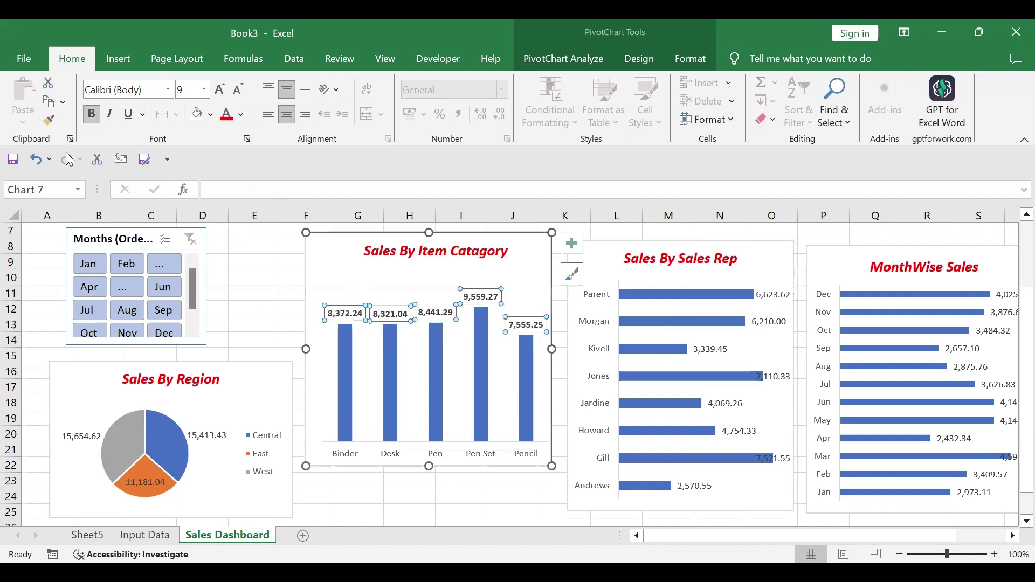
pyautogui.click(49, 123)
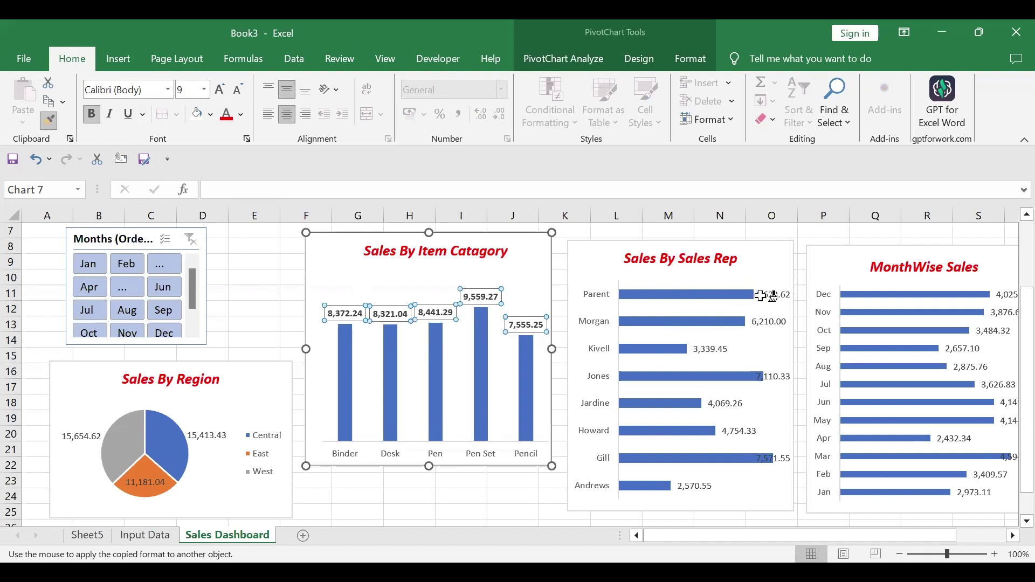
pyautogui.click(760, 296)
pyautogui.click(978, 295)
pyautogui.click(999, 294)
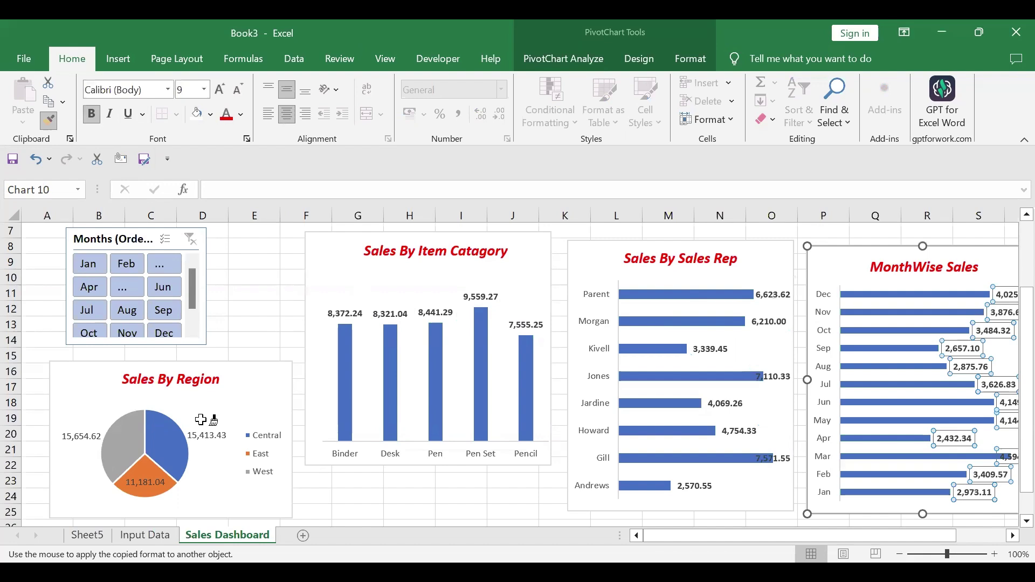
pyautogui.click(200, 420)
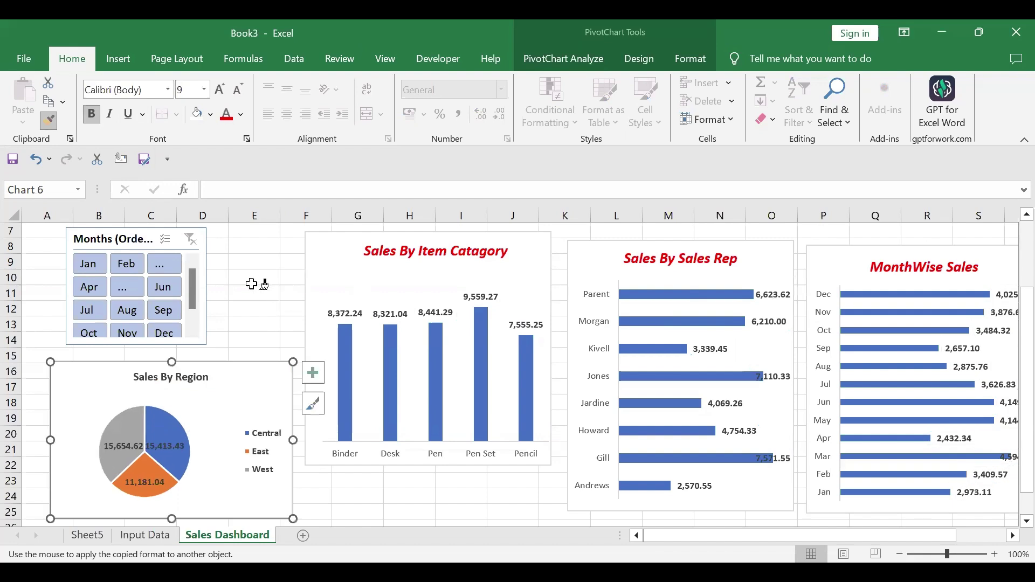
pyautogui.press('Escape')
# Step: Bold the item chart's axis labels and copy their format to the Sales By Sales Rep axis and the whole MonthWise Sales and Sales By Region charts
pyautogui.click(345, 460)
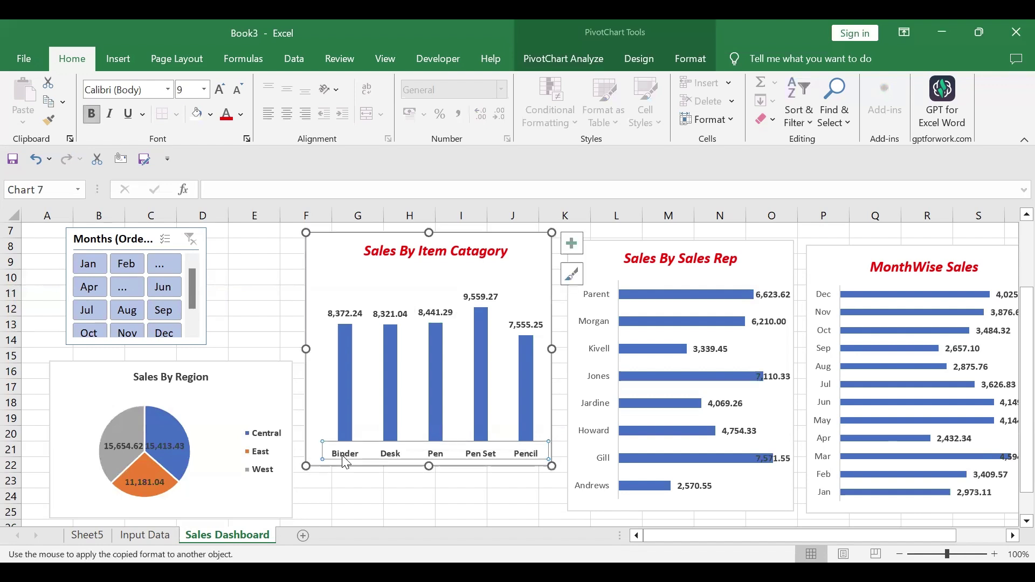
pyautogui.click(57, 125)
pyautogui.click(596, 378)
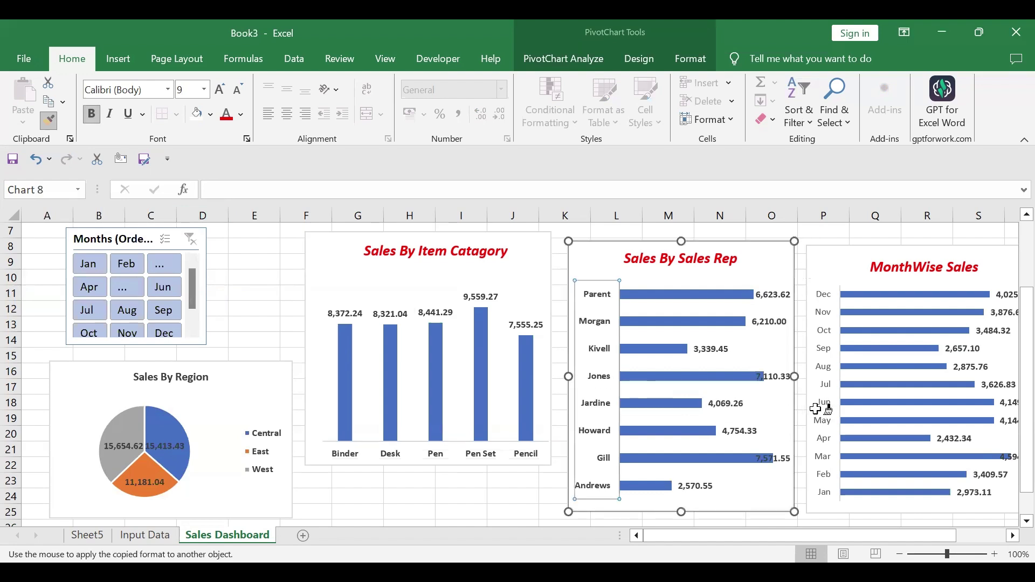
pyautogui.click(816, 410)
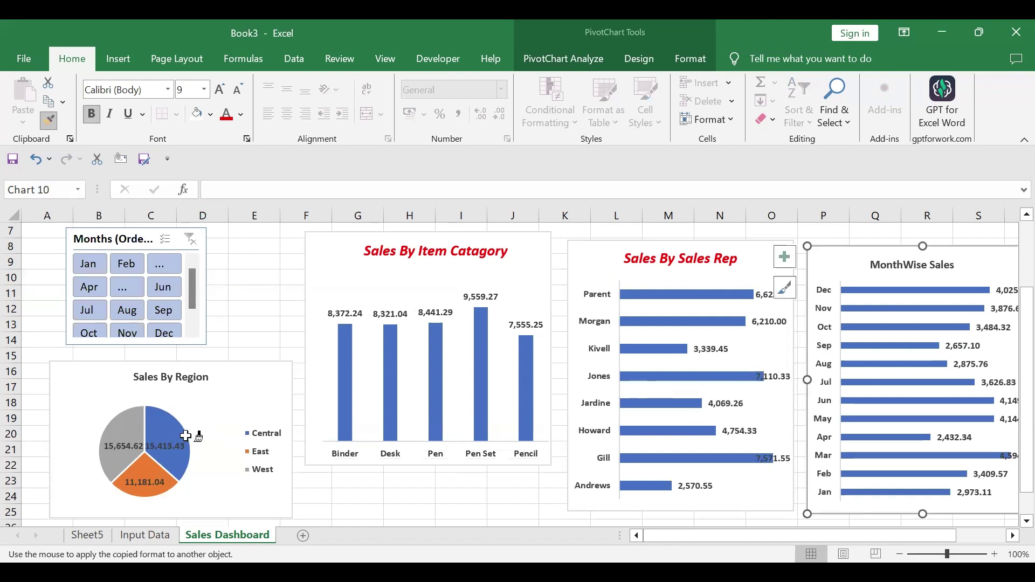
pyautogui.click(257, 412)
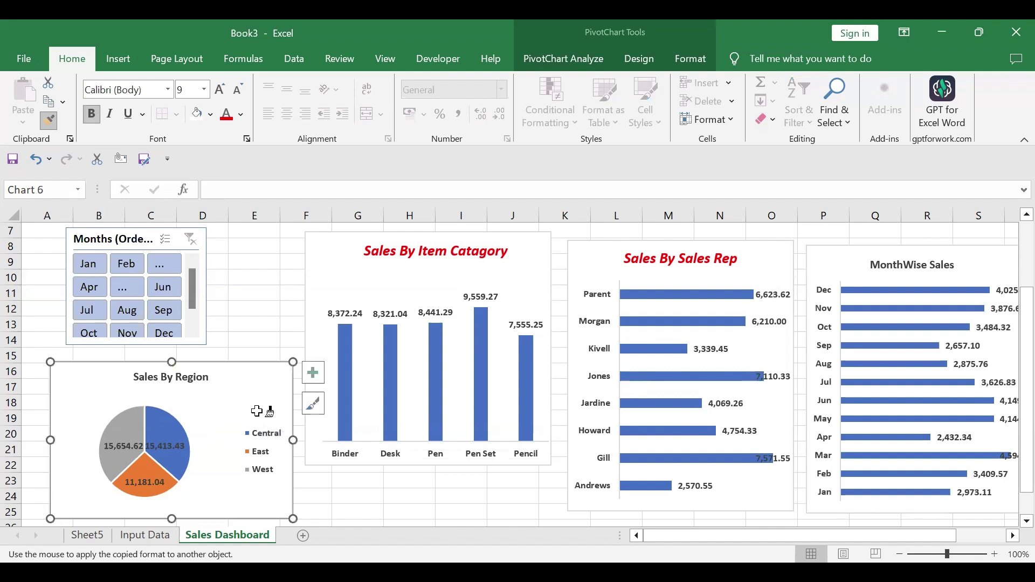
pyautogui.click(257, 412)
pyautogui.press('Escape')
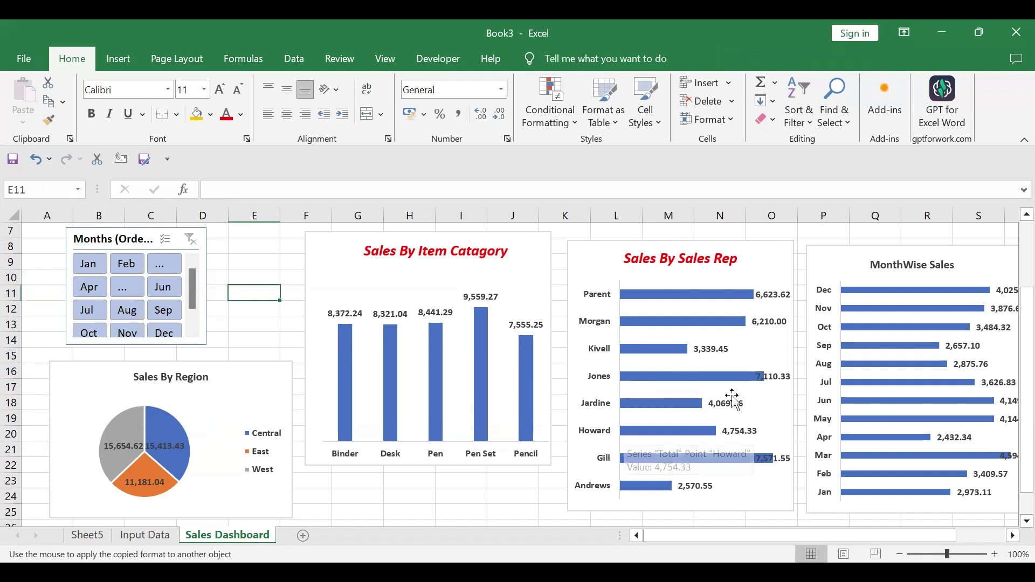
# Step: Change the colors of the Sales By Item Catagory chart to the fourth Colorful palette, which starts with green
pyautogui.click(371, 282)
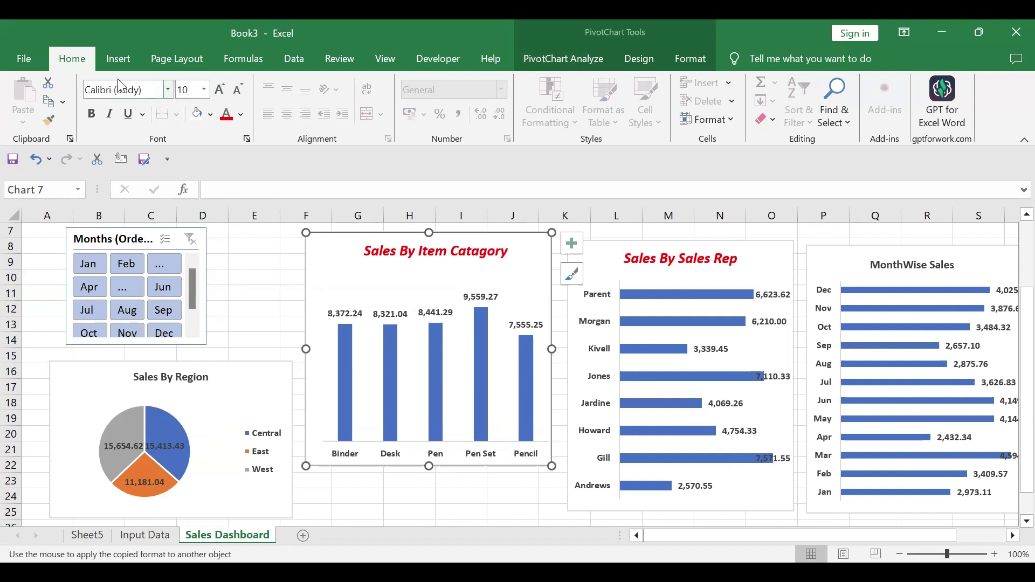
pyautogui.click(118, 58)
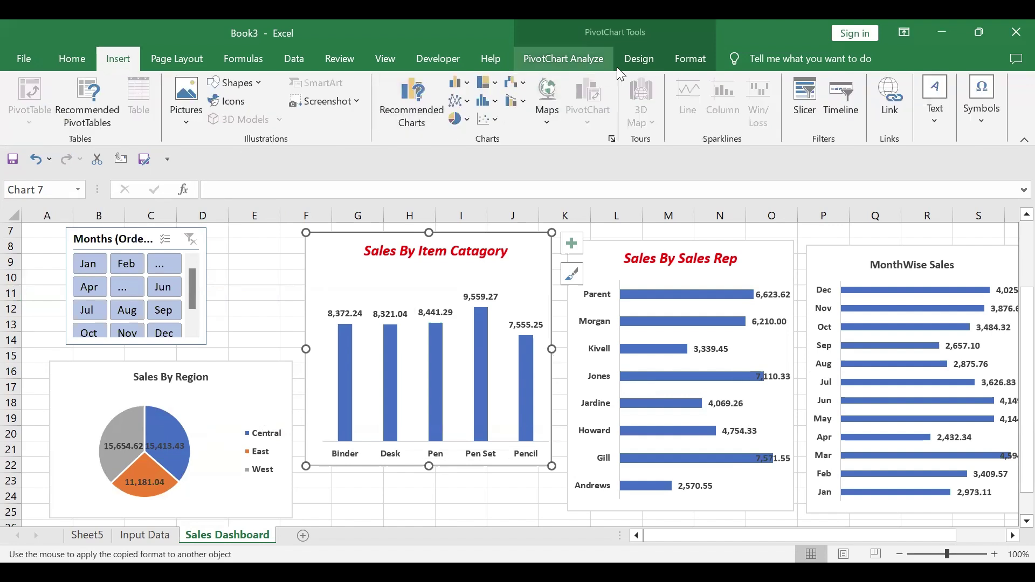
pyautogui.click(639, 59)
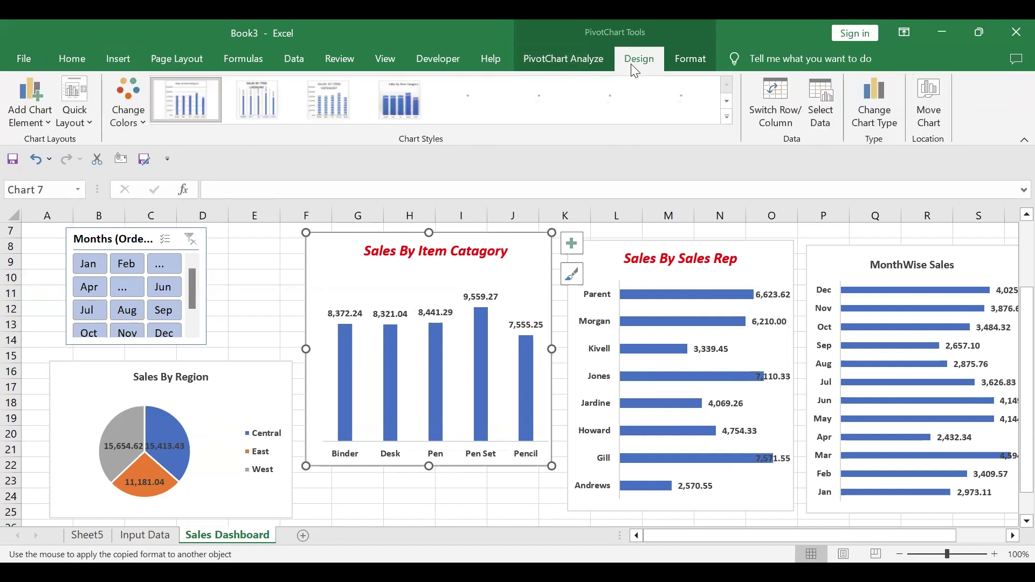
pyautogui.click(135, 118)
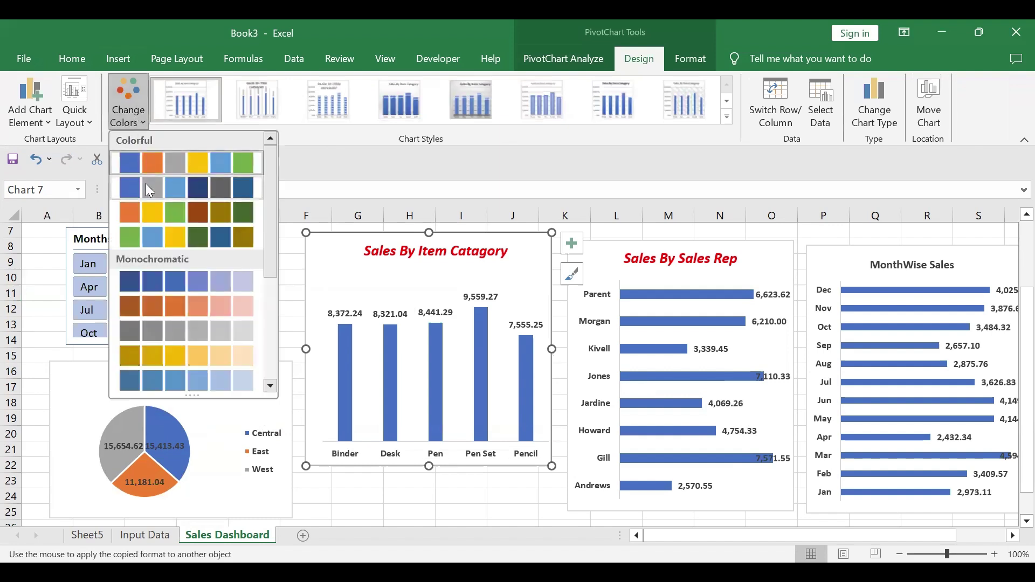
pyautogui.click(132, 236)
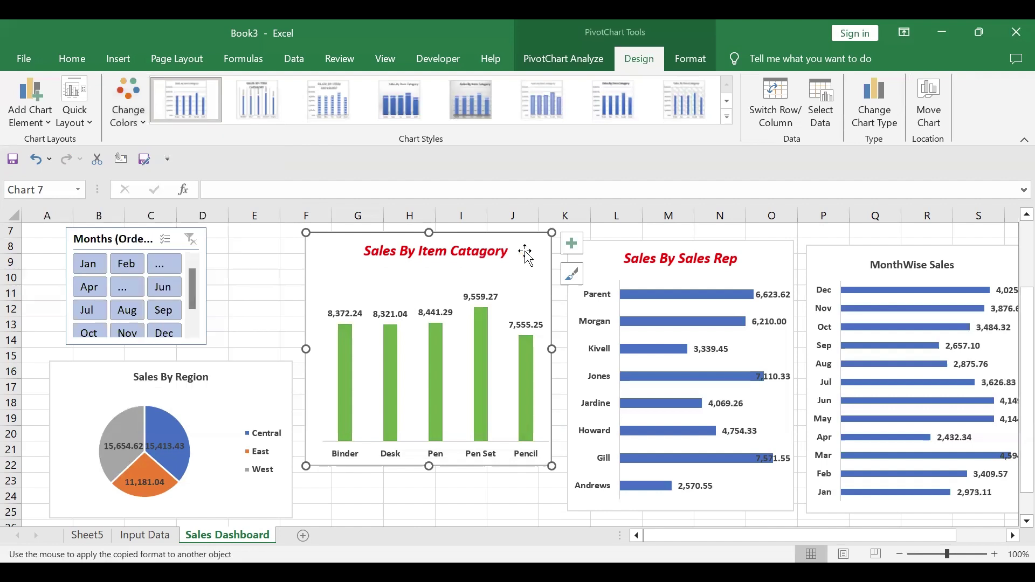
# Step: Change the colors of the Sales By Sales Rep chart to the third Colorful palette, which starts with orange
pyautogui.click(621, 268)
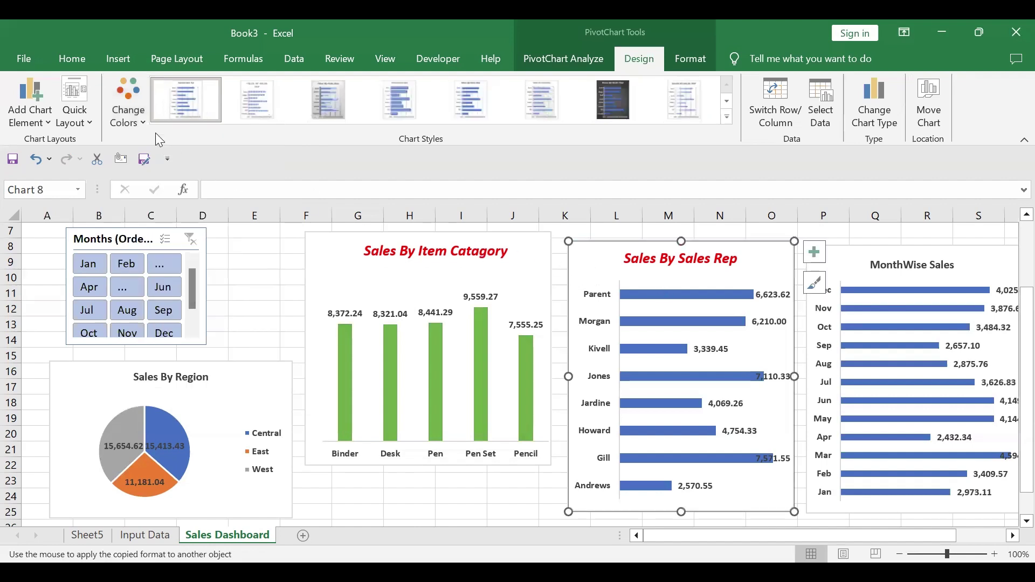
pyautogui.click(138, 122)
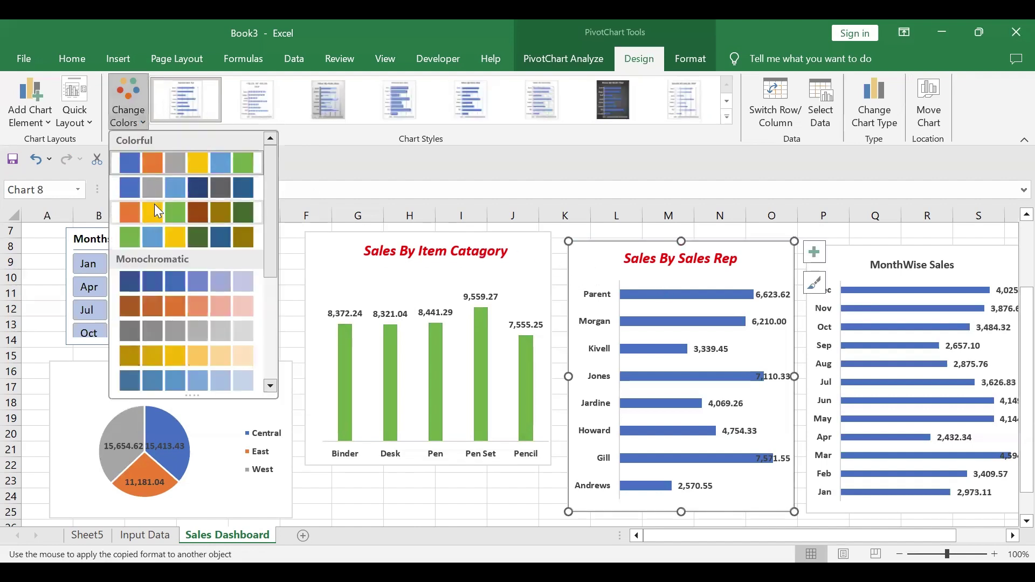
pyautogui.click(154, 213)
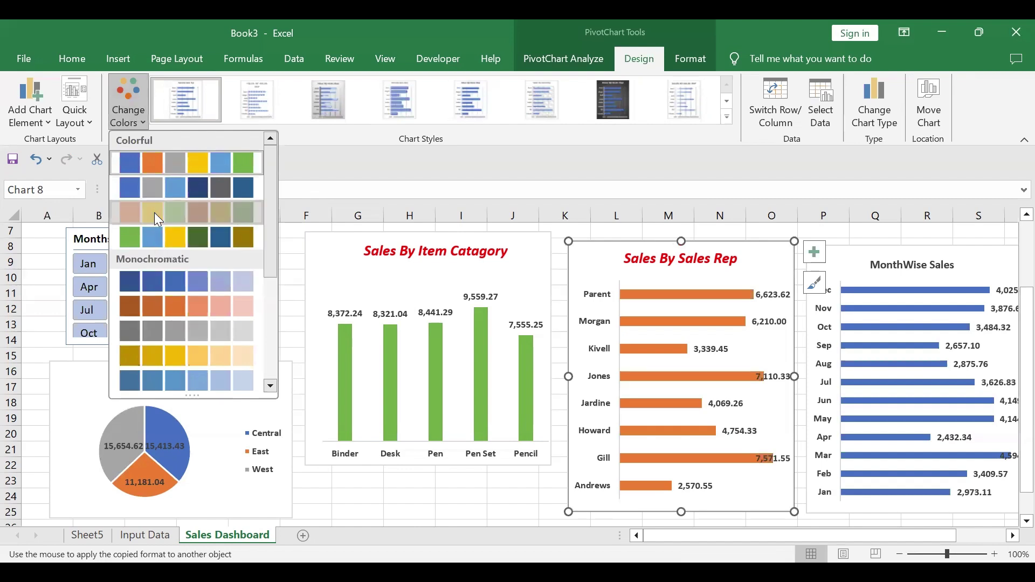
pyautogui.click(865, 252)
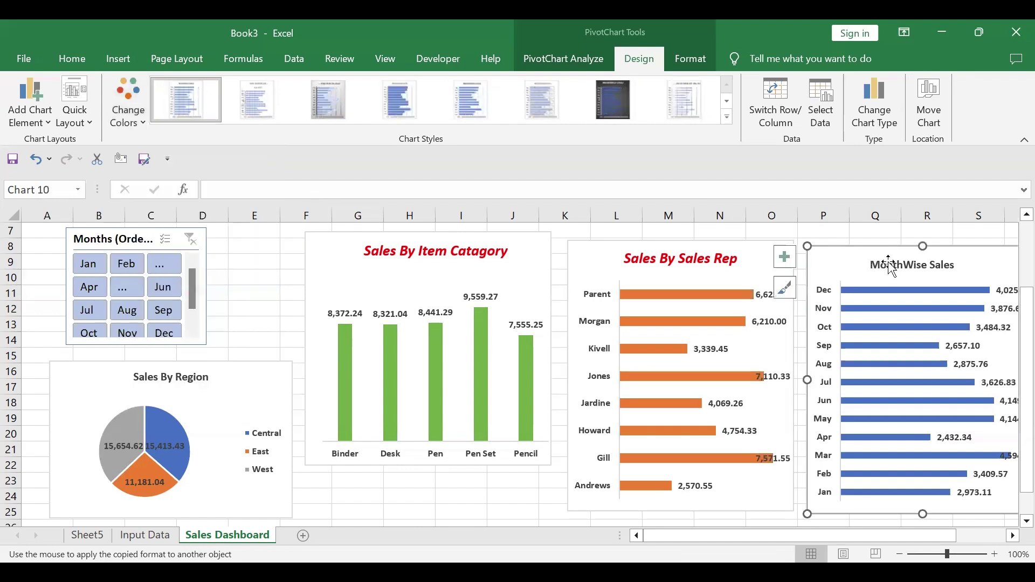
pyautogui.click(142, 127)
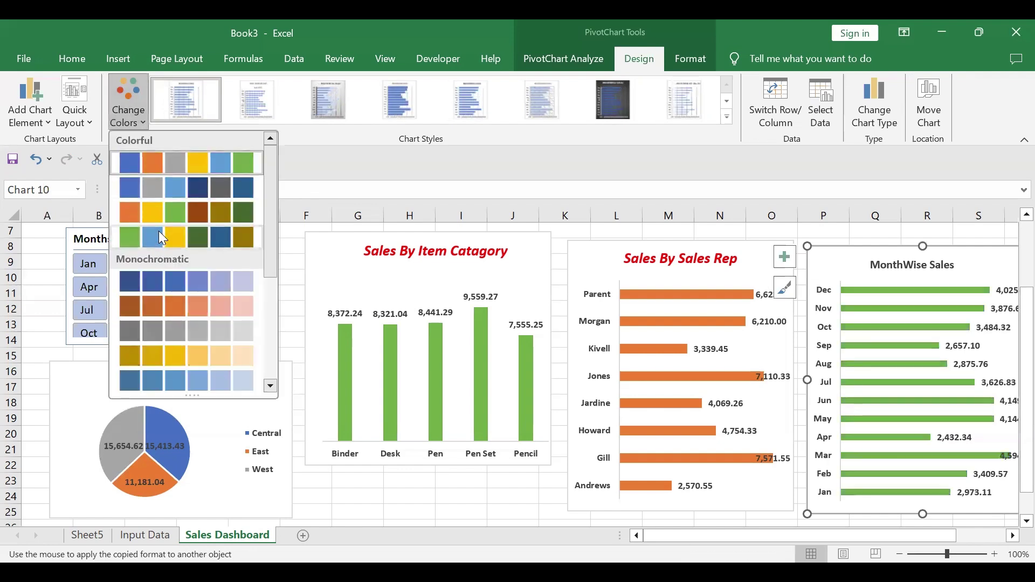
pyautogui.click(847, 258)
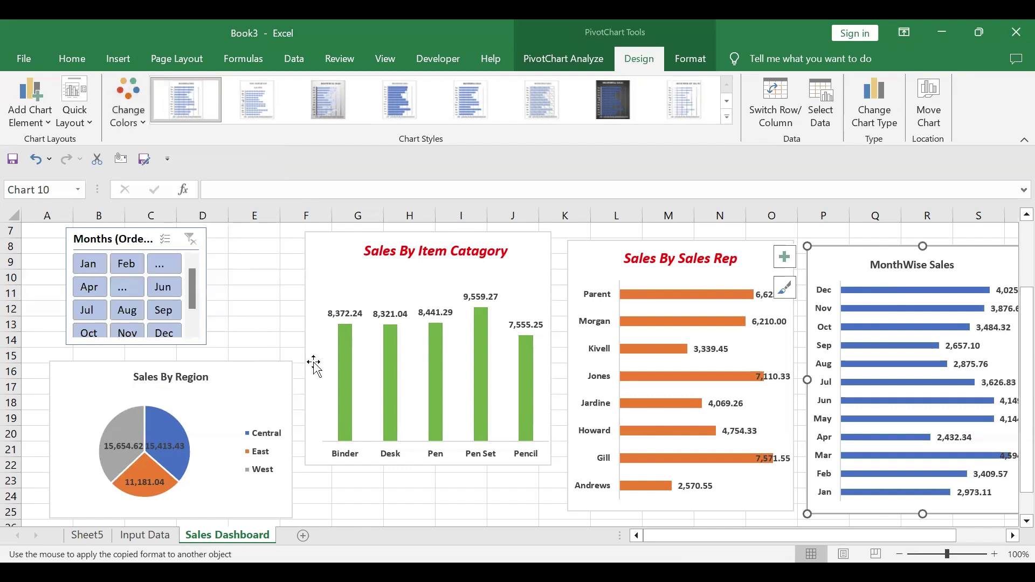
pyautogui.click(249, 373)
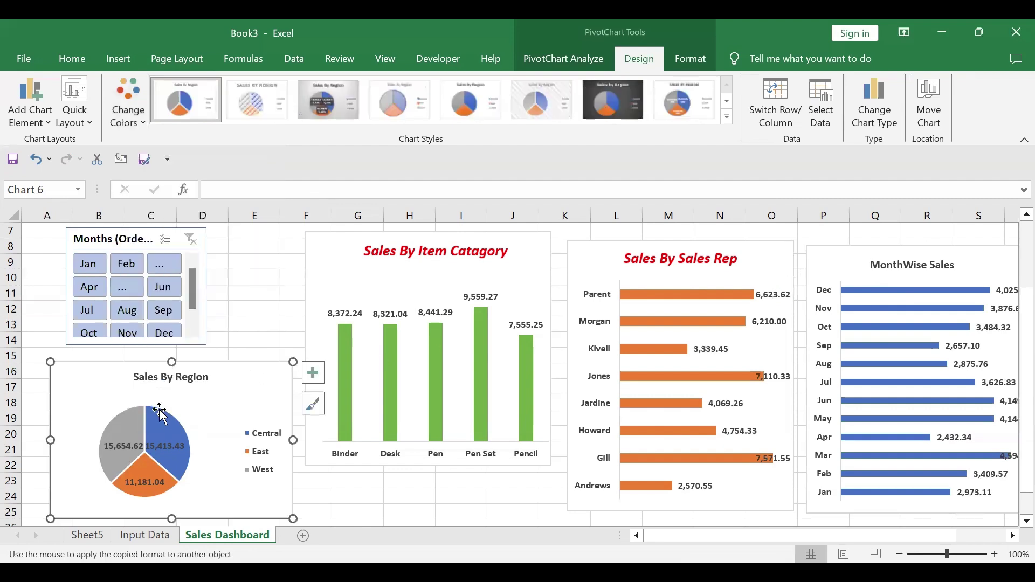
pyautogui.click(258, 288)
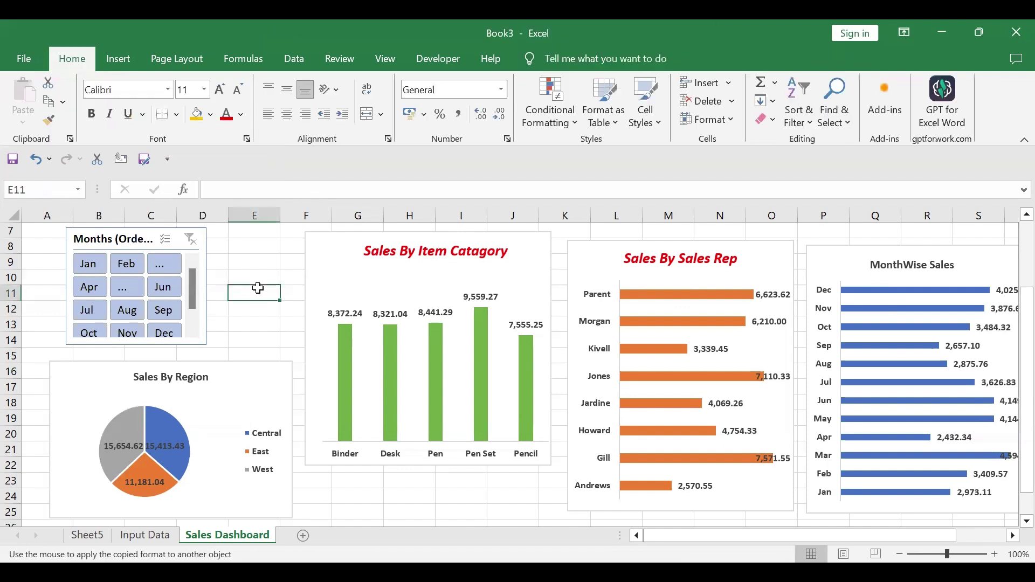
# Step: Copy the Sales By Sales Rep title format to the MonthWise Sales and Sales By Region chart titles
pyautogui.click(870, 266)
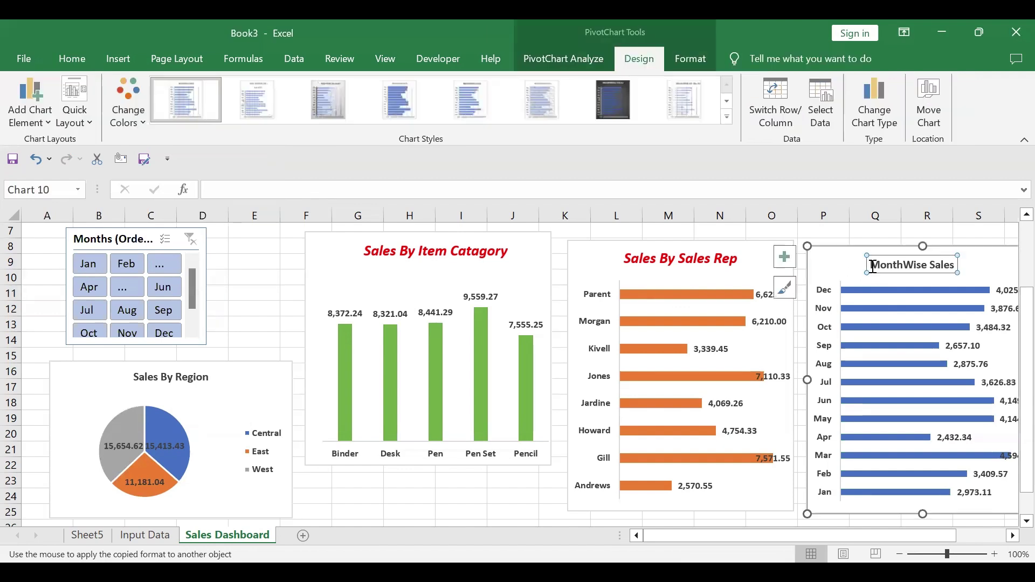
pyautogui.moveTo(872, 266); pyautogui.dragTo(956, 267)
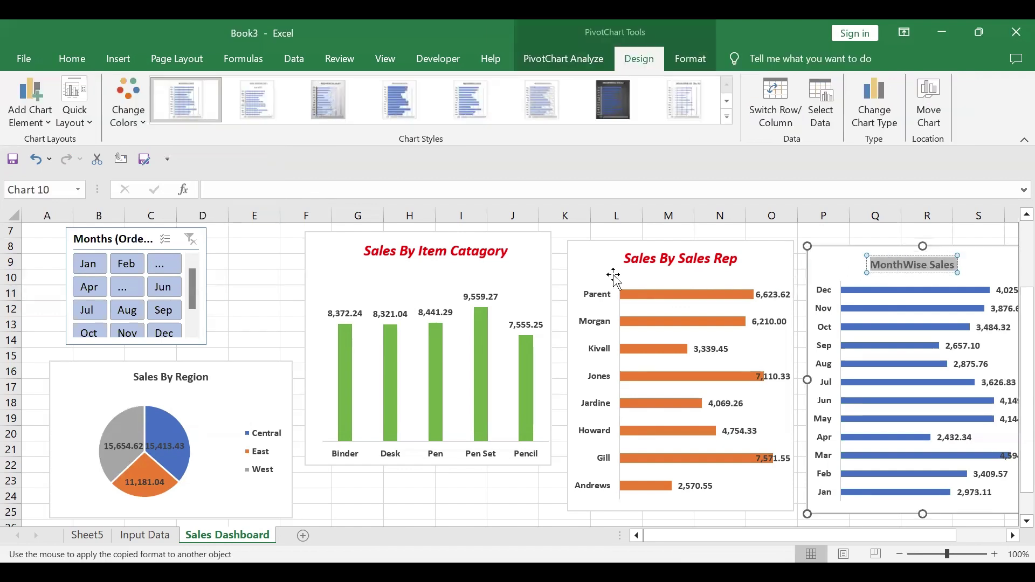
pyautogui.click(630, 258)
pyautogui.moveTo(626, 259); pyautogui.dragTo(726, 263)
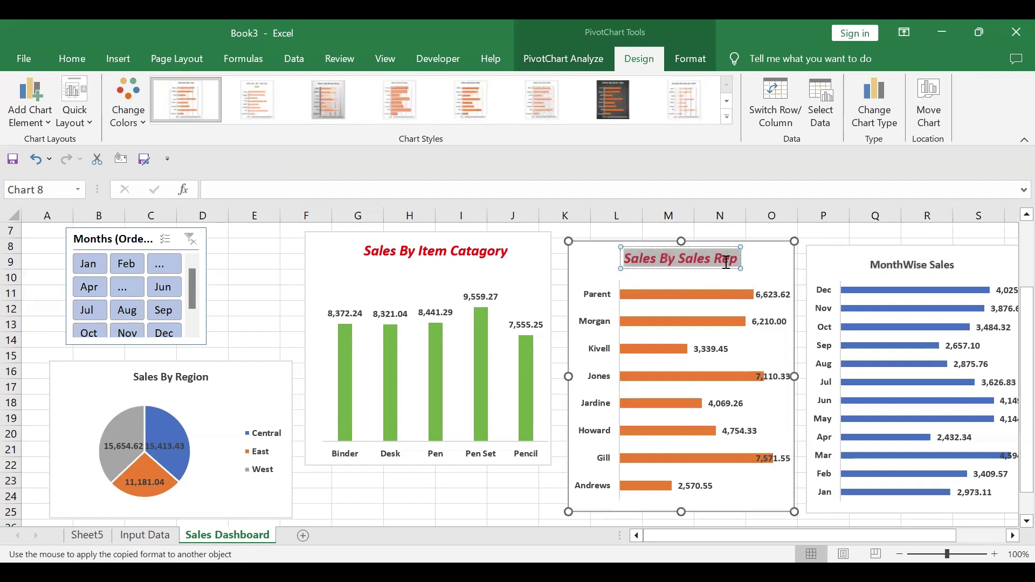
pyautogui.click(71, 66)
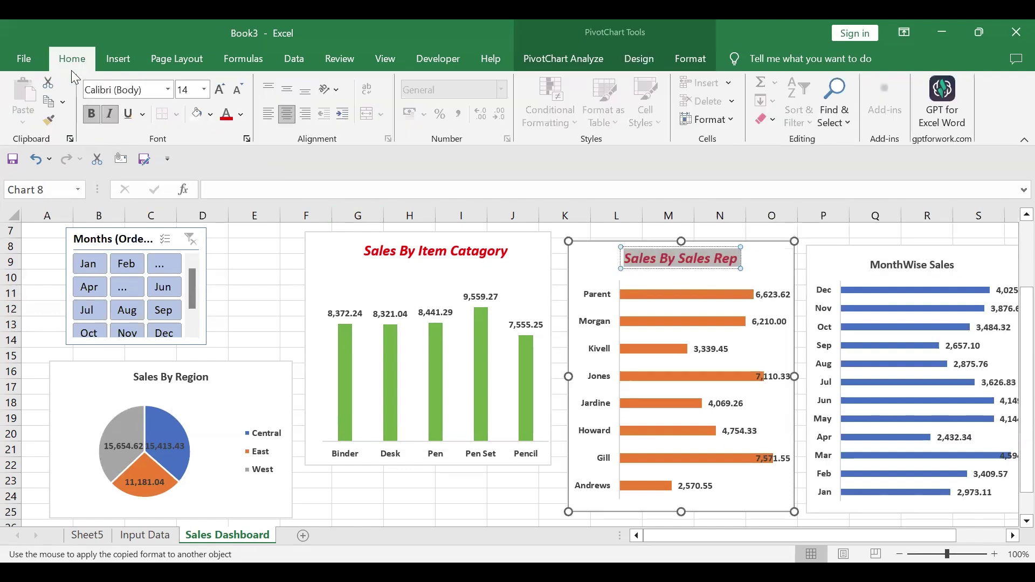
pyautogui.click(884, 267)
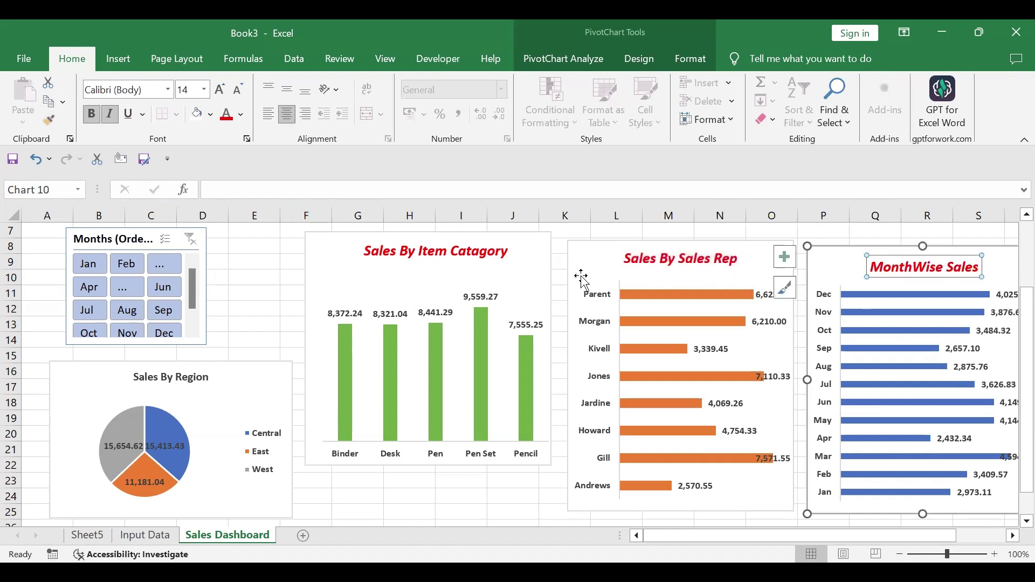
pyautogui.click(49, 120)
pyautogui.click(157, 377)
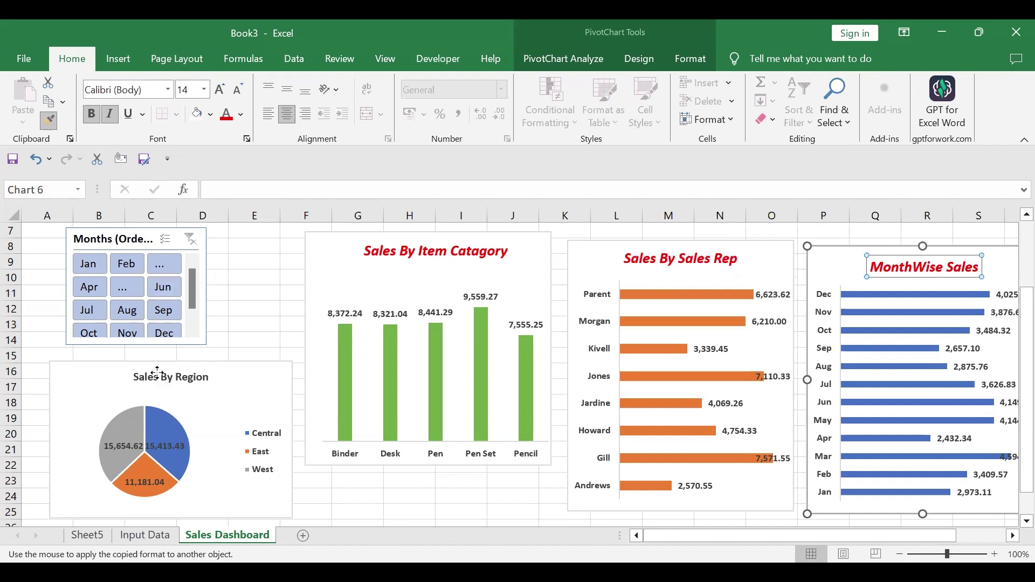
pyautogui.click(444, 494)
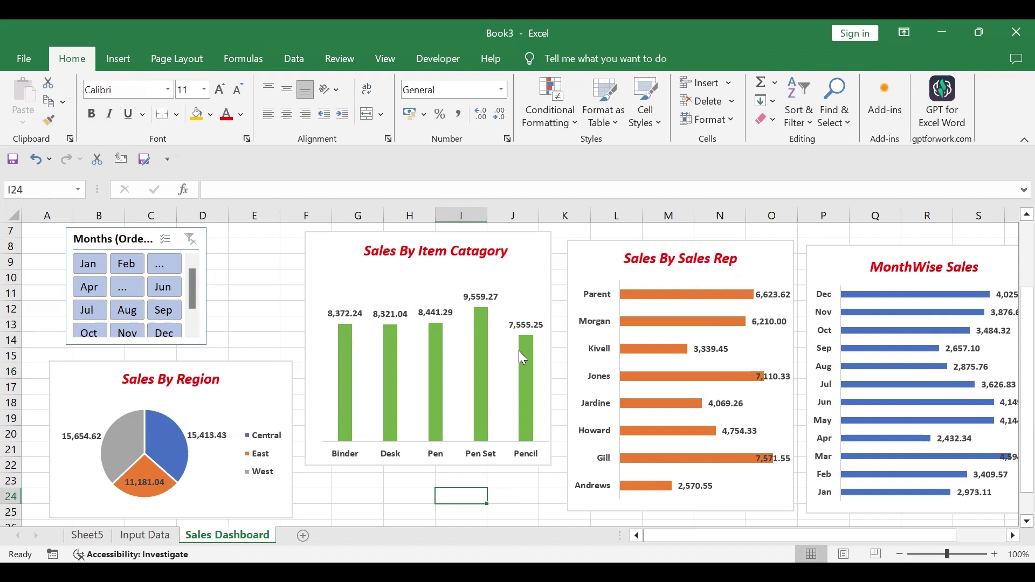
# Step: Turn on multi-select for the months slicer and apply the light green slicer style to it
pyautogui.click(166, 239)
pyautogui.click(143, 233)
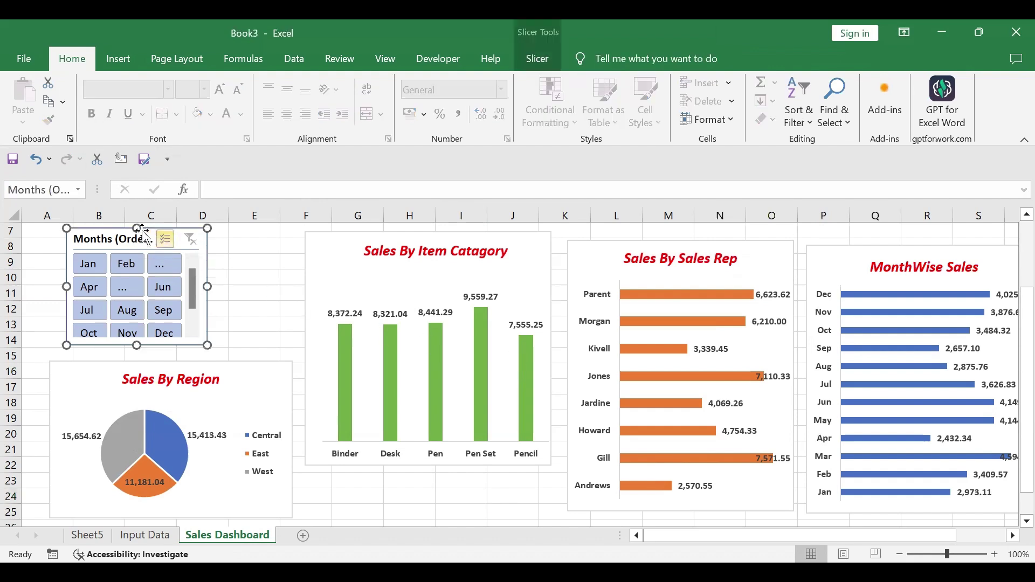
pyautogui.click(542, 63)
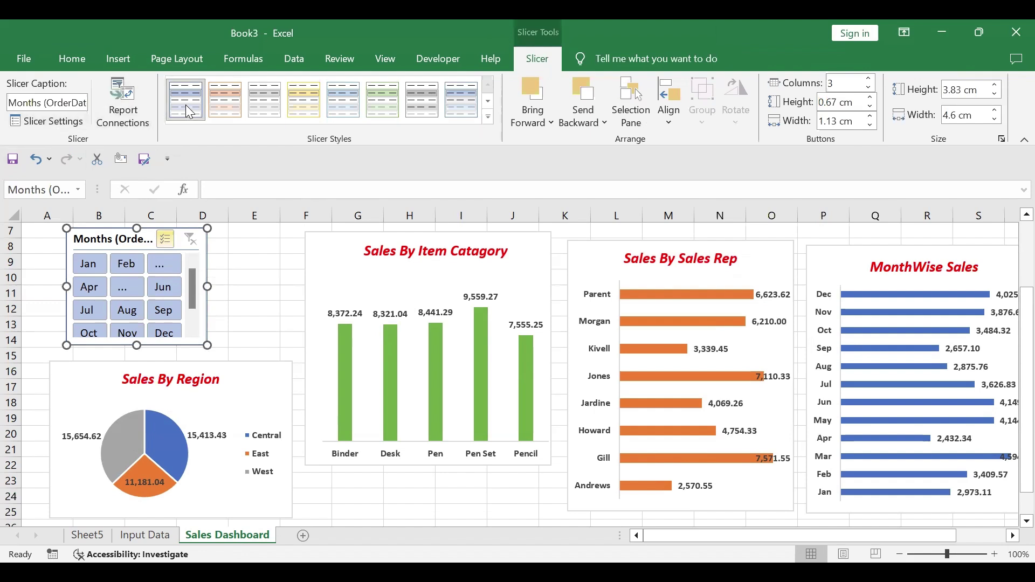
pyautogui.click(221, 104)
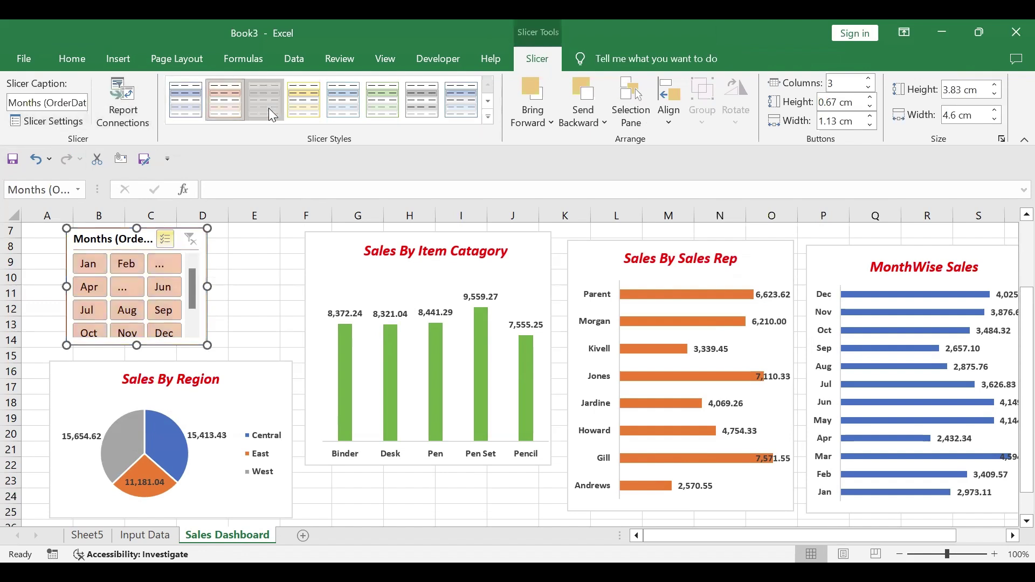
pyautogui.click(390, 108)
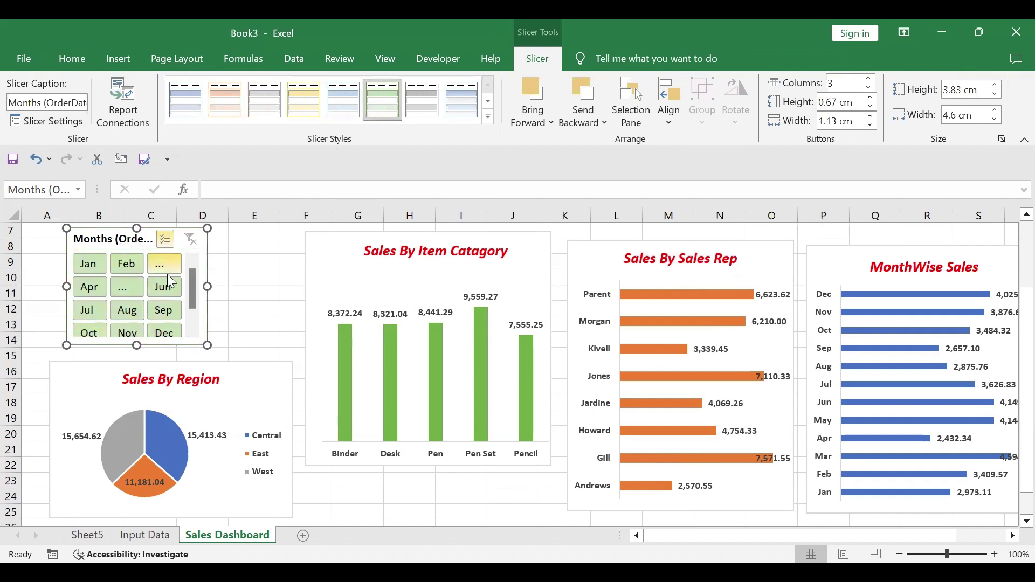
pyautogui.click(258, 264)
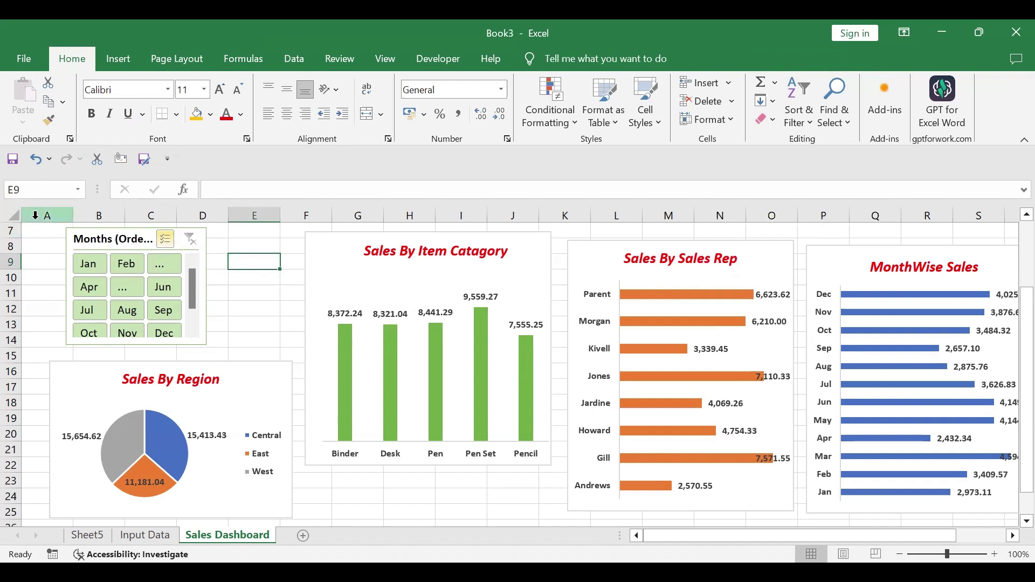
# Step: Hide the gridlines on the Sales Dashboard sheet
pyautogui.click(13, 215)
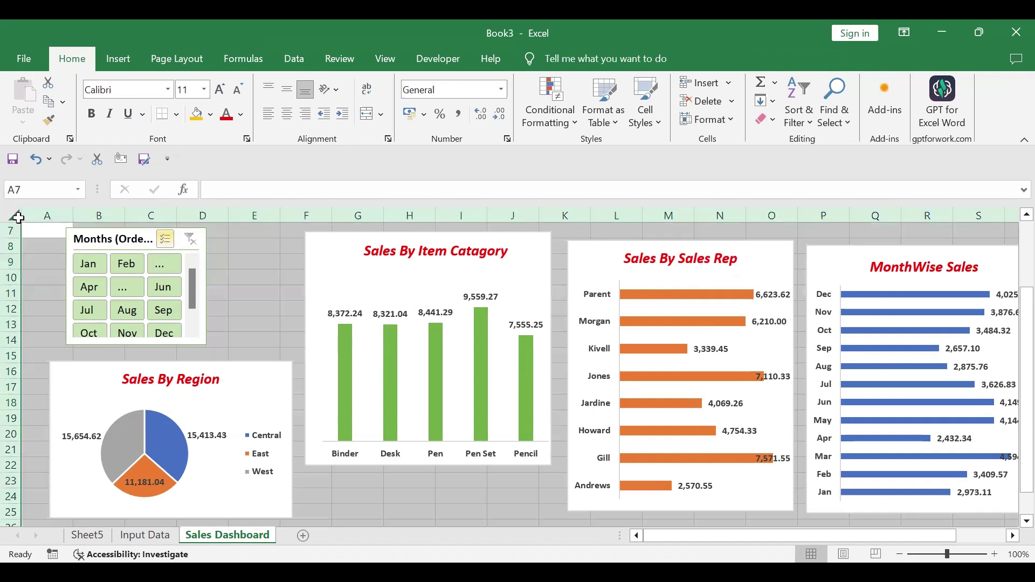
pyautogui.click(379, 64)
pyautogui.click(200, 102)
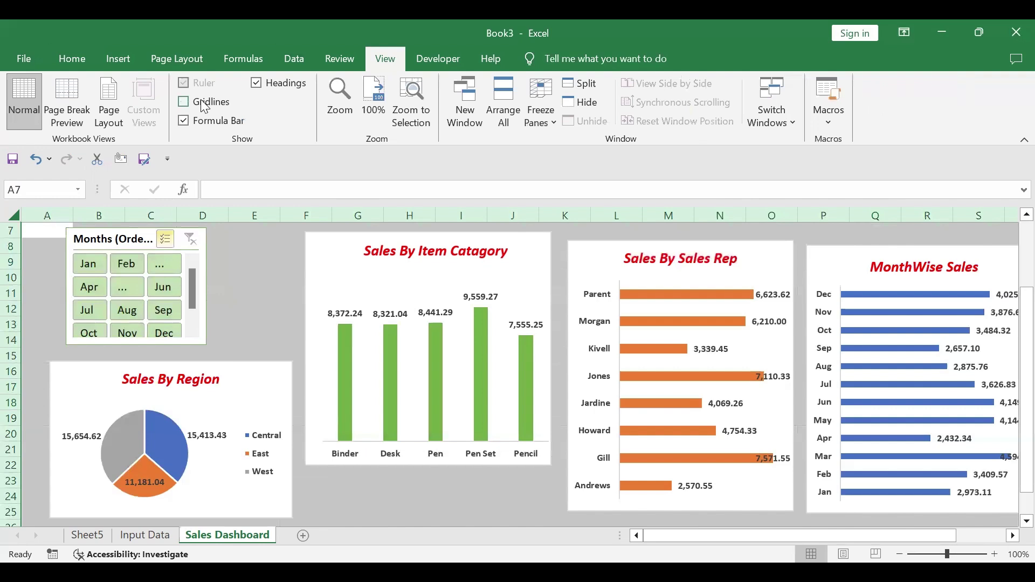
pyautogui.click(235, 296)
pyautogui.click(411, 500)
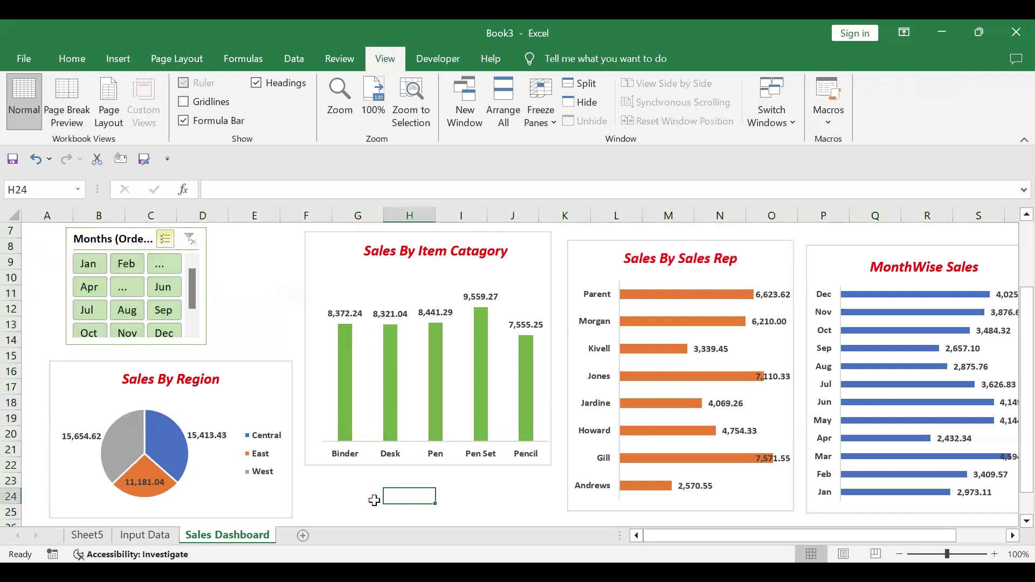
# Step: Test the months slicer by deselecting Jan, Feb, Jun, Sep, Dec, Aug, Apr and Jul, and clear its filter
pyautogui.click(95, 267)
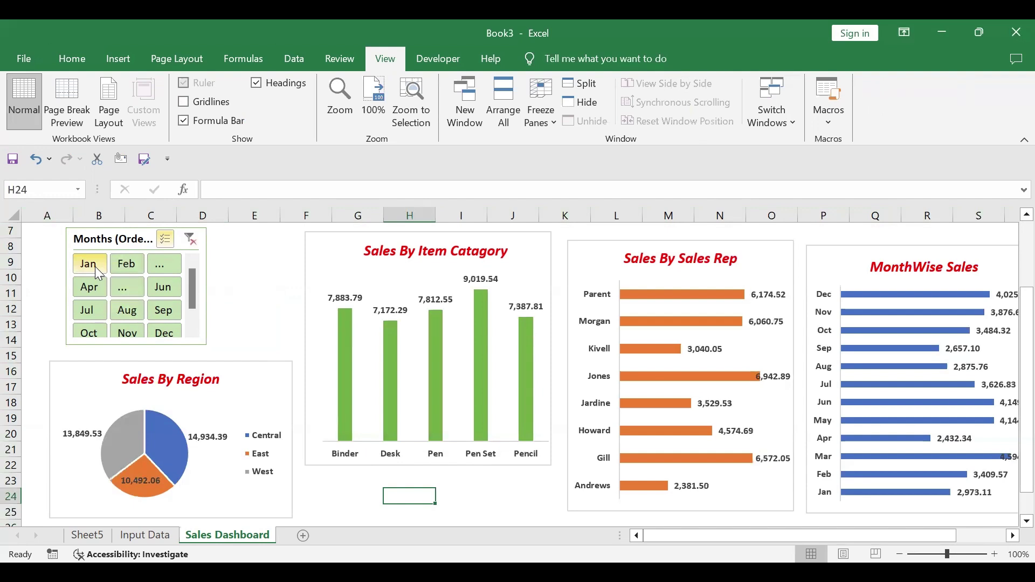
pyautogui.click(130, 269)
pyautogui.click(162, 289)
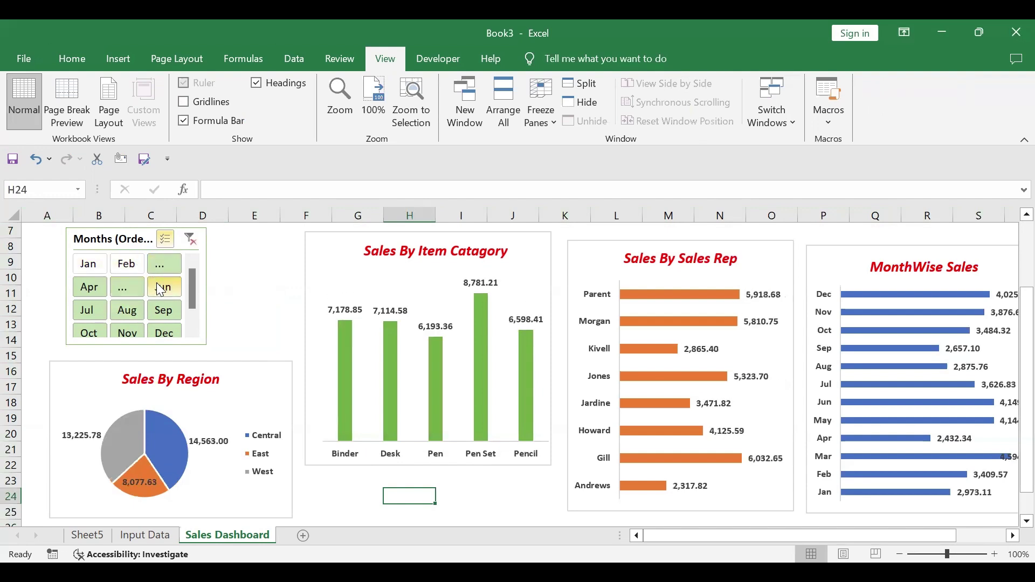
pyautogui.click(156, 311)
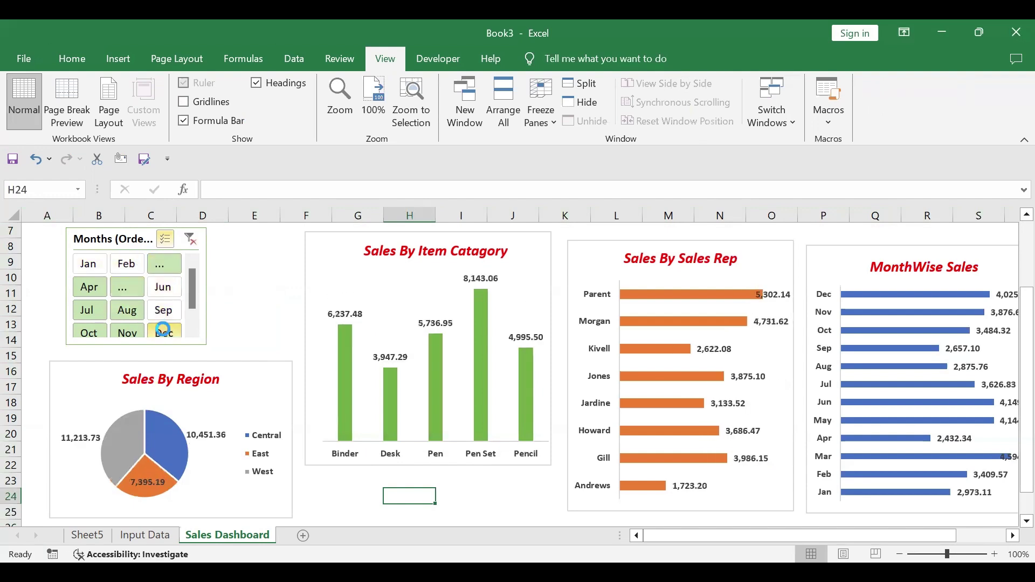
pyautogui.click(163, 330)
pyautogui.click(123, 315)
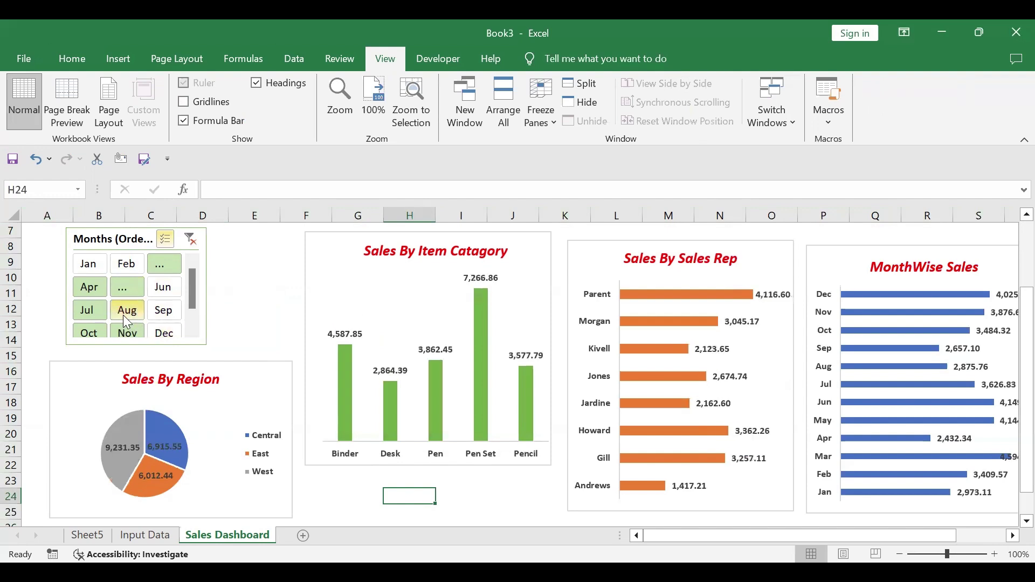
pyautogui.click(89, 286)
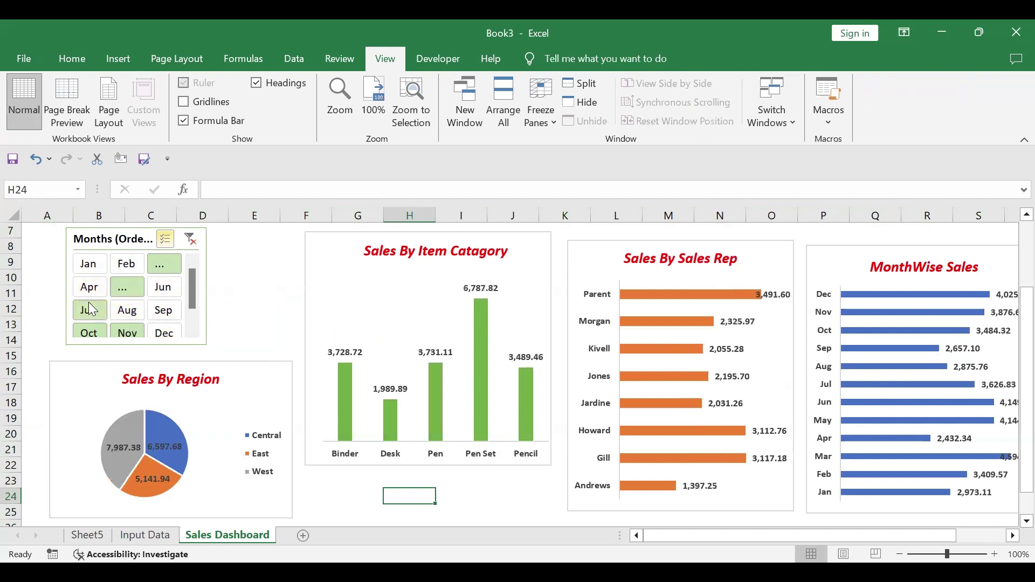
pyautogui.click(88, 302)
pyautogui.click(93, 264)
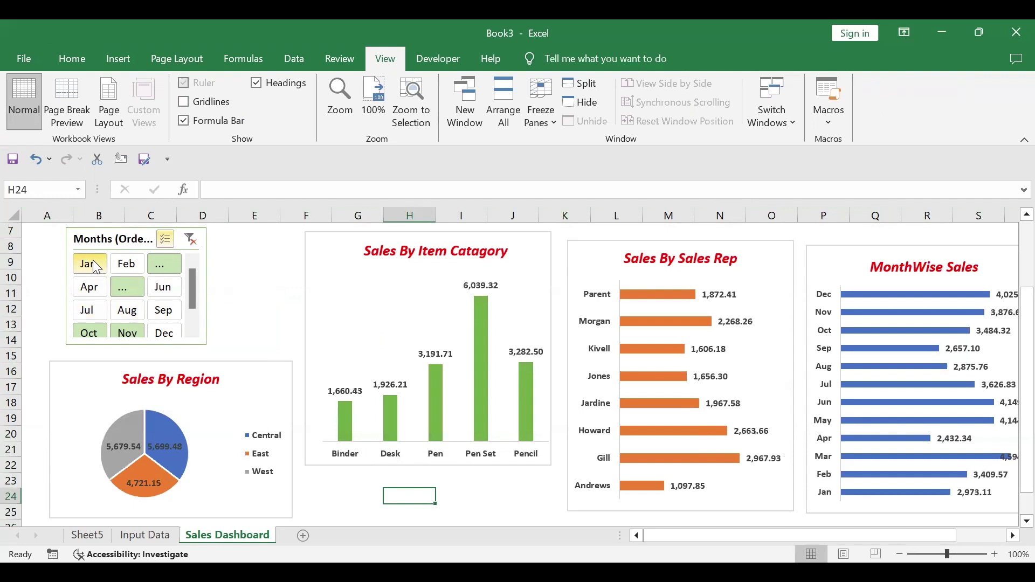
pyautogui.click(189, 242)
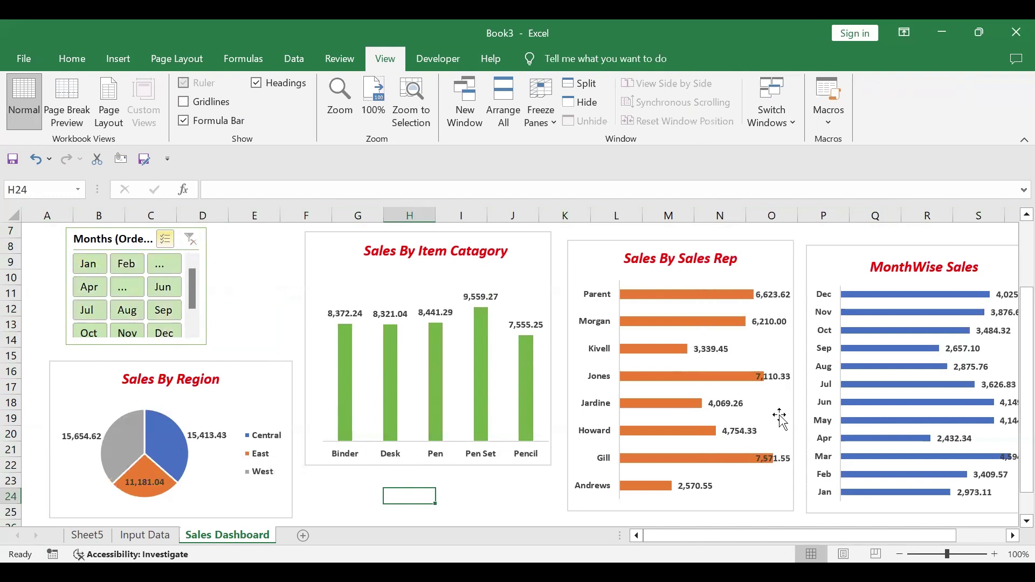
# Step: Set the vertical axis of the MonthWise Sales chart to show its categories in reverse order
pyautogui.click(830, 314)
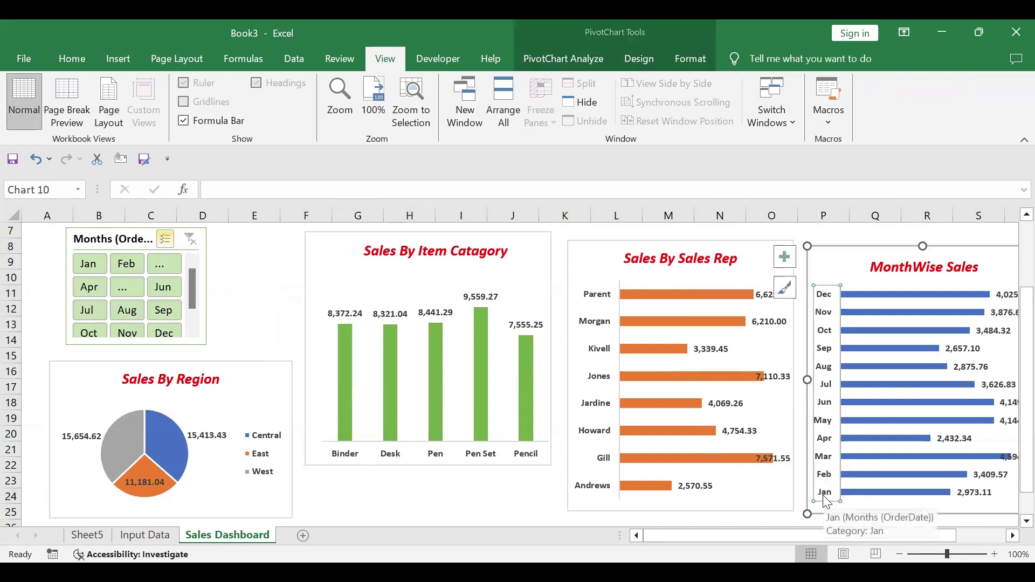
pyautogui.rightClick(826, 502)
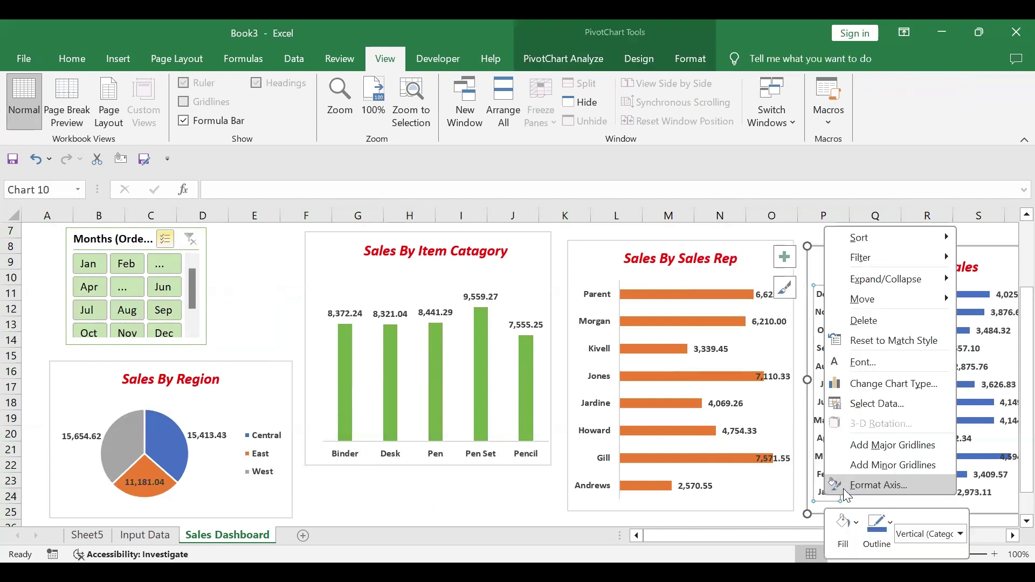
pyautogui.click(882, 486)
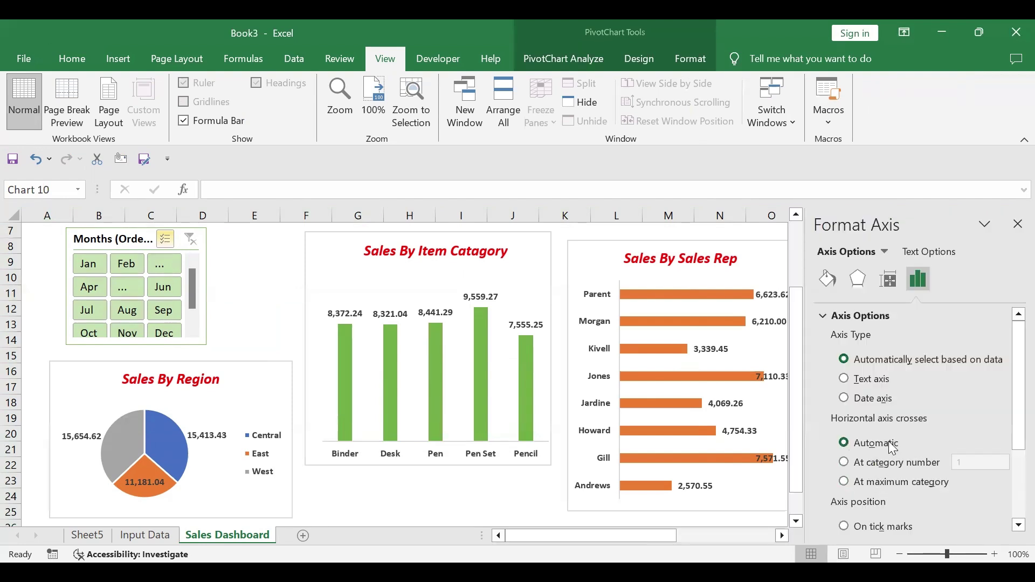
pyautogui.moveTo(1009, 436); pyautogui.dragTo(1010, 489)
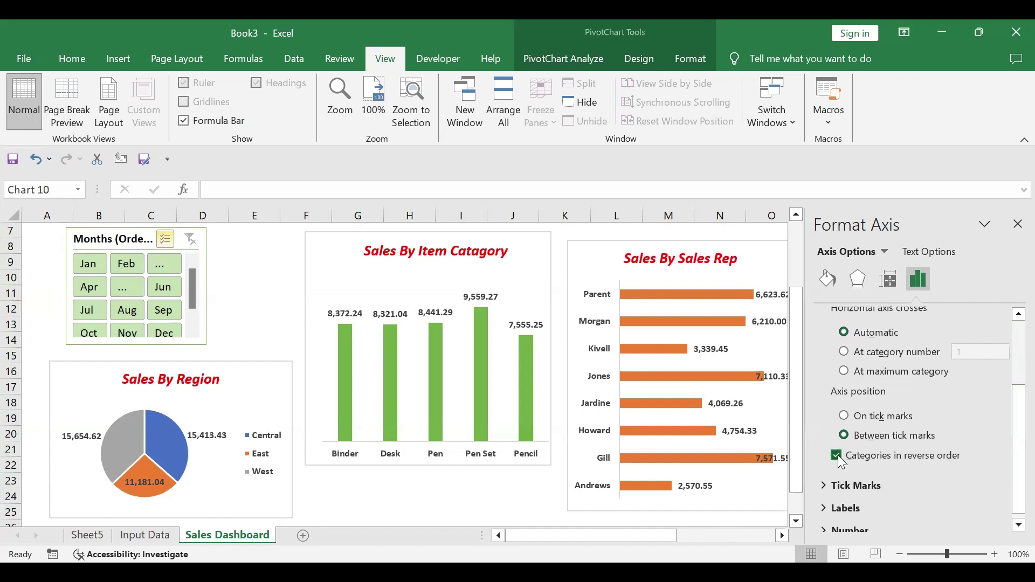
pyautogui.click(1015, 228)
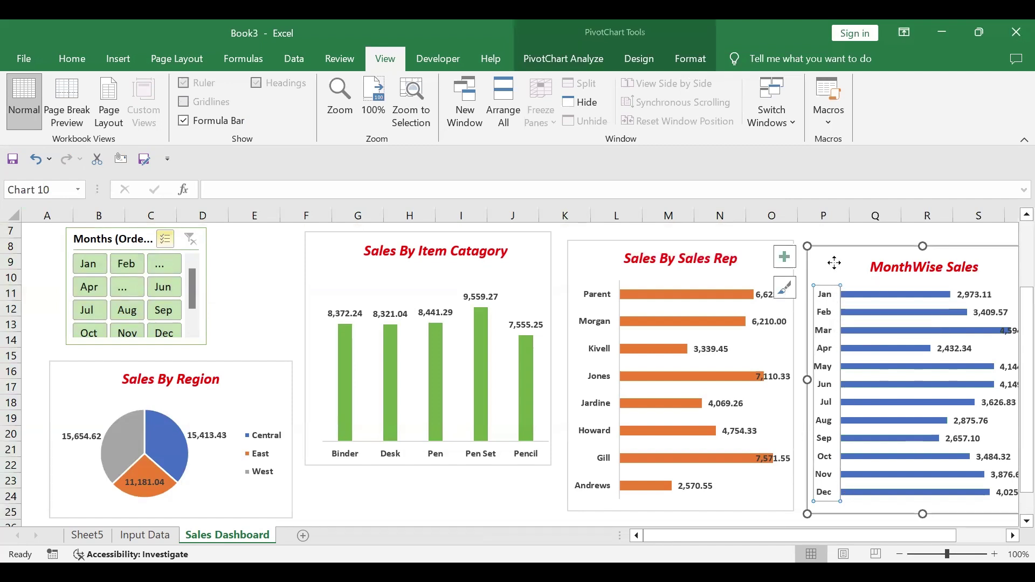
pyautogui.click(360, 496)
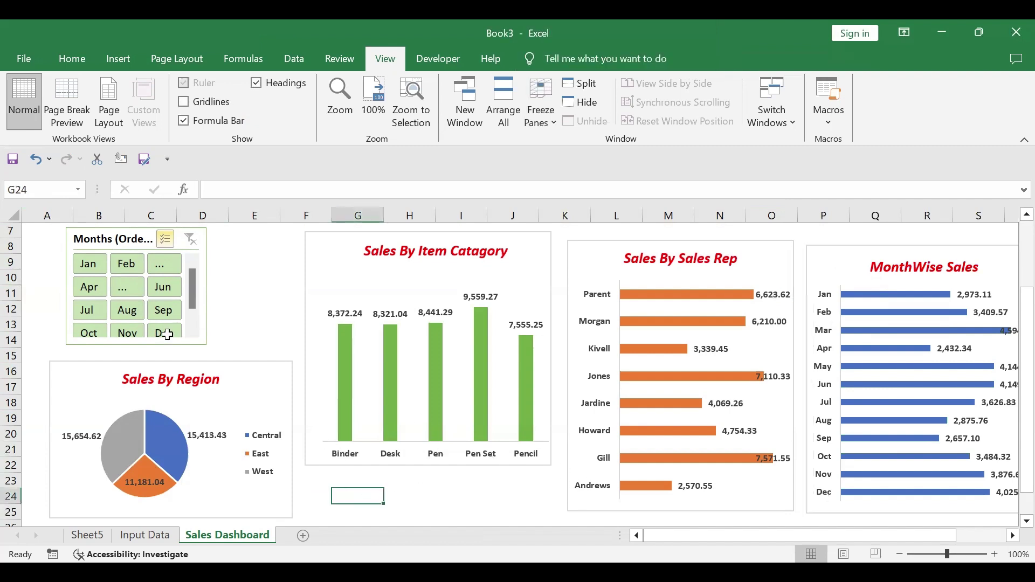
# Step: Exclude Jan from the dashboard charts with the months slicer
pyautogui.click(95, 263)
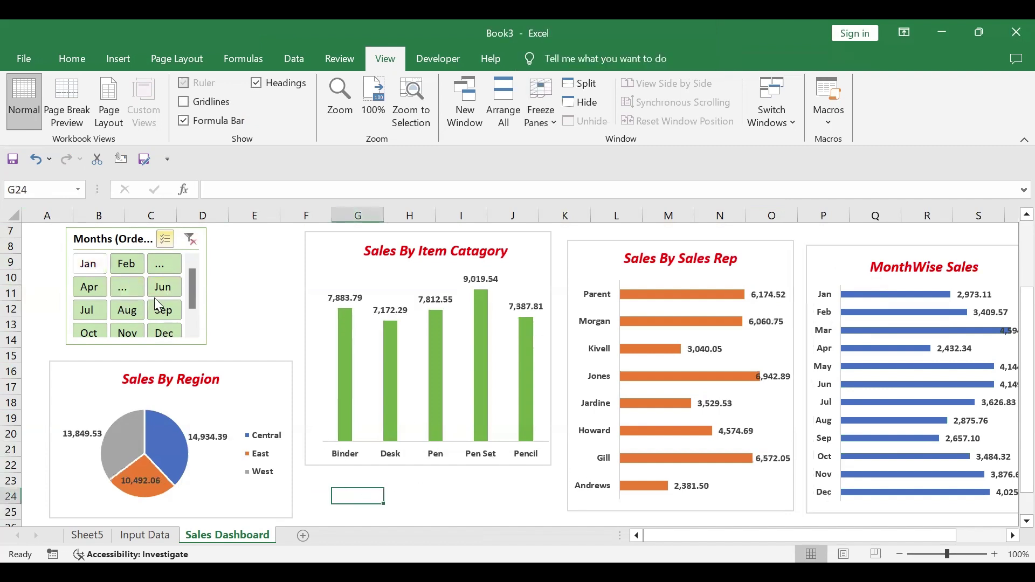
pyautogui.click(419, 497)
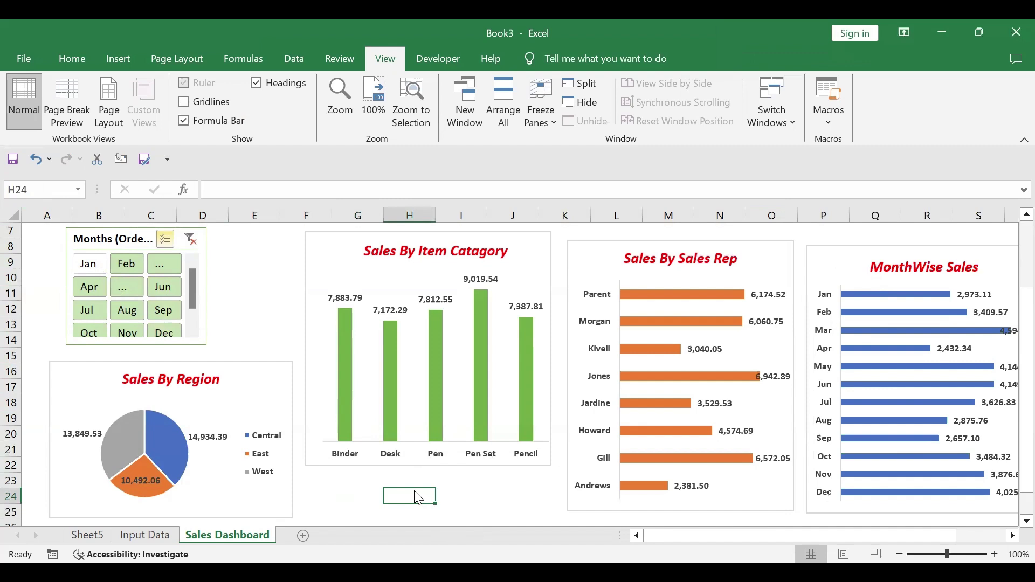